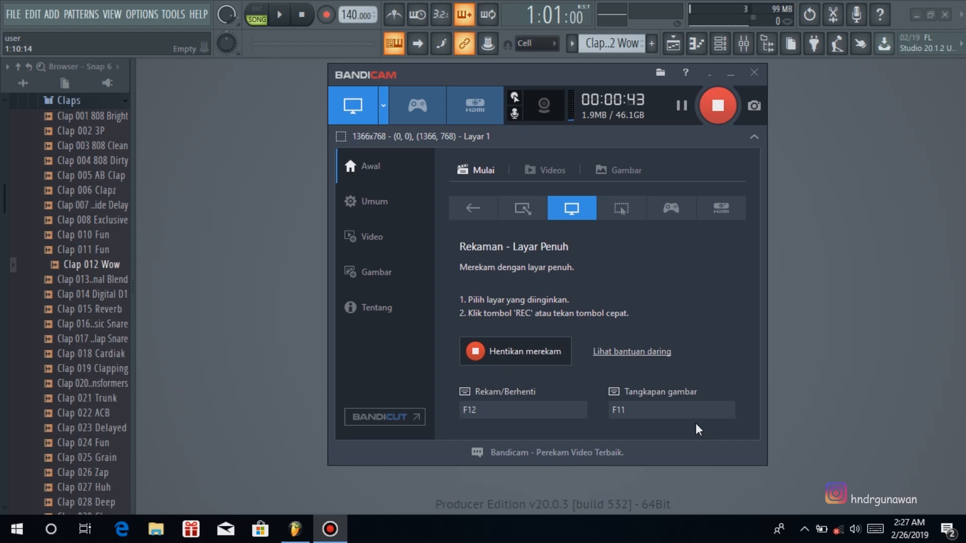
Minimise the Bandicam recorder, switch through the FL Studio windows, and open the channel rack over the playlist.
left_click(731, 73)
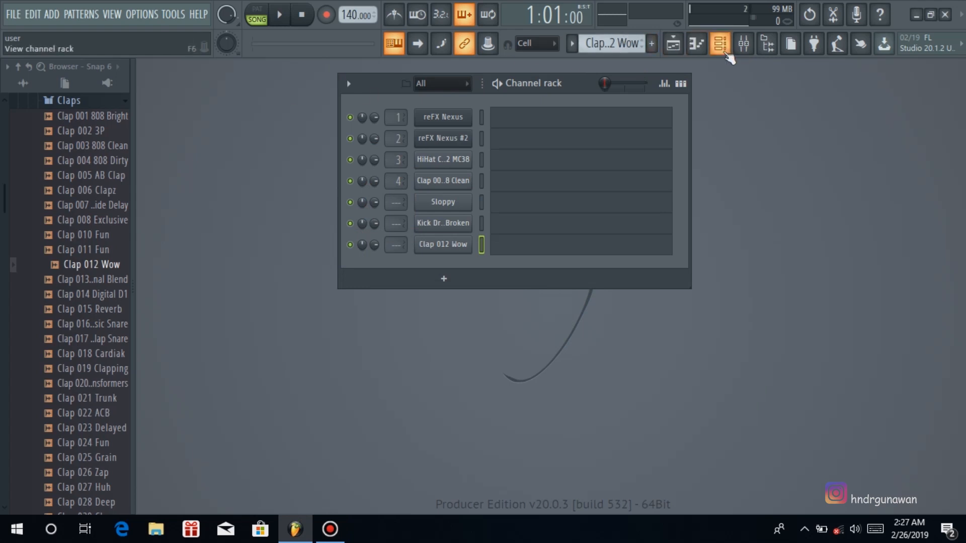
left_click(710, 49)
left_click(697, 45)
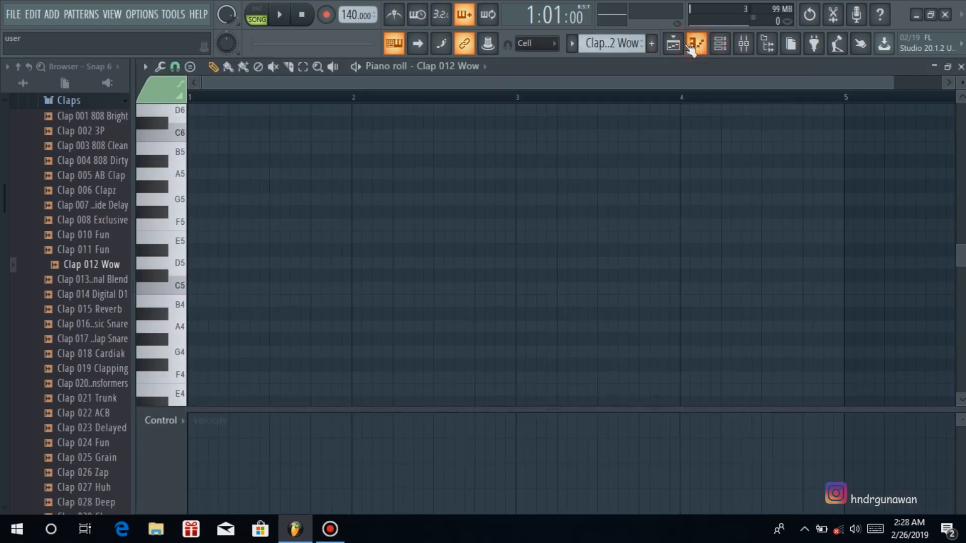
left_click(679, 48)
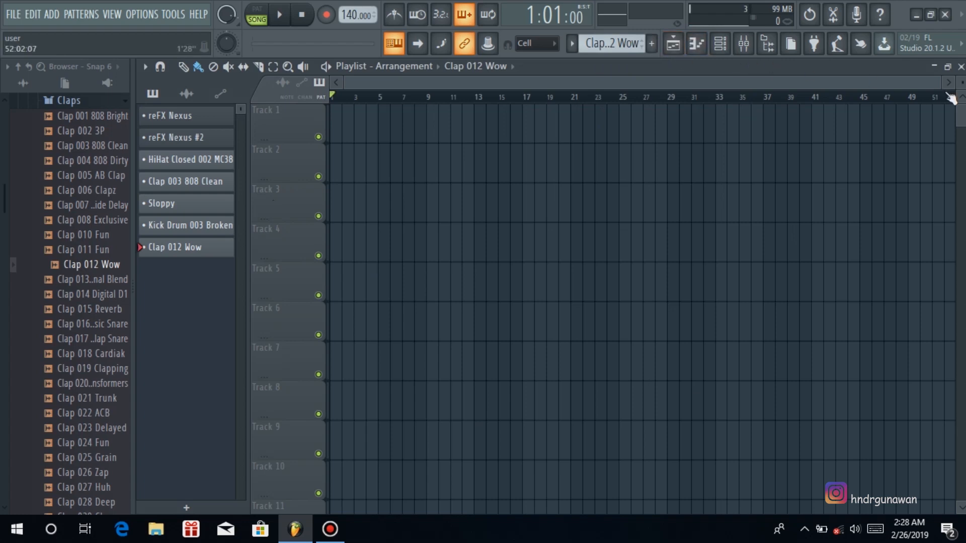
left_click(743, 44)
left_click(743, 44)
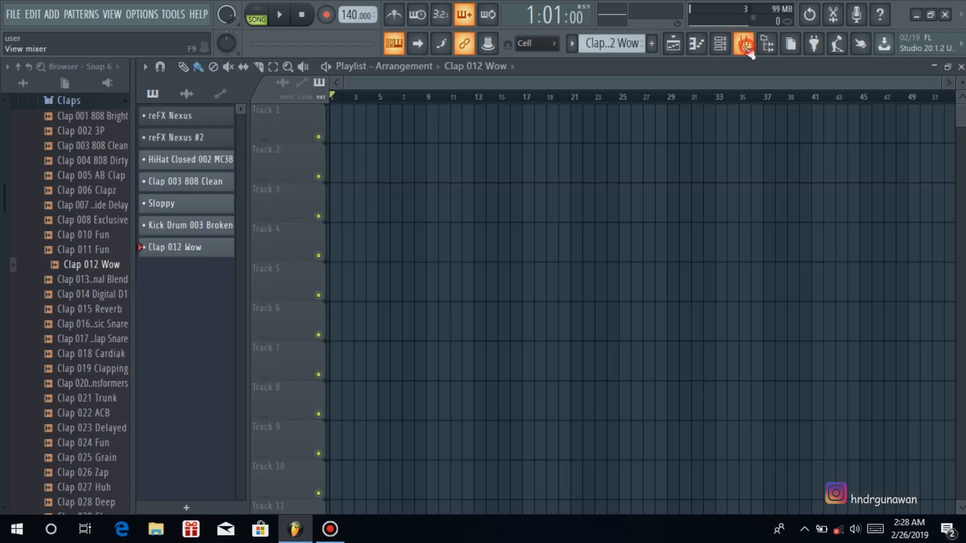
left_click(723, 45)
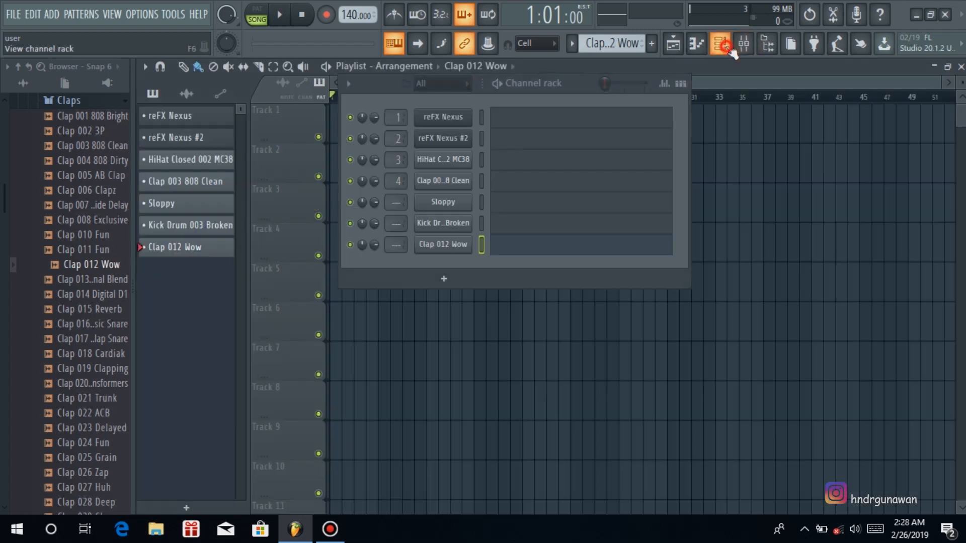
Open the first reFX Nexus channel and examine its preset library and modulation settings for BA Distortion 5.
left_click(451, 121)
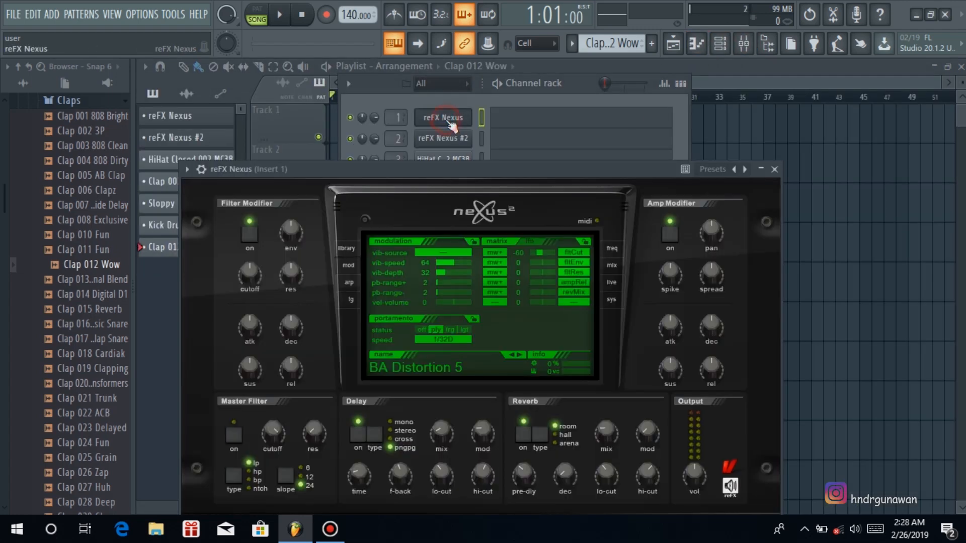
left_click(346, 247)
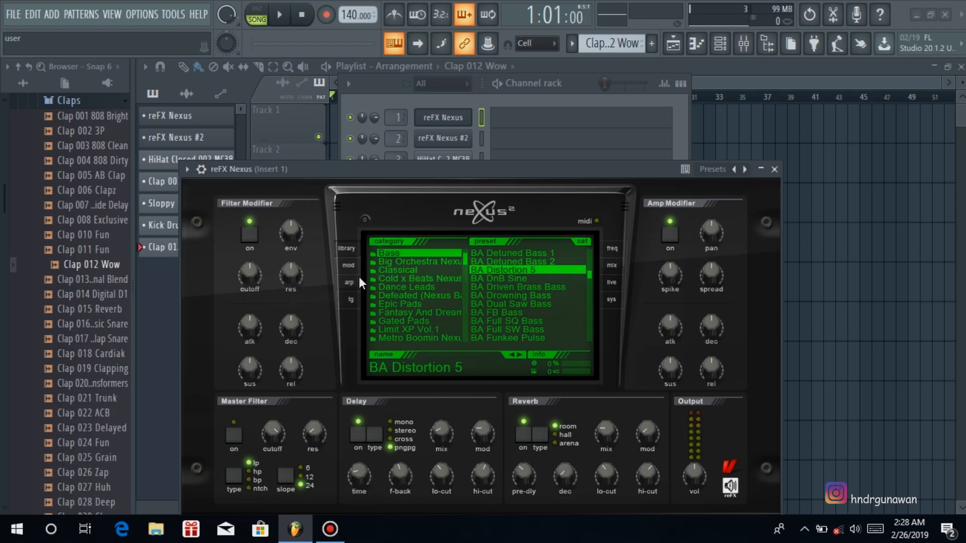
left_click(349, 265)
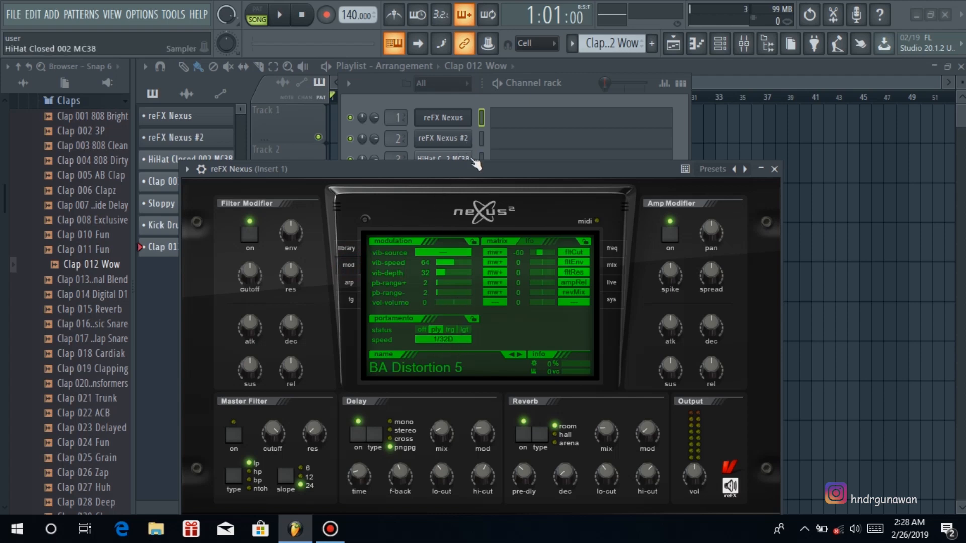
Bring the channel rack to the front and audition the BA Distortion 5 sound with a short run of notes.
left_click(478, 101)
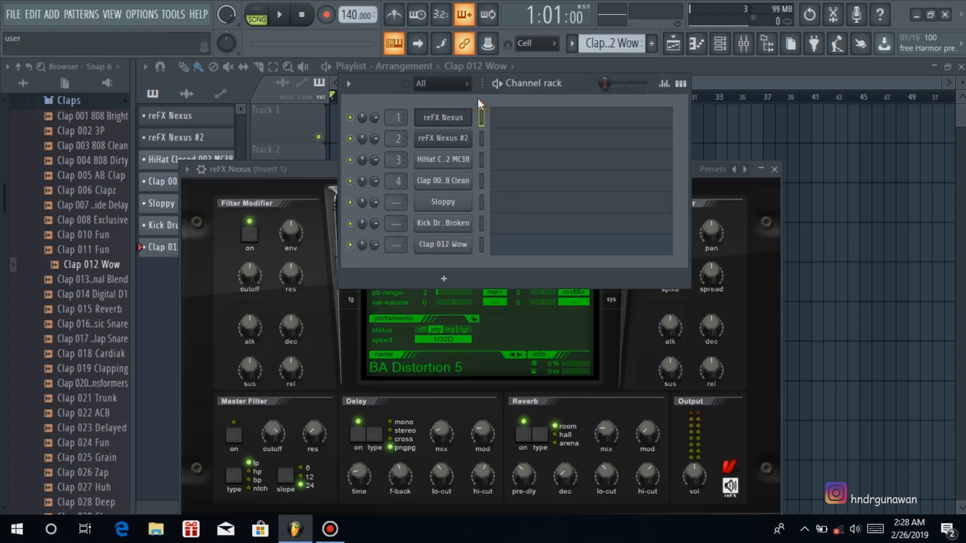
key("c")
key("v")
key("b")
key("n")
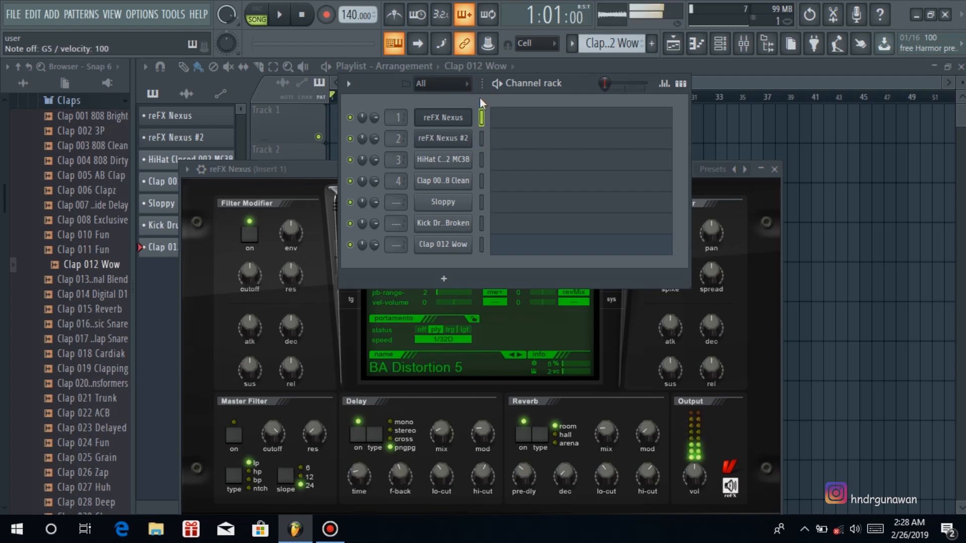
key("m")
key("comma")
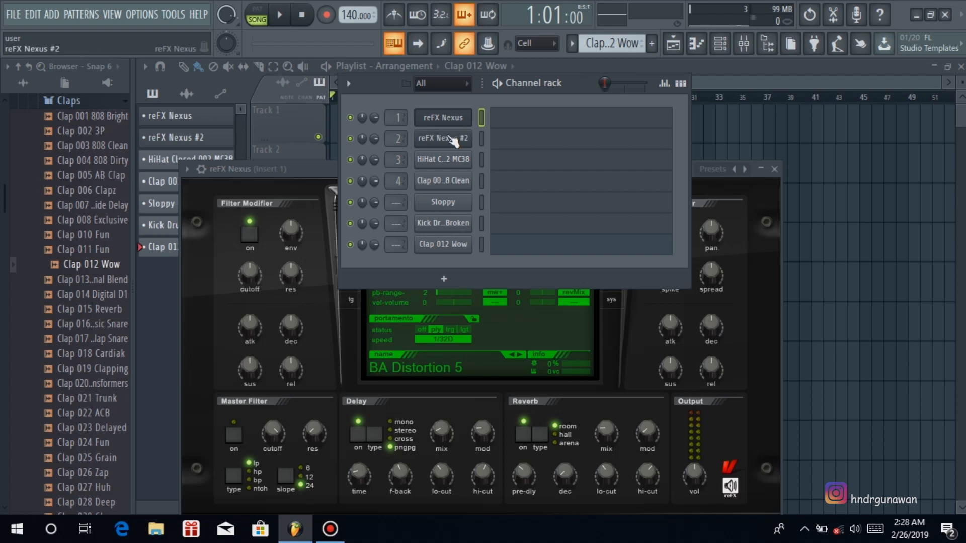
Open the piano roll of the first reFX Nexus channel and audition the G5 note.
right_click(450, 117)
left_click(491, 121)
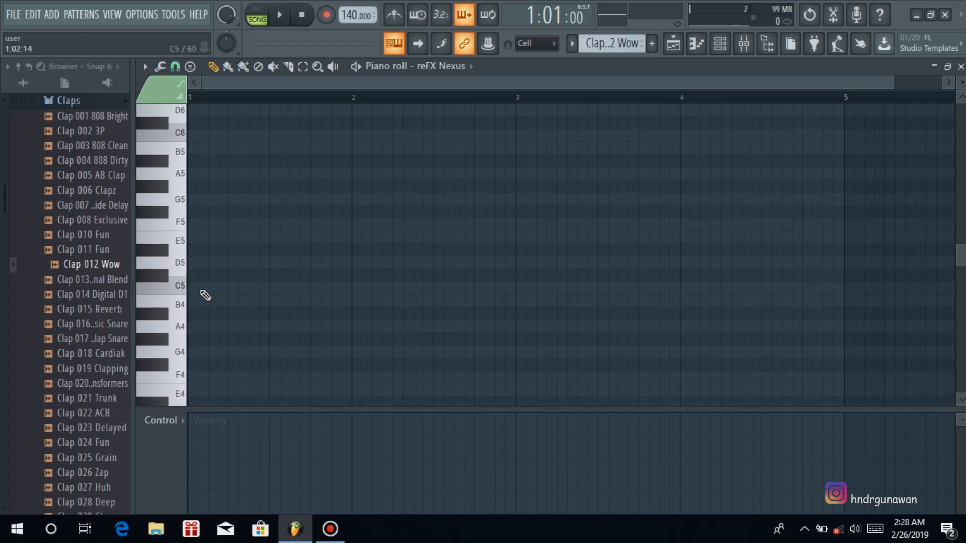
left_click(184, 201)
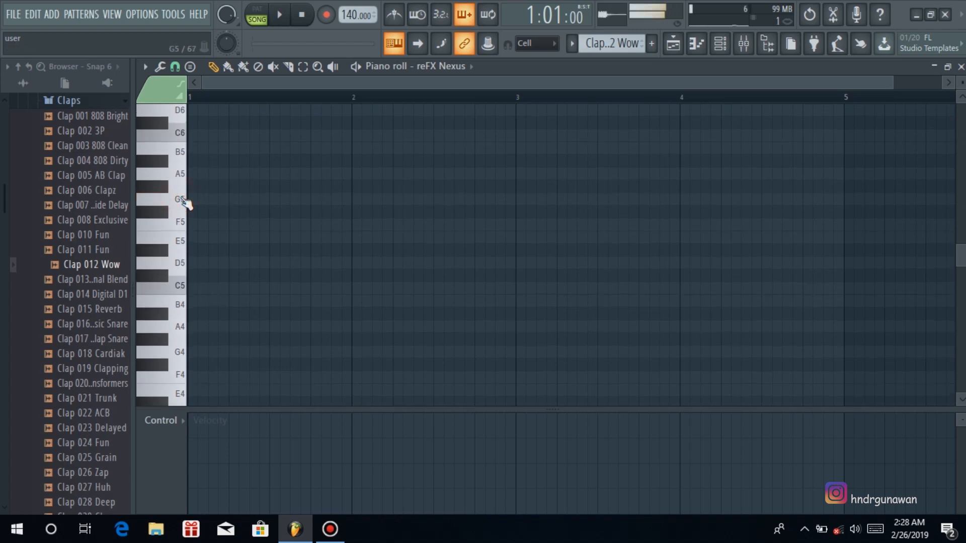
left_click(184, 201)
left_click(184, 202)
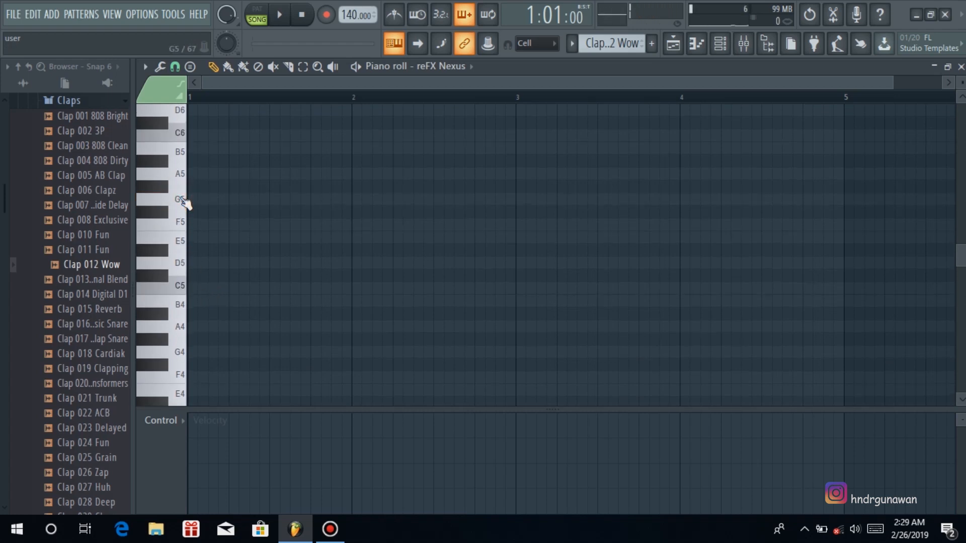
left_click(184, 201)
left_click(184, 202)
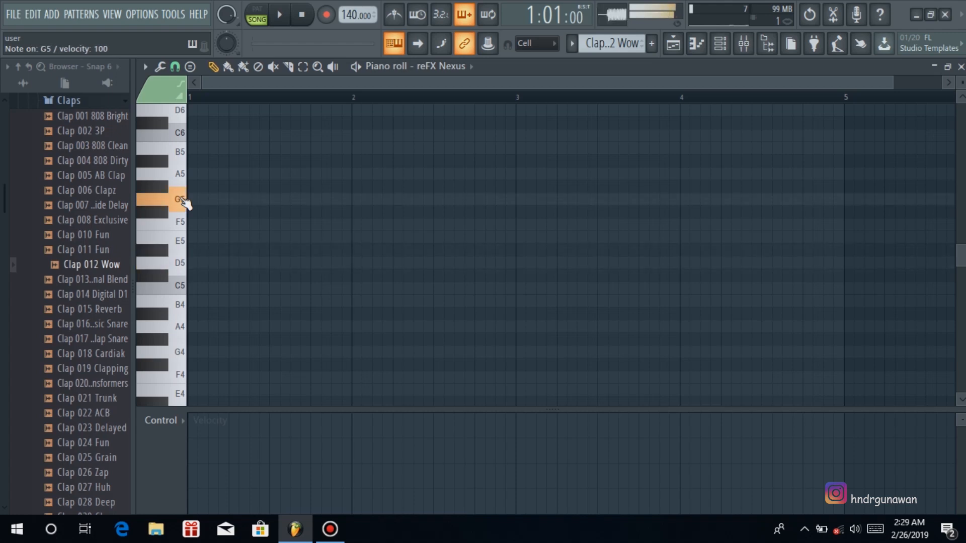
Try out the bass melody live using the notes G5, C#5, D5 and F#5.
key("q")
key("t")
key("2")
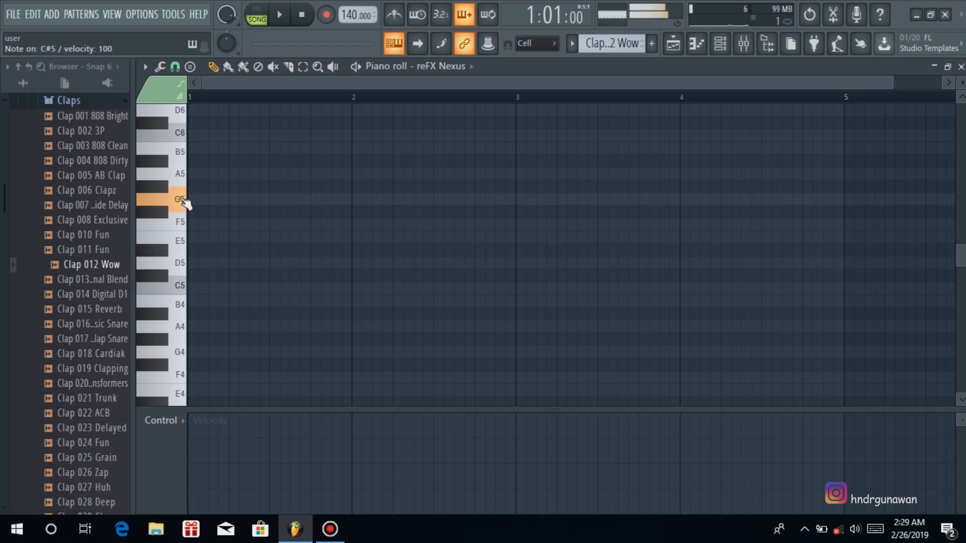
key("w")
key("t")
key("2")
key("w")
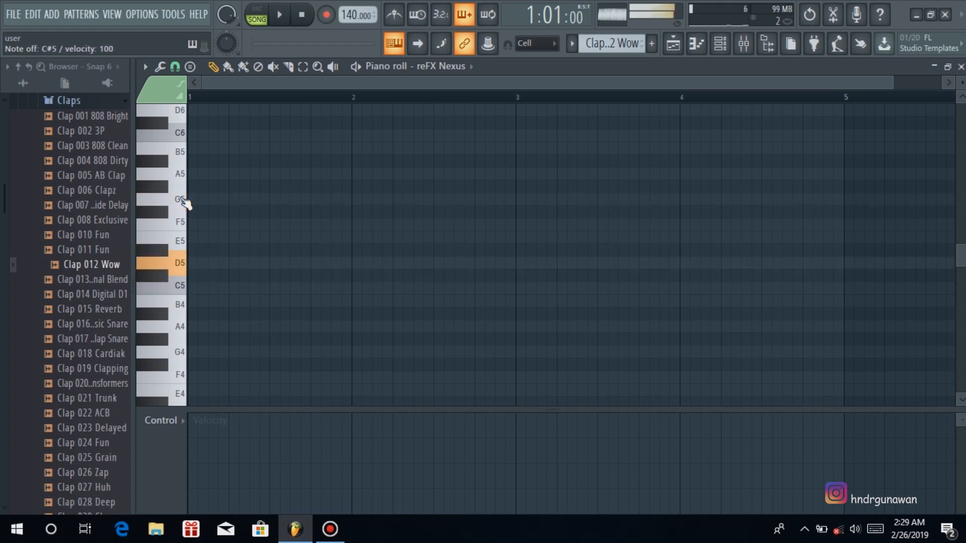
key("5")
key("5")
key("w")
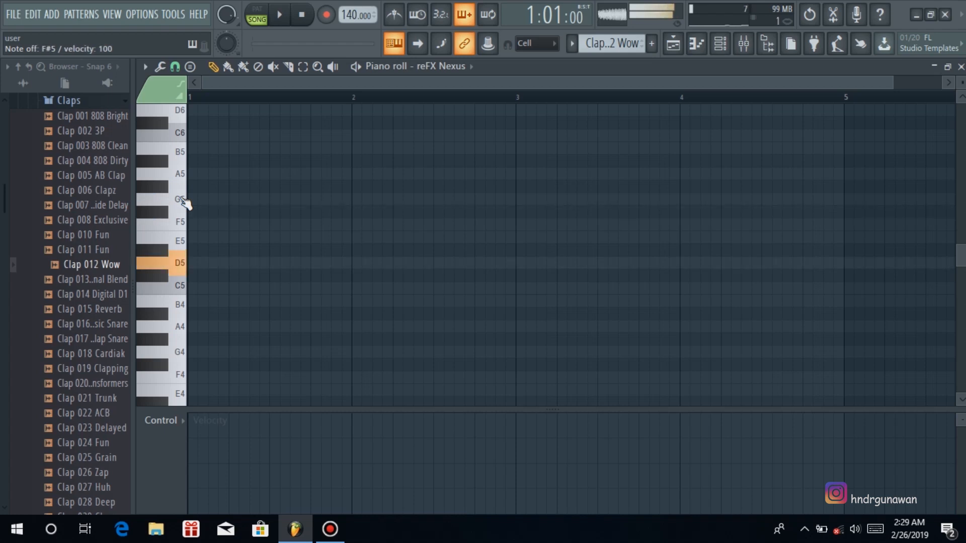
key("5")
key("t")
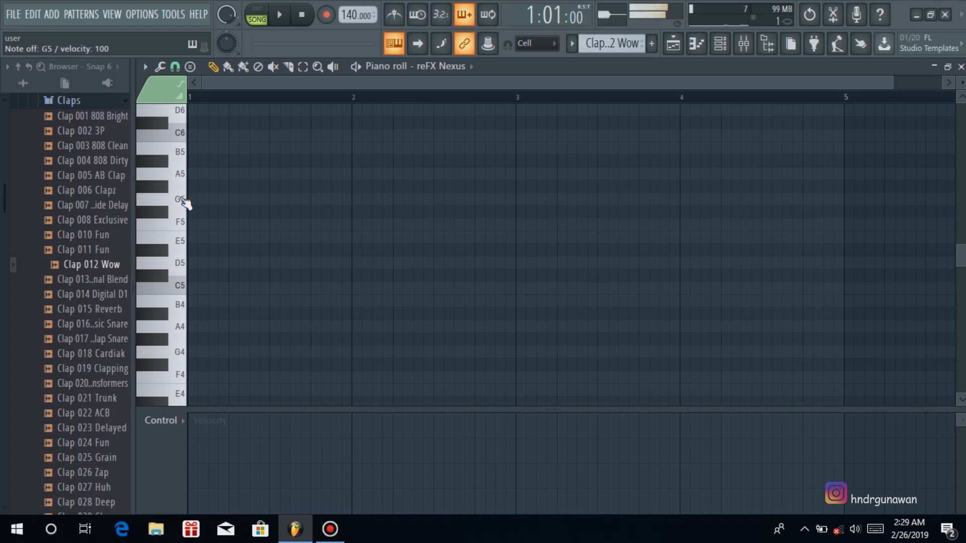
key("2")
key("w")
key("5")
key("5")
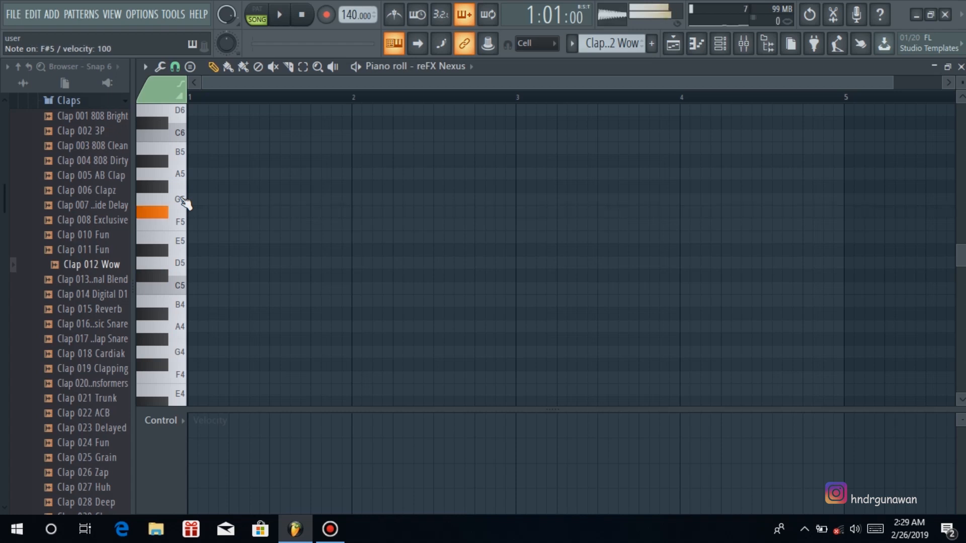
key("2")
key("5")
key("2")
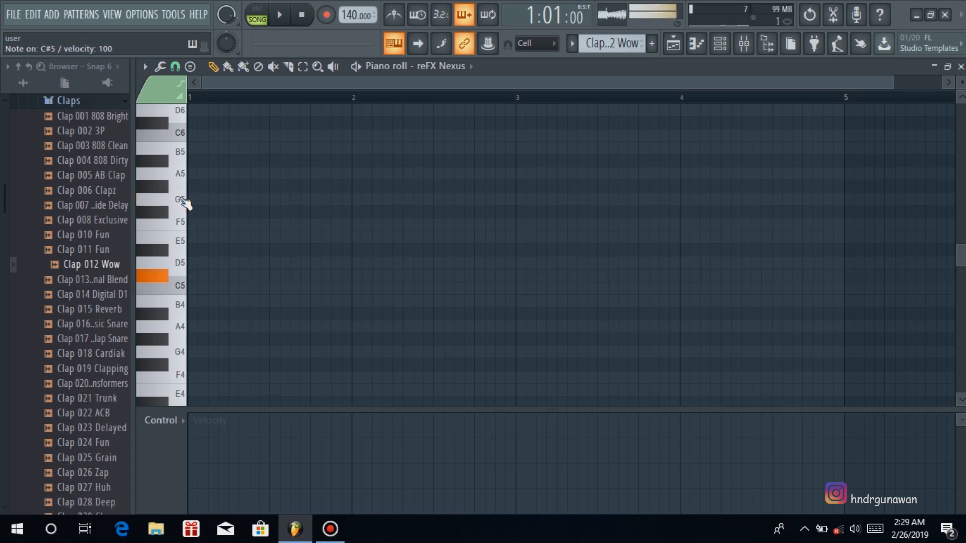
key("w")
key("5")
key("5")
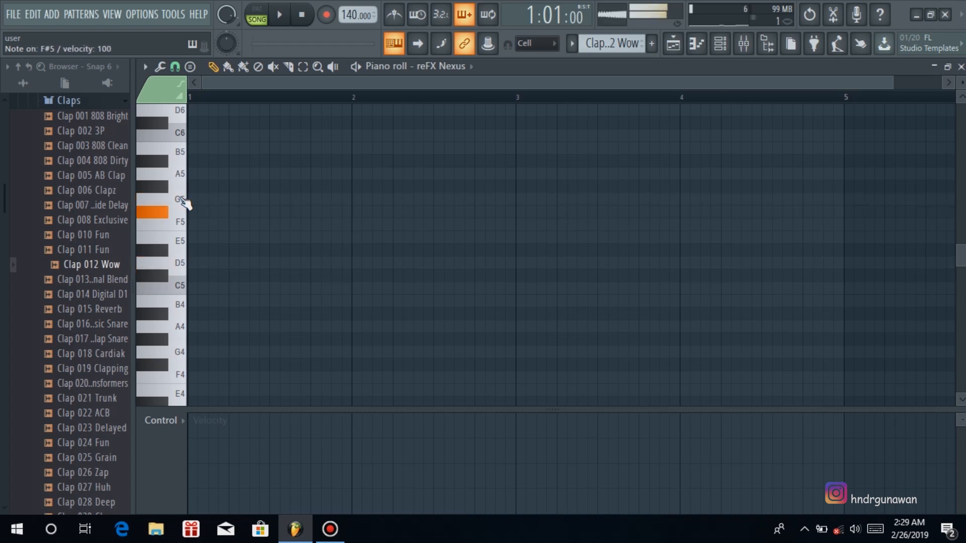
key("2")
key("t")
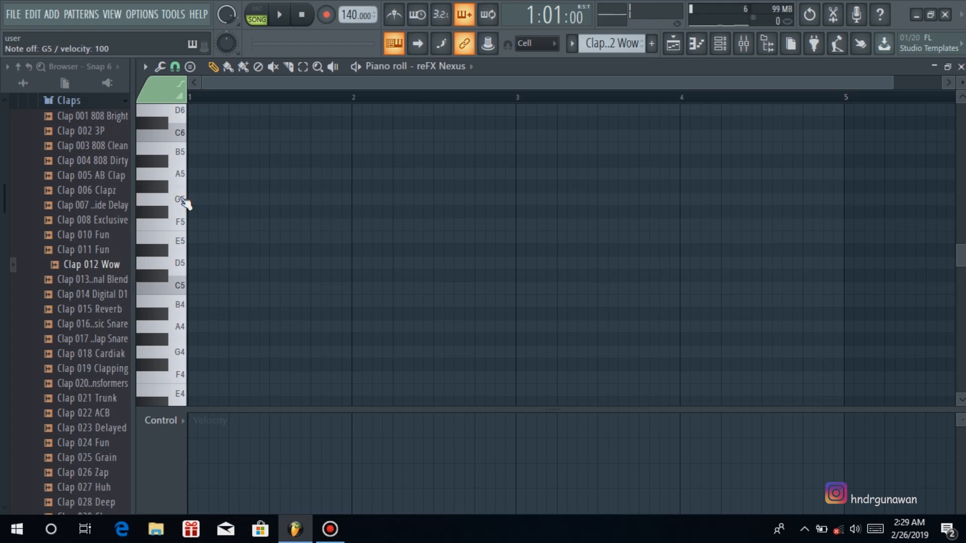
Draw a three-step G5 note at the start of bar 1 and a two-step C#5 note at 1:07.
left_click(192, 200)
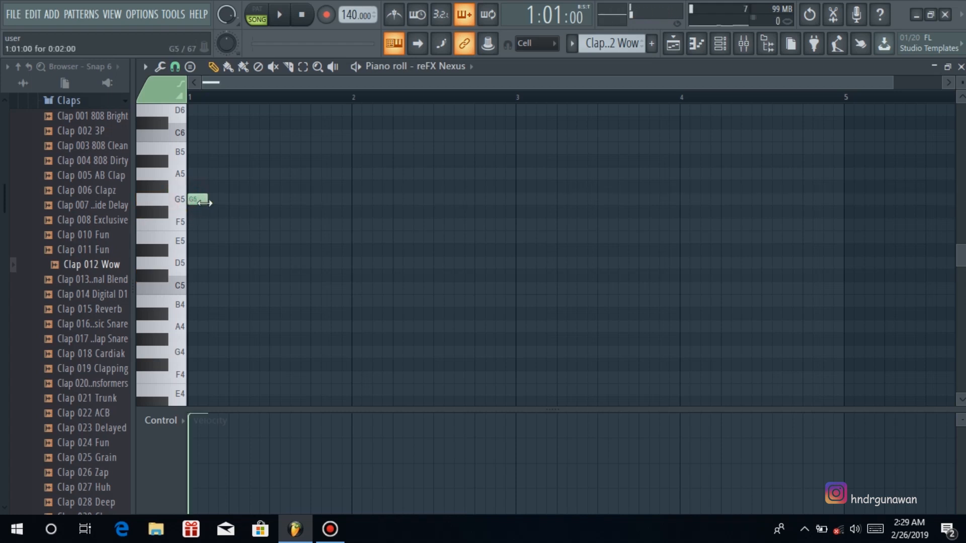
key("2")
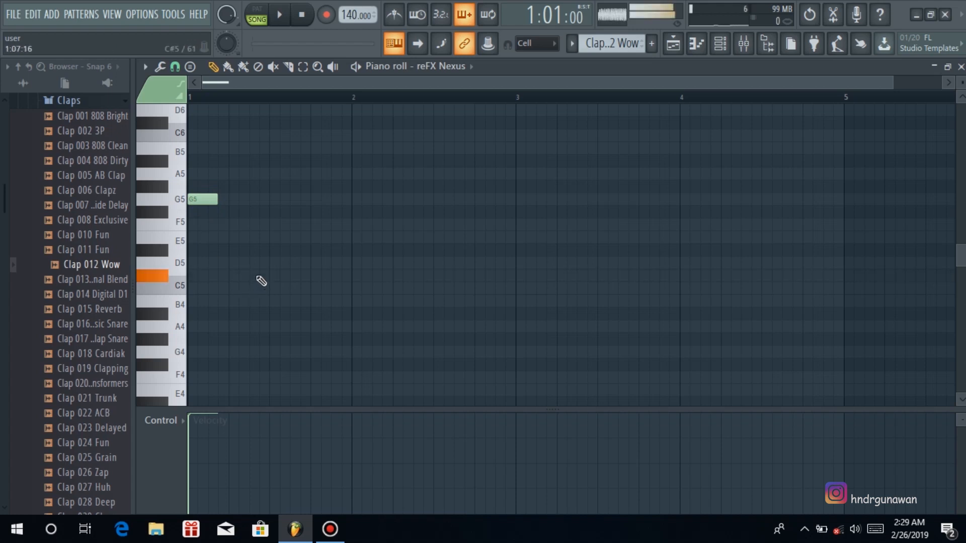
left_click(254, 275)
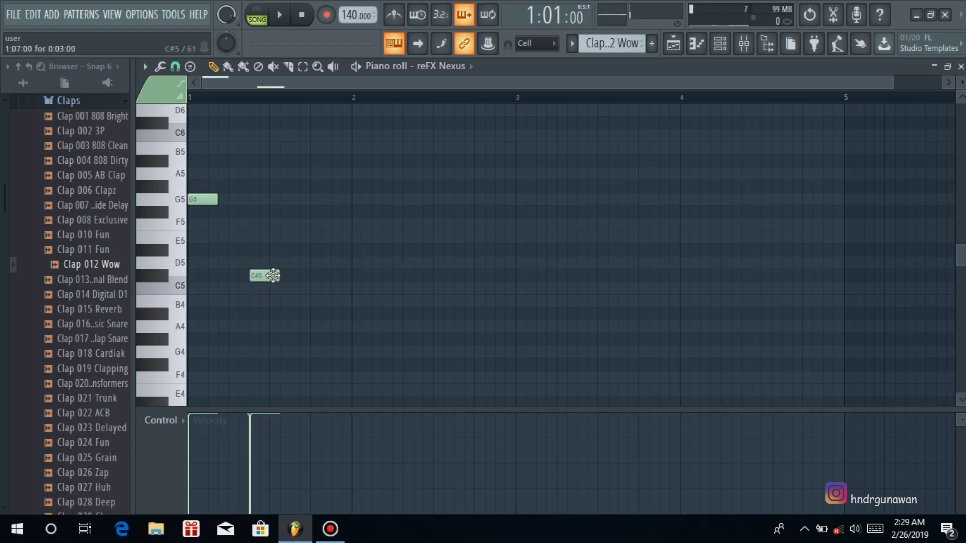
left_click(281, 277)
right_click(294, 279)
left_click_drag(279, 277, 267, 277)
Add two-step F#5 notes at 1:11, 2:03 and 2:05.
left_click(299, 212)
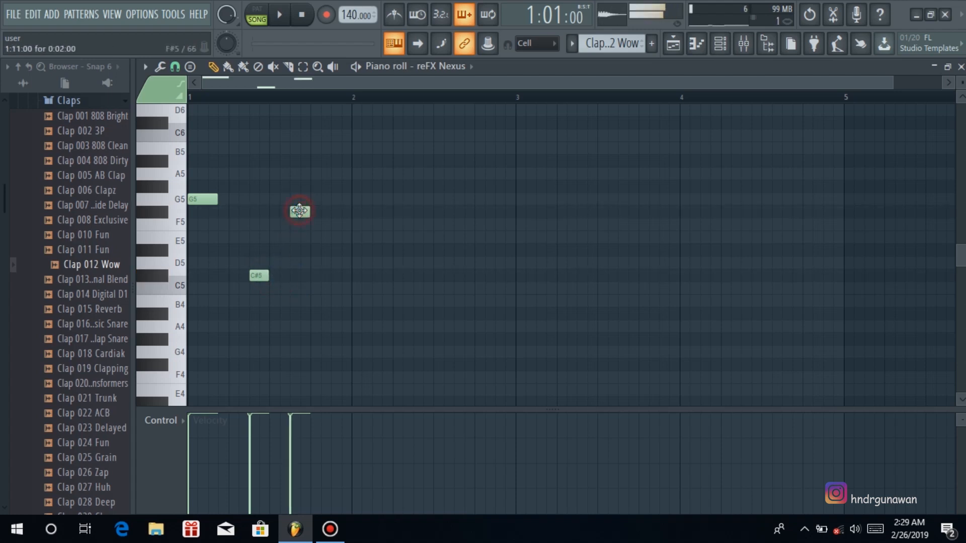
left_click(381, 212)
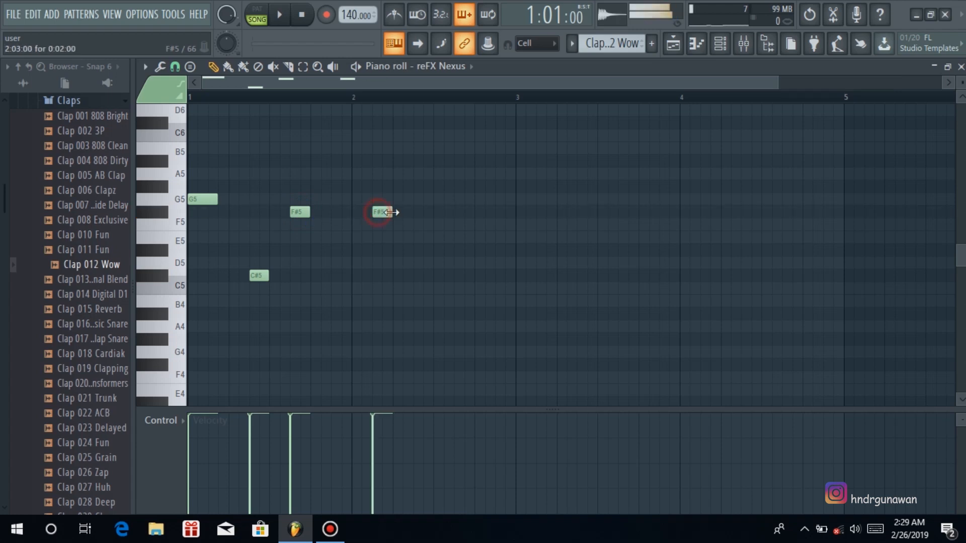
left_click(400, 212)
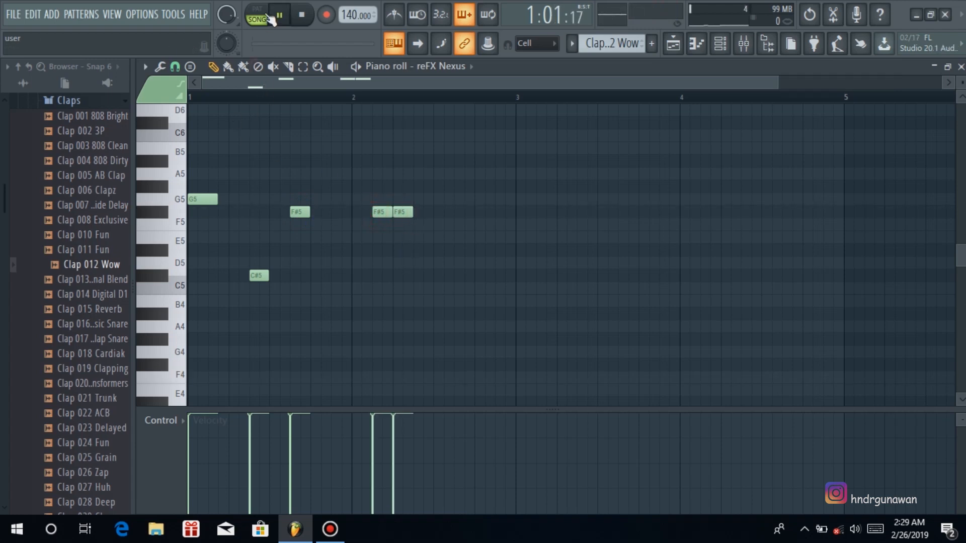
Switch playback from song to pattern mode and audition the drawn melody.
key("space")
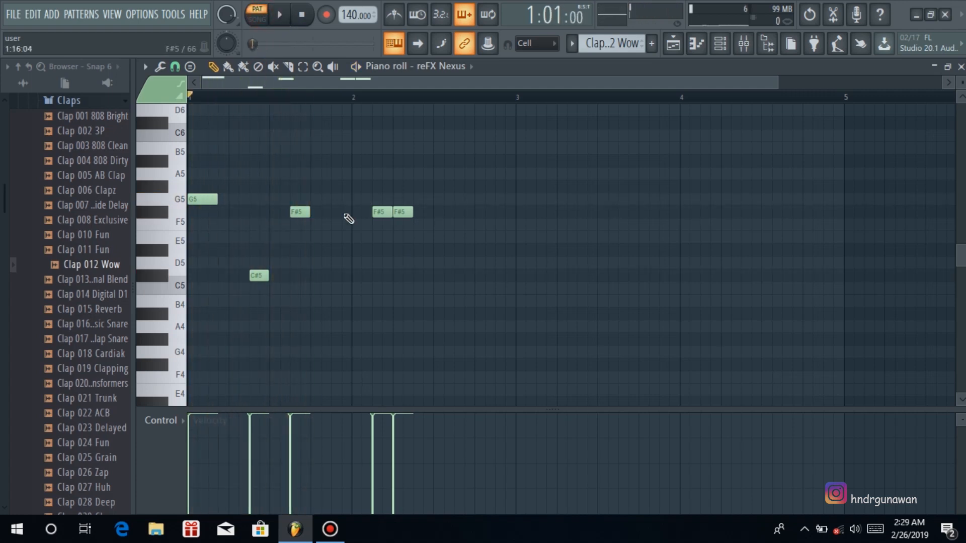
scroll(345, 217, "down", 2)
scroll(345, 219, "up", 3)
key("space")
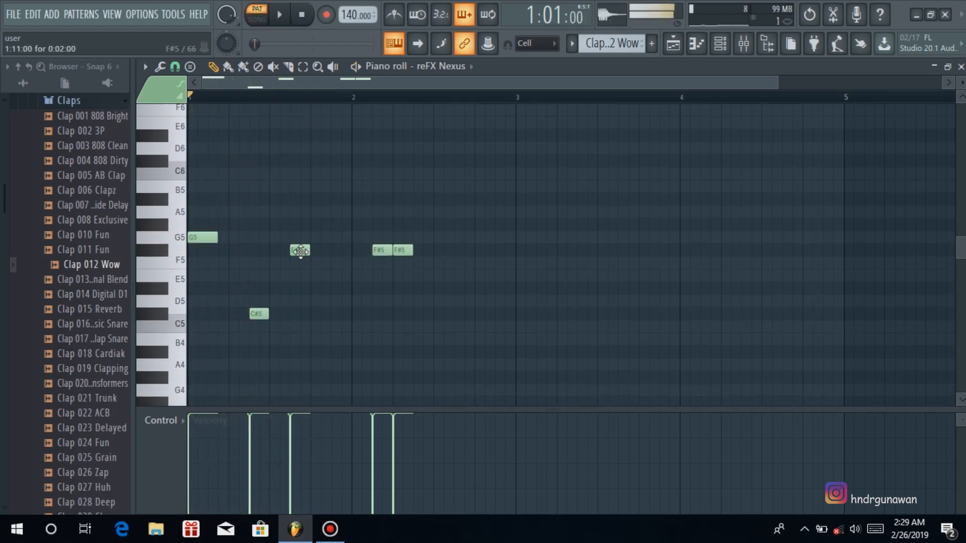
Move the first F#5 note to 1:13 and play the pattern back to check its timing.
left_click(301, 251)
left_click_drag(300, 250, 321, 250)
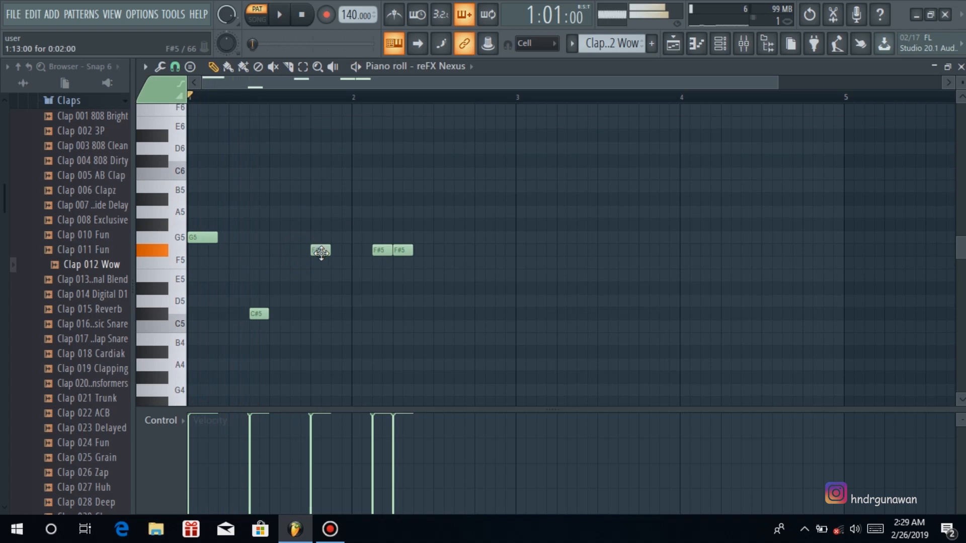
key("space")
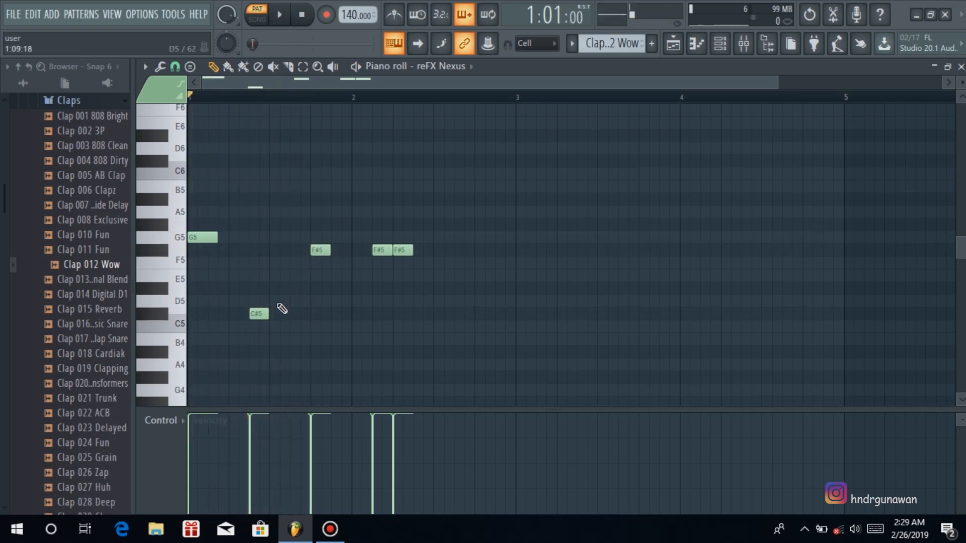
scroll(297, 315, "down", 1)
scroll(297, 316, "down", 3)
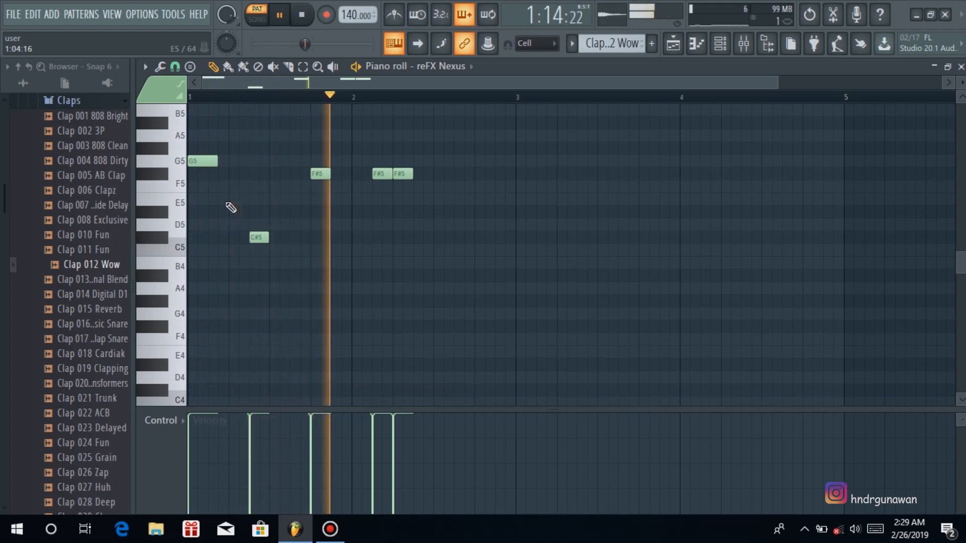
key("space")
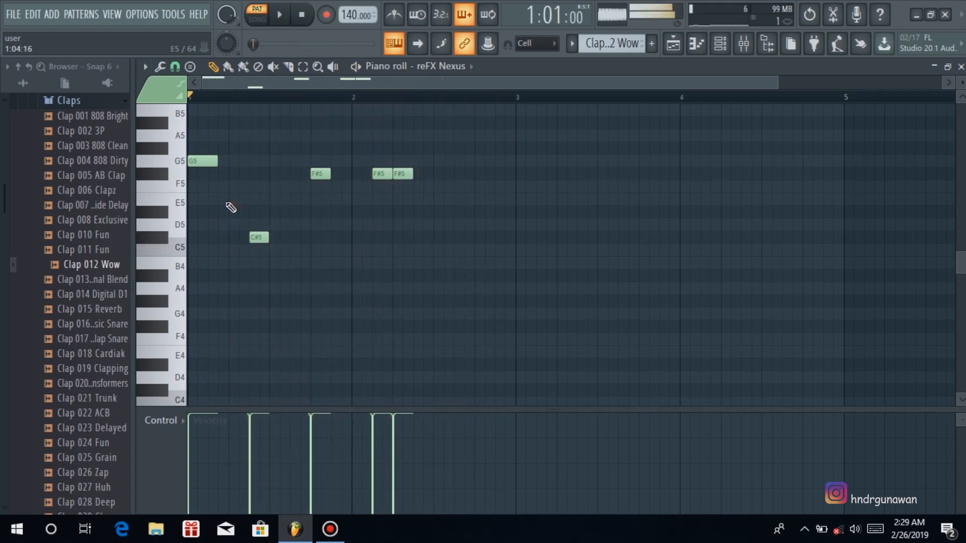
Add a two-step D5 note at 1:09 after the C#5 note and play the melody back.
key("space")
key("space")
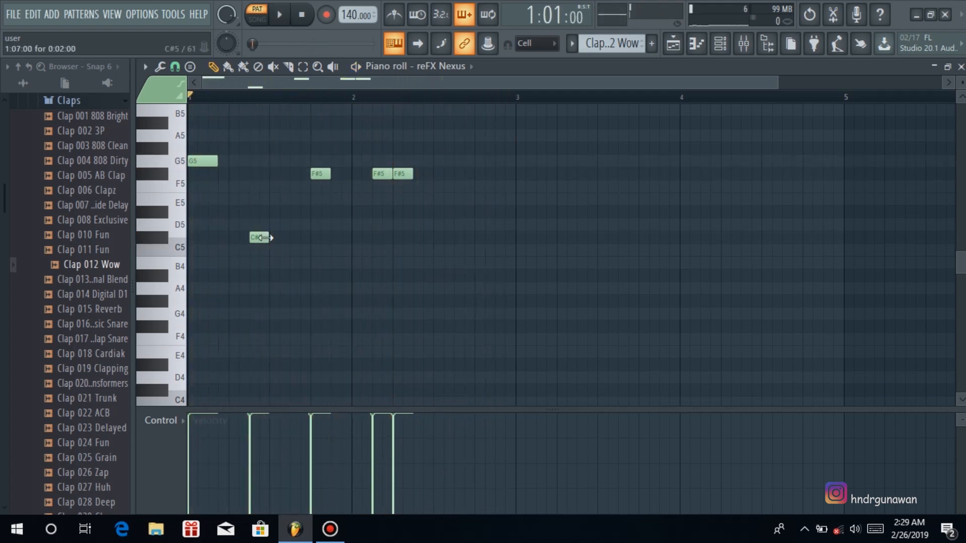
key("space")
left_click(280, 225)
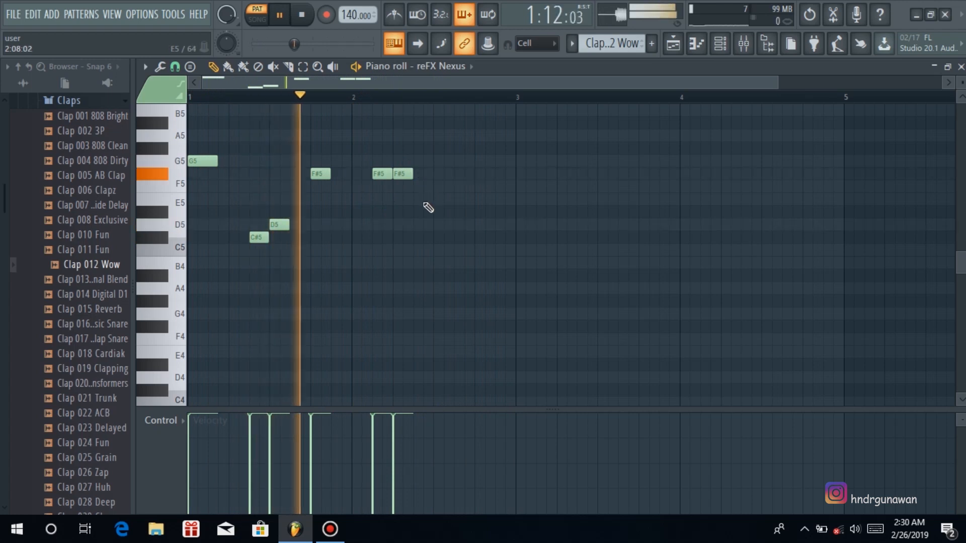
key("space")
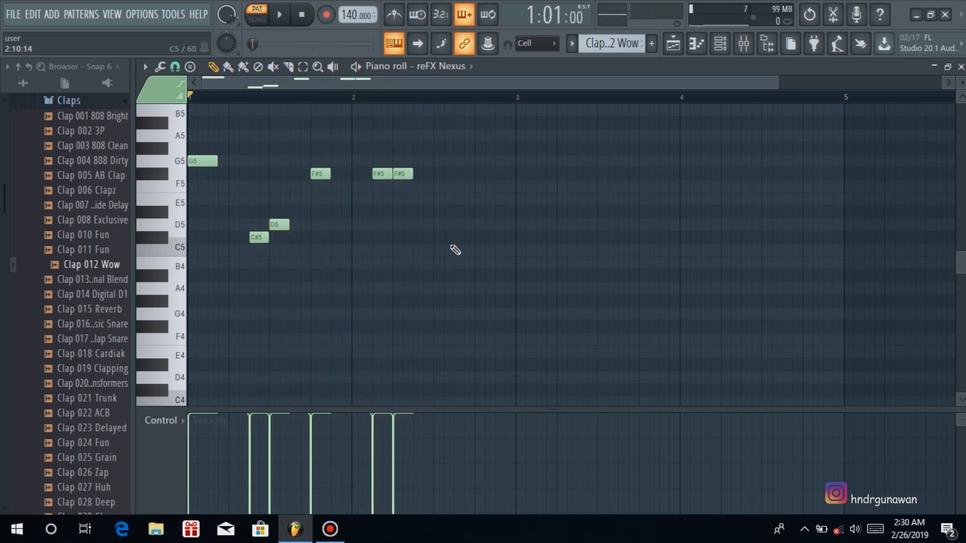
Place a three-step C#5 note at 2:11 and lengthen the F#5 note at 1:13 to three steps, auditioning the melody.
left_click(481, 239)
key("space")
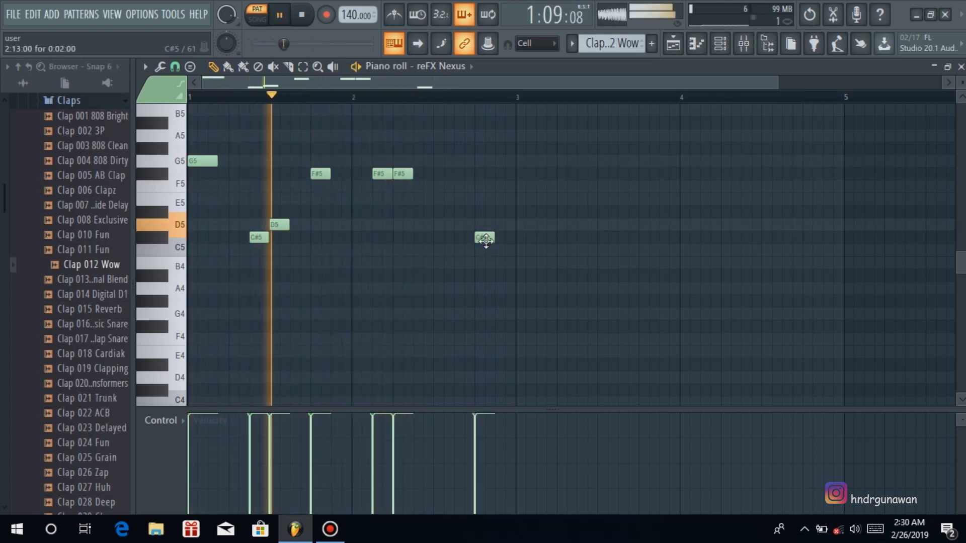
left_click_drag(487, 240, 466, 238)
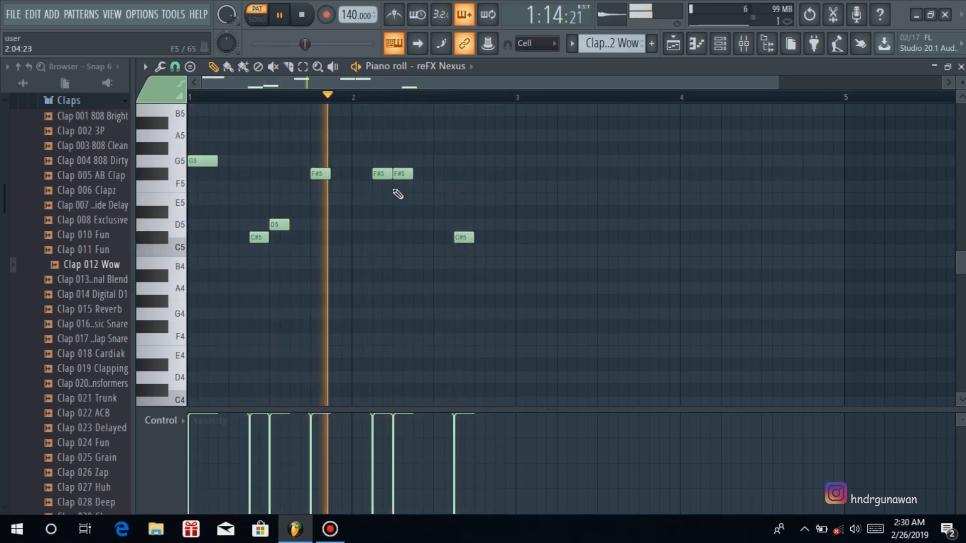
left_click_drag(474, 237, 484, 237)
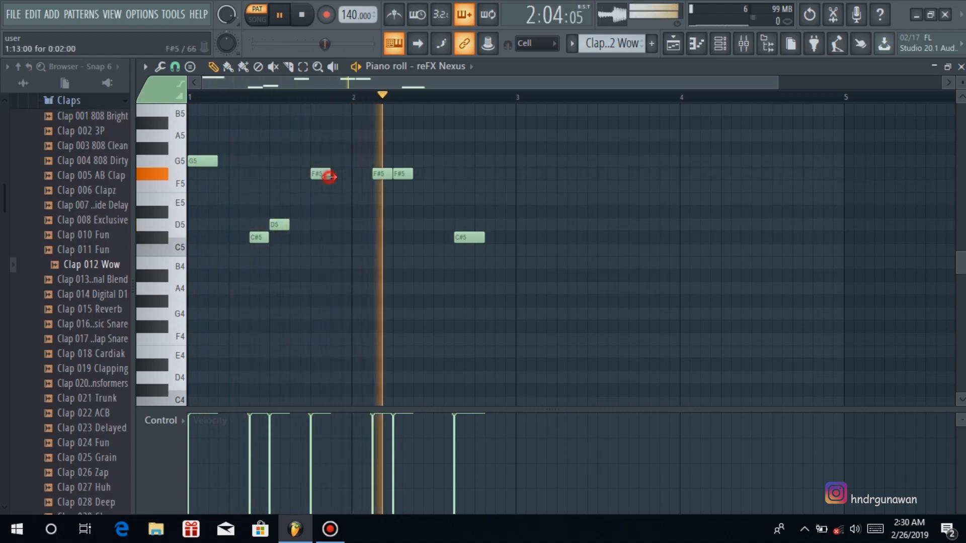
left_click_drag(328, 177, 337, 179)
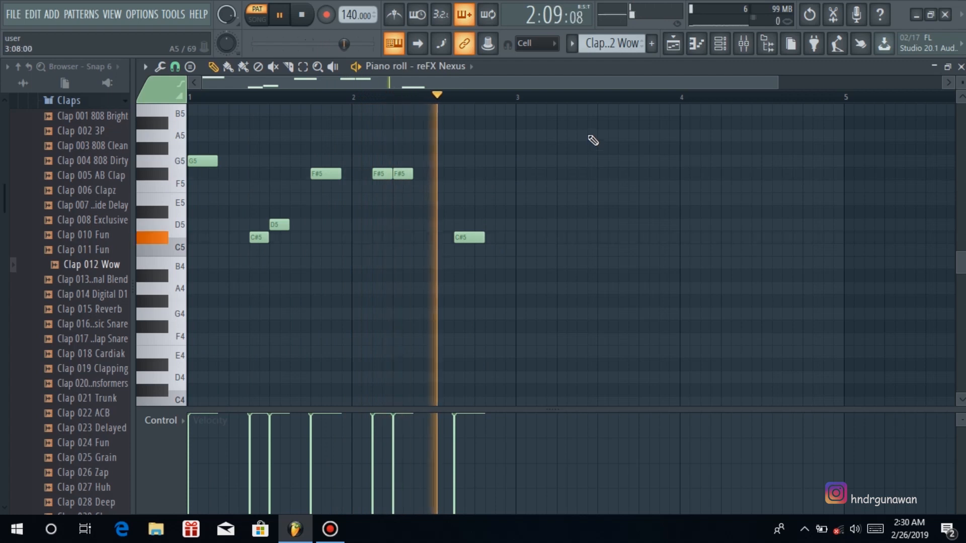
key("space")
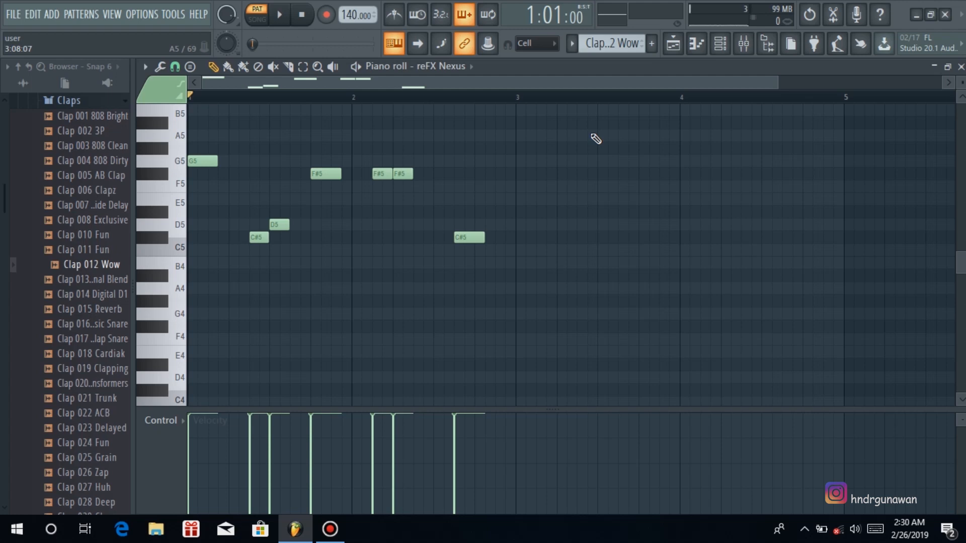
Duplicate the whole two-bar melody into bars 3 and 4, deselect the notes and play the pattern.
key("ctrl+a")
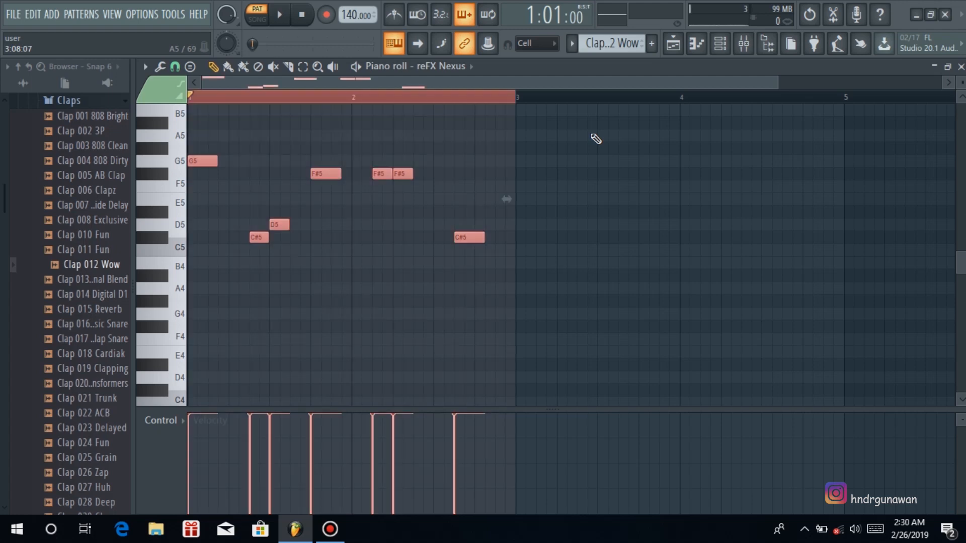
key("ctrl+b")
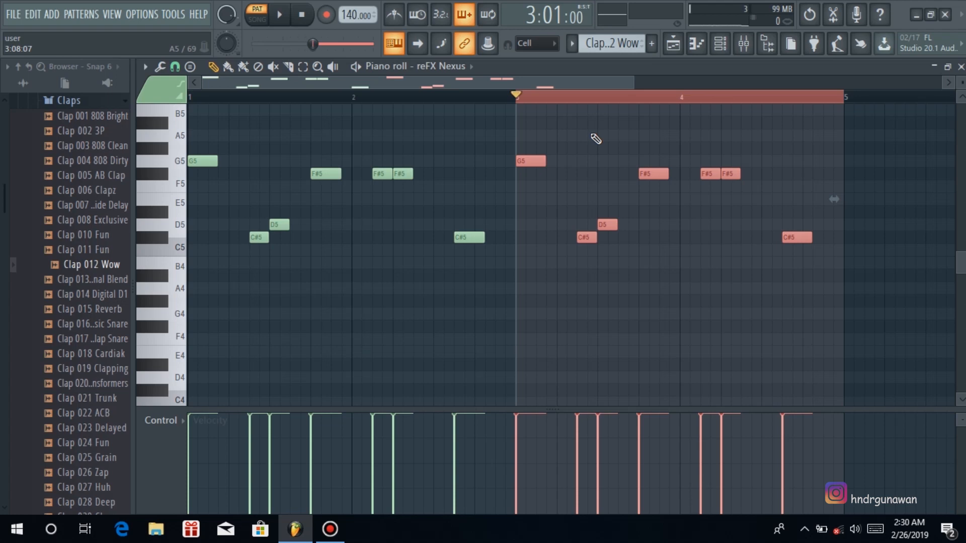
key("space")
key("ctrl+d")
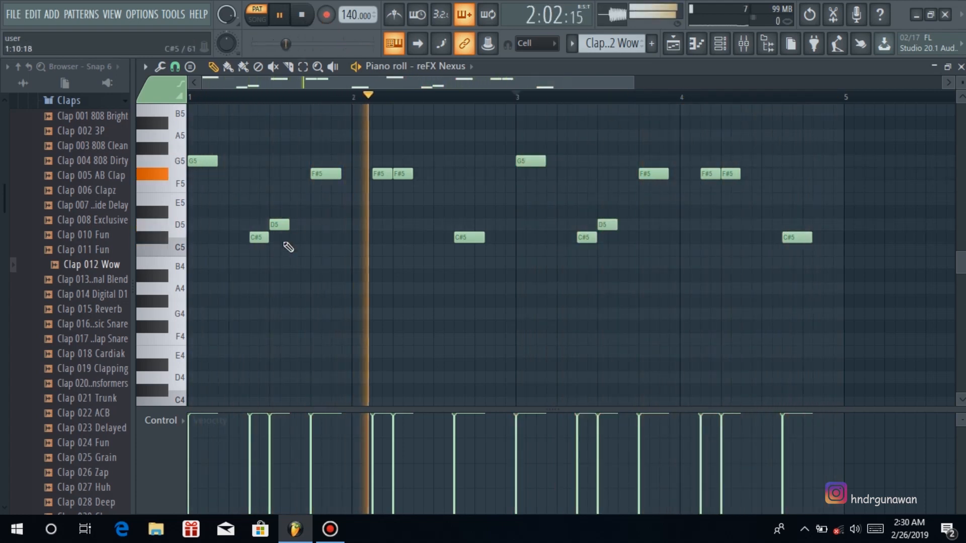
key("space")
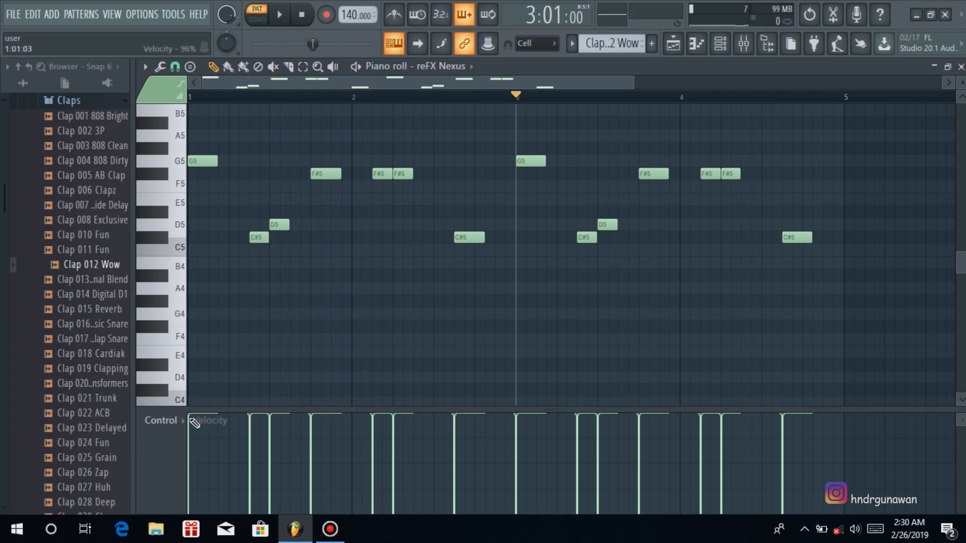
Lower the velocity of all the melody notes slightly and audition the result.
left_click_drag(191, 419, 195, 426)
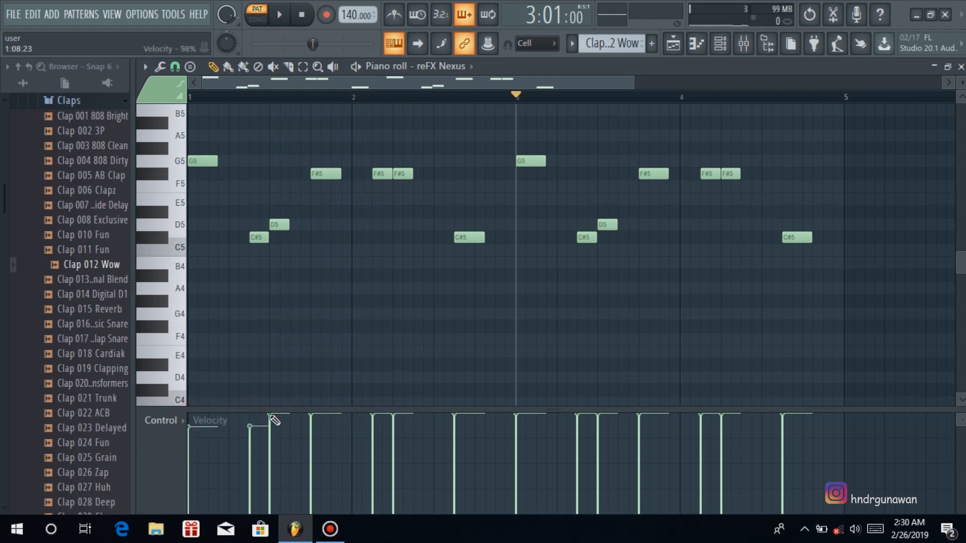
left_click_drag(271, 417, 318, 431)
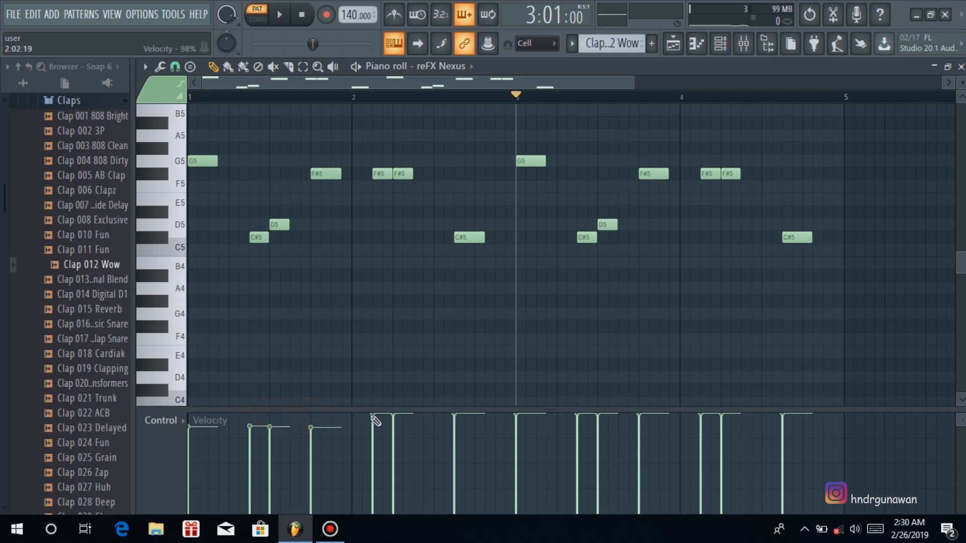
left_click_drag(399, 424, 535, 436)
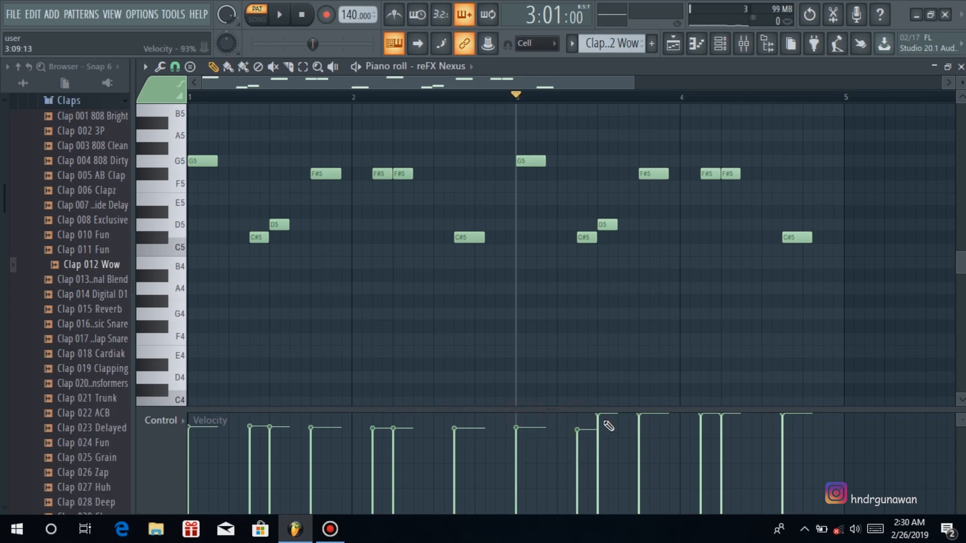
left_click_drag(640, 420, 721, 429)
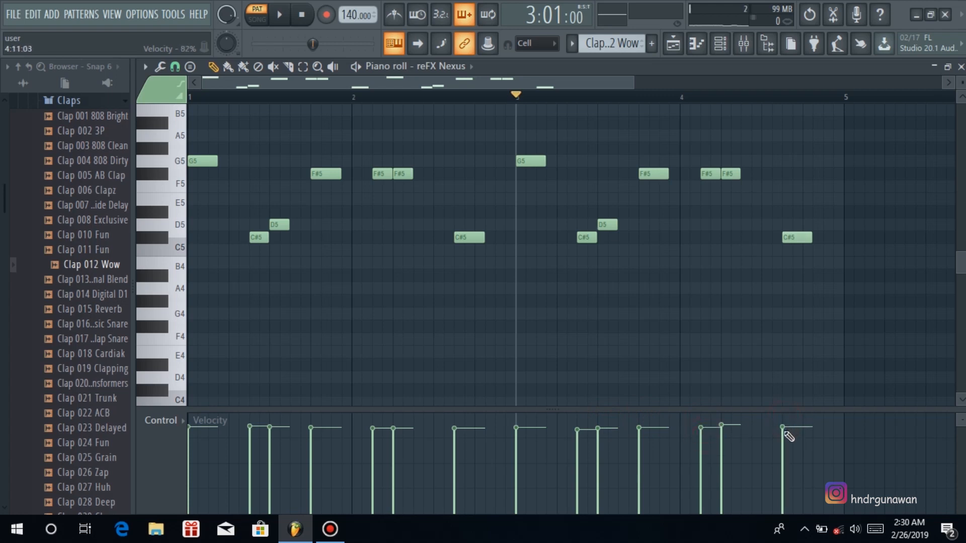
key("space")
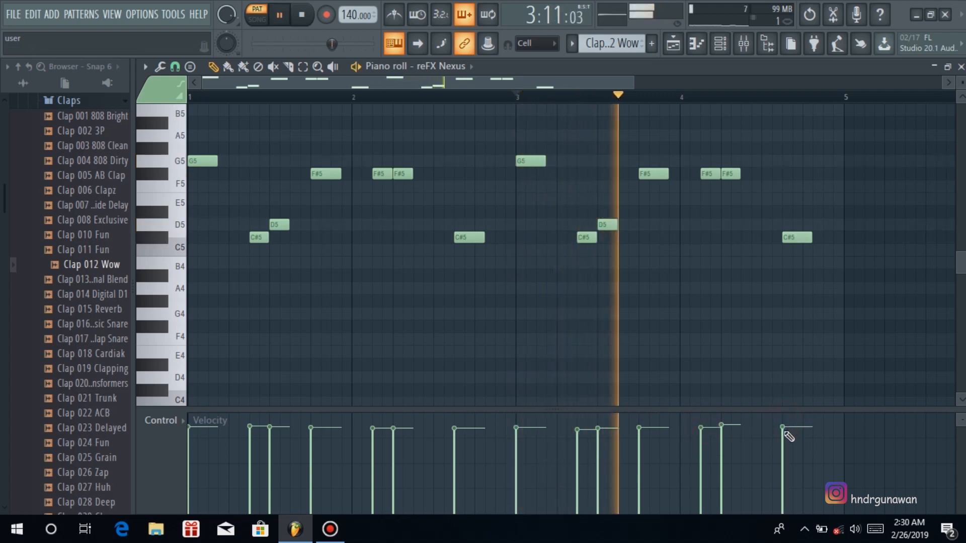
key("space")
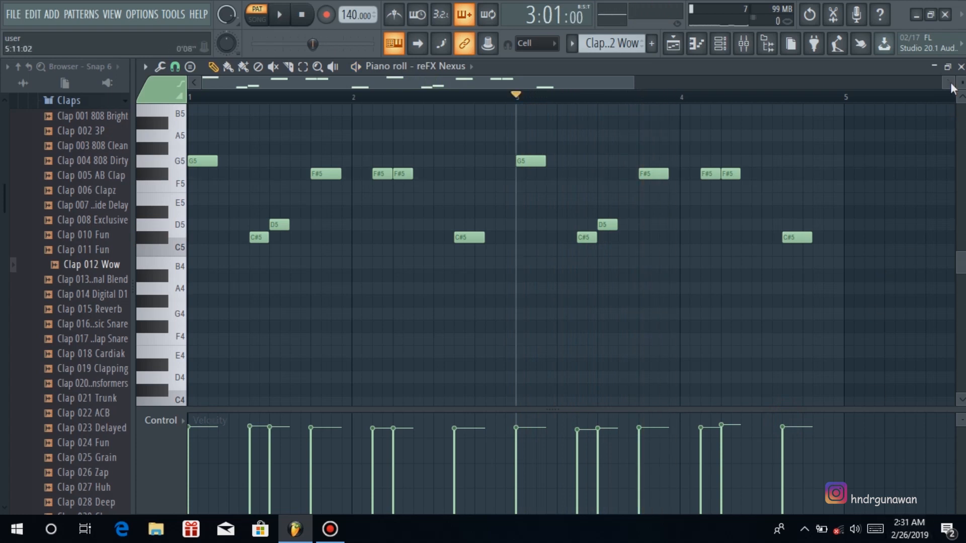
Close the piano roll and copy the reFX Nexus channel's notes from the Clap 012 Wow pattern.
left_click(961, 67)
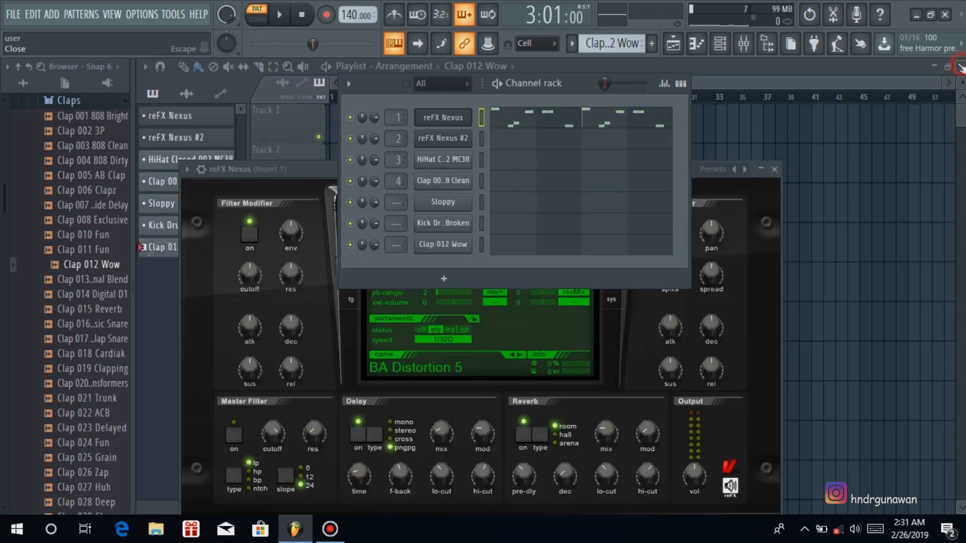
left_click(572, 44)
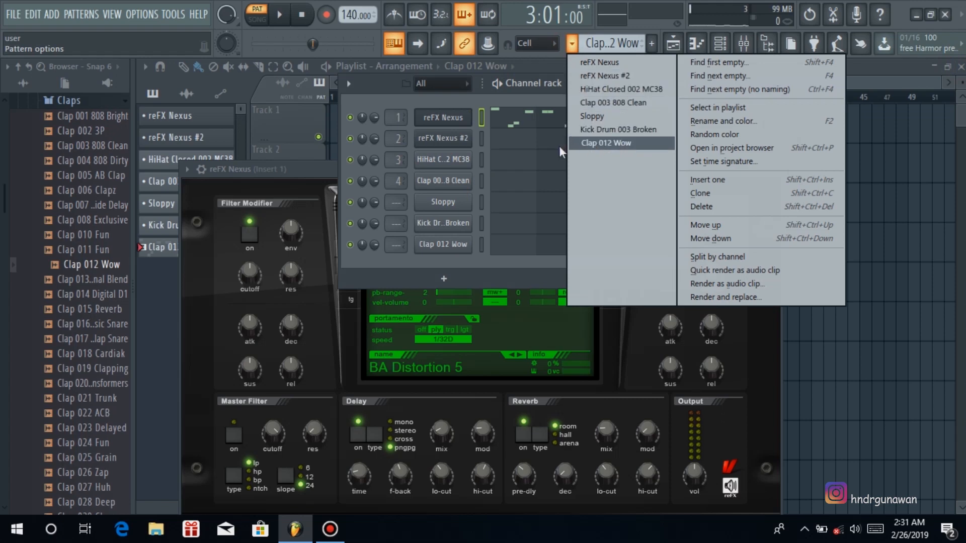
left_click(452, 122)
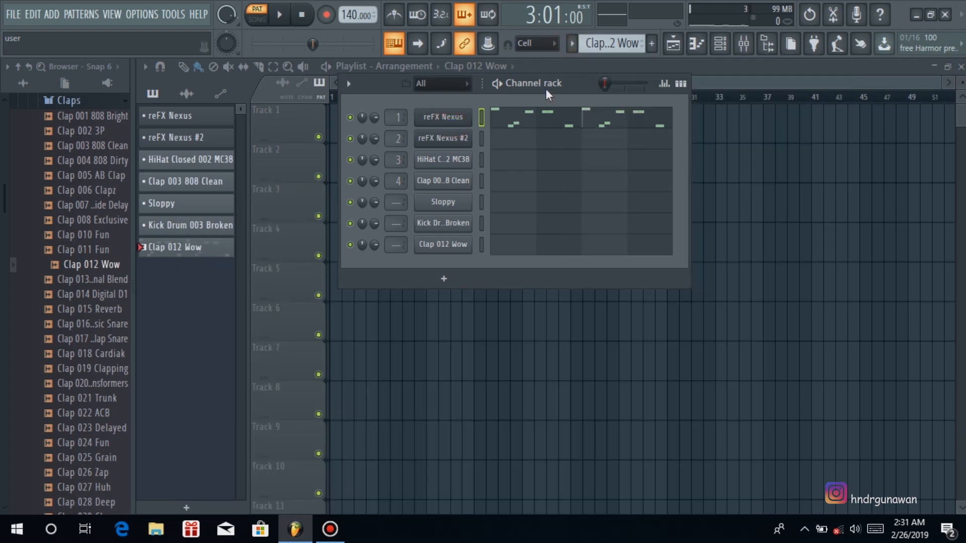
left_click(573, 44)
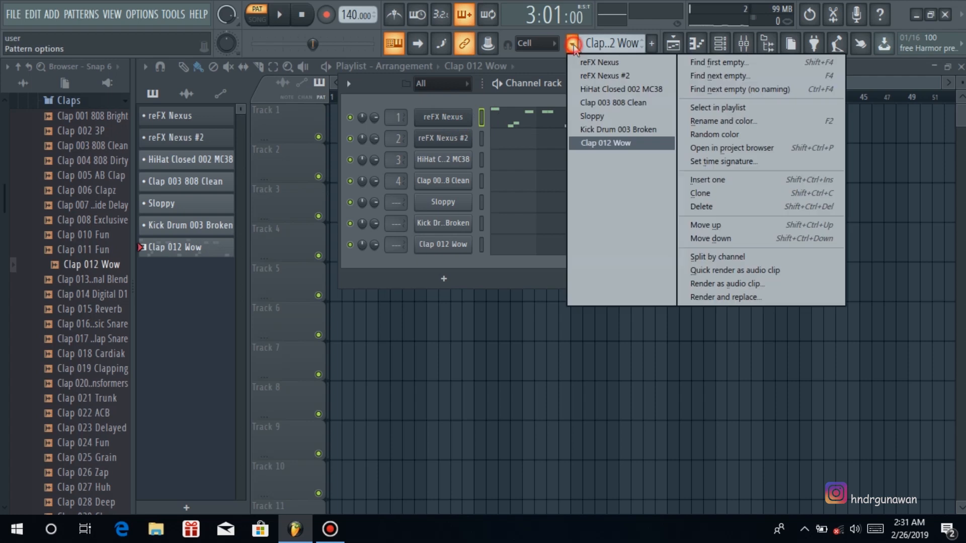
right_click(436, 116)
left_click(628, 129)
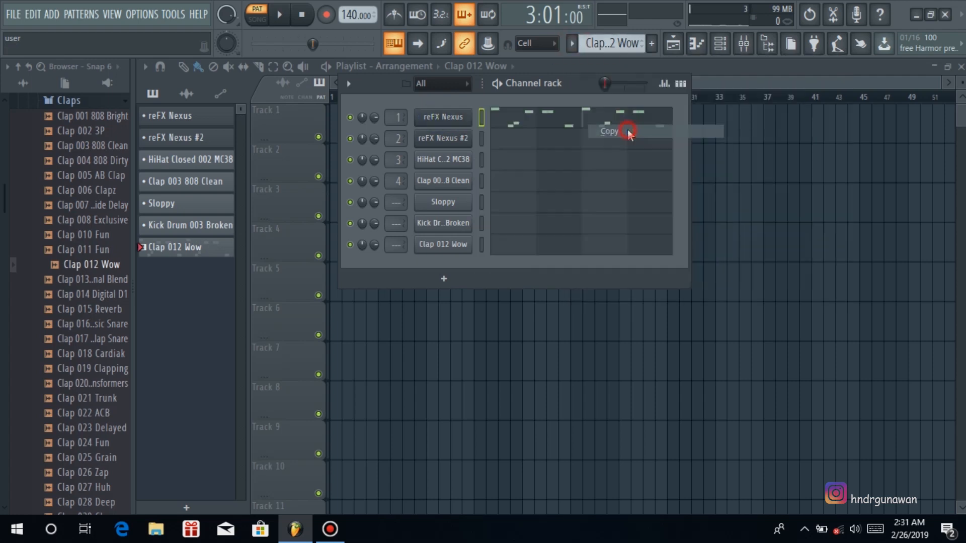
Paste the copied notes into the reFX Nexus channel of the reFX Nexus pattern.
left_click(572, 43)
left_click(586, 65)
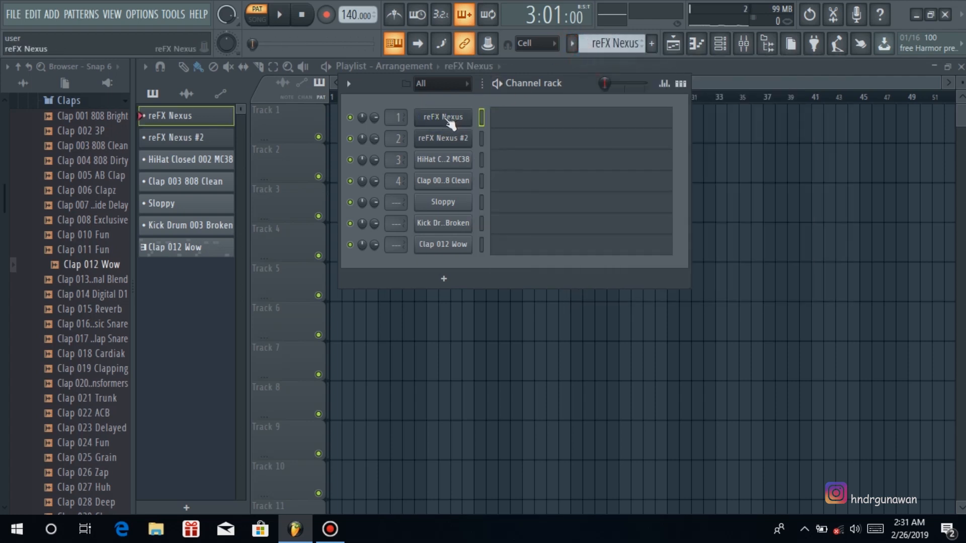
right_click(446, 118)
left_click(610, 145)
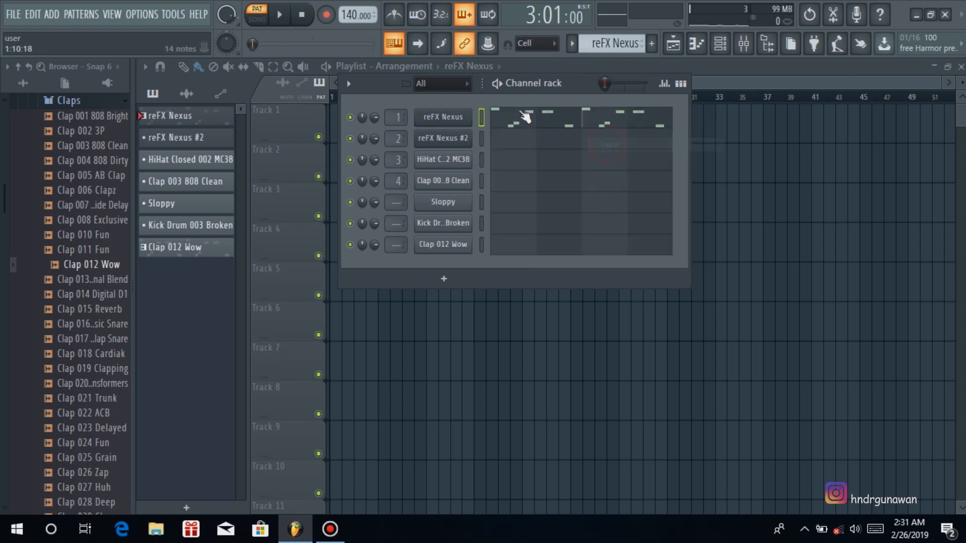
Return to the Clap 012 Wow pattern and open the reFX Nexus channel's piano roll.
left_click(570, 43)
left_click(593, 139)
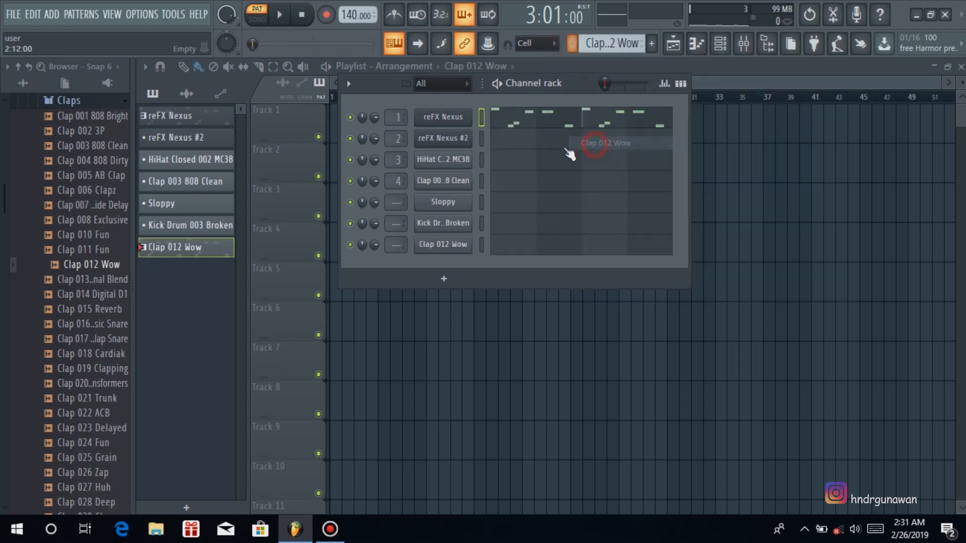
left_click(456, 120)
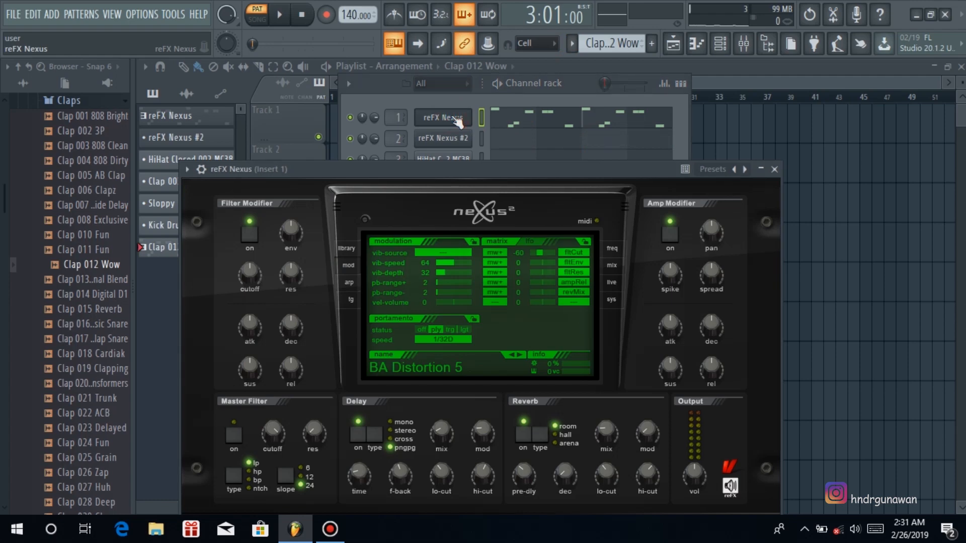
left_click(456, 121)
right_click(455, 121)
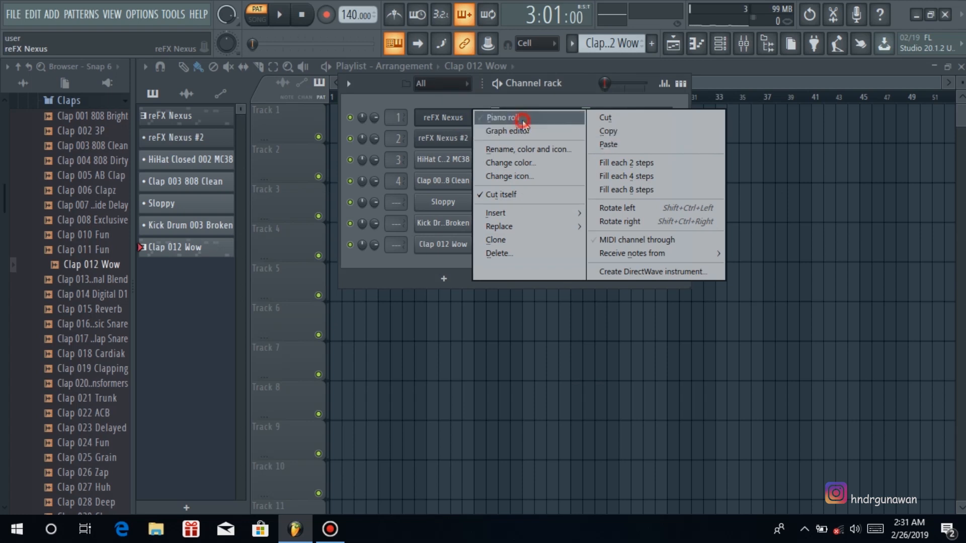
left_click(491, 117)
Delete every reFX Nexus note from the Clap 012 Wow pattern and close the piano roll.
right_click(797, 237)
right_click(731, 174)
right_click(710, 174)
right_click(654, 173)
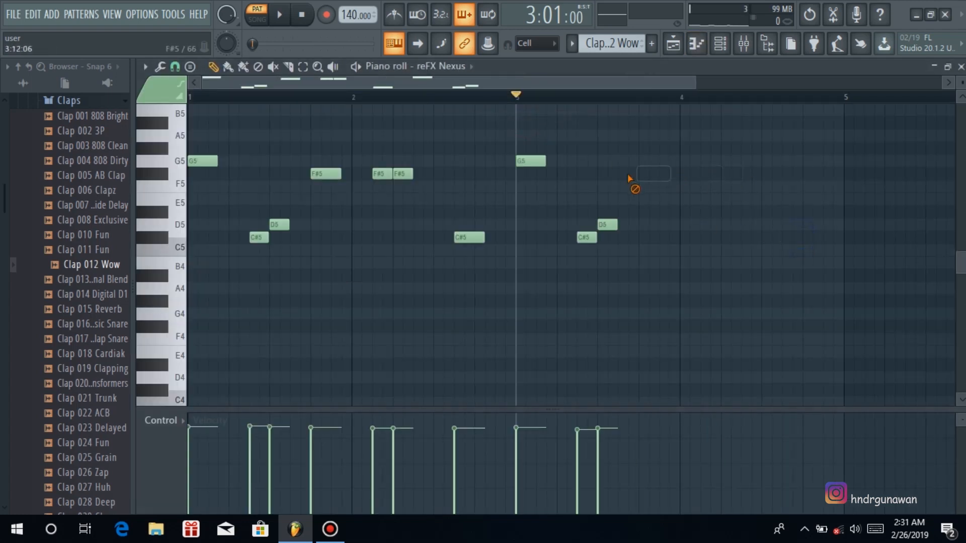
right_click(607, 224)
right_click(587, 238)
right_click(531, 161)
right_click(469, 238)
right_click(402, 174)
right_click(382, 174)
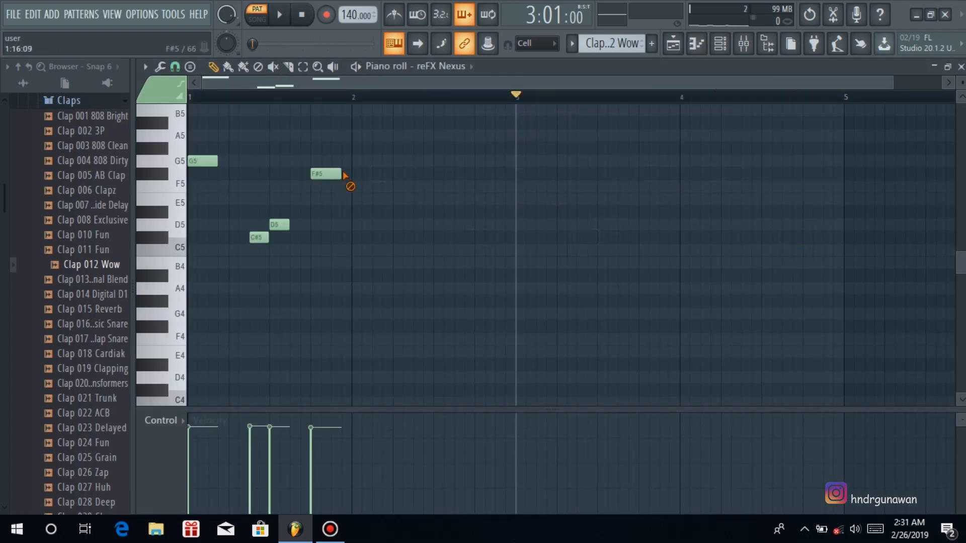
right_click(326, 173)
right_click(279, 225)
right_click(259, 237)
right_click(203, 161)
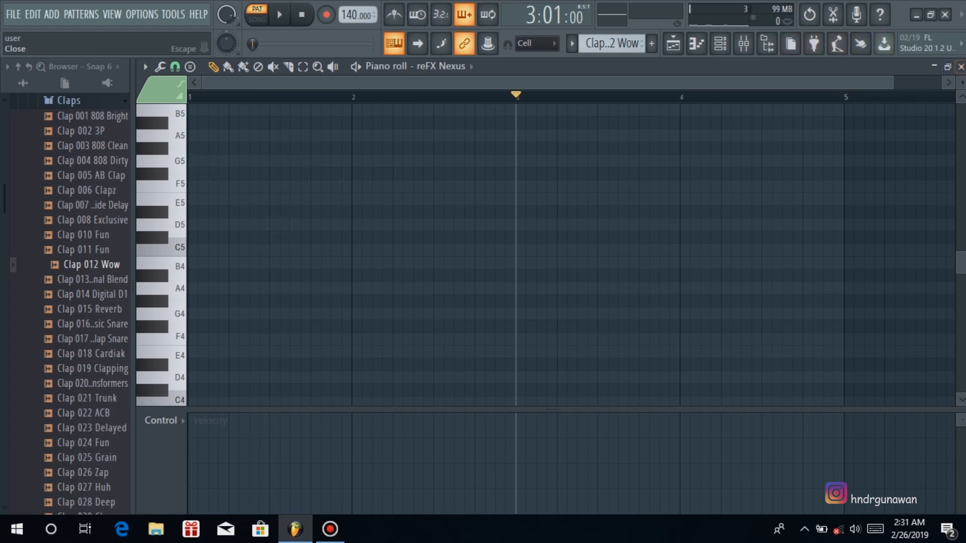
left_click(961, 67)
Check the reFX Nexus pattern, switch to the reFX Nexus #2 pattern and open the reFX Nexus #2 channel's plugin.
left_click(594, 48)
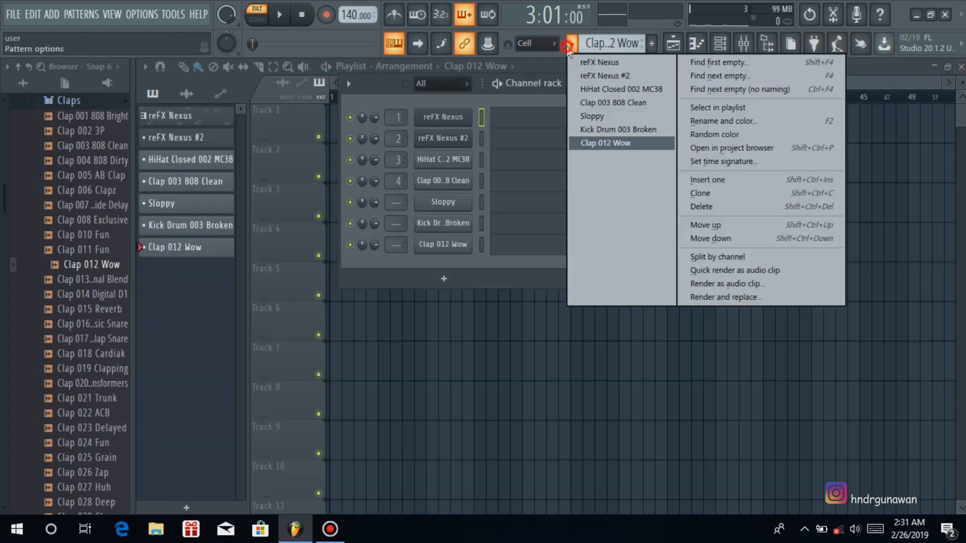
left_click(586, 64)
left_click(578, 46)
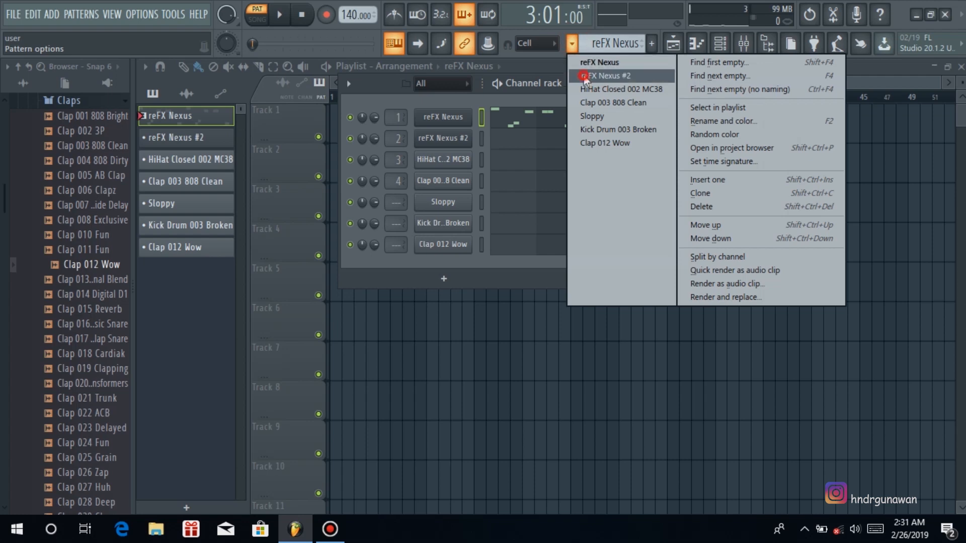
left_click(585, 76)
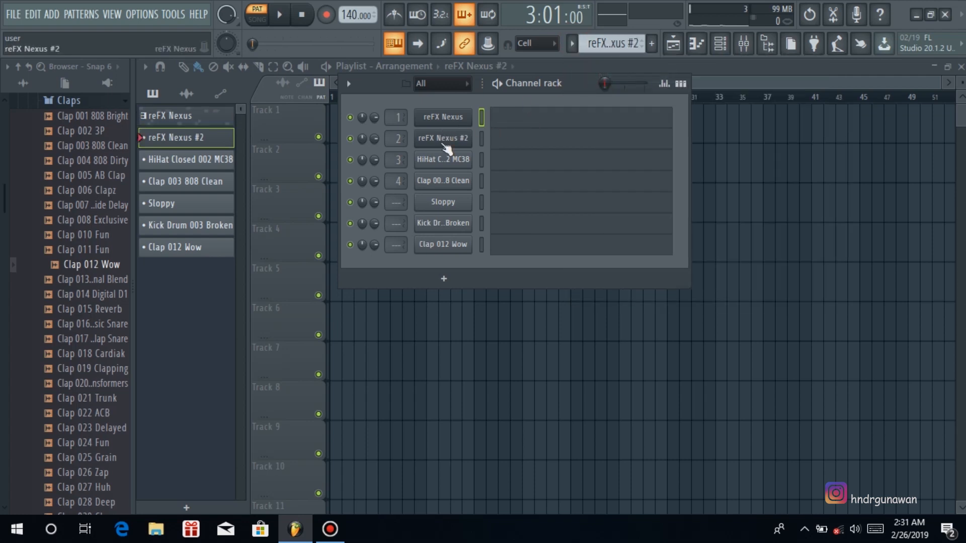
left_click(451, 139)
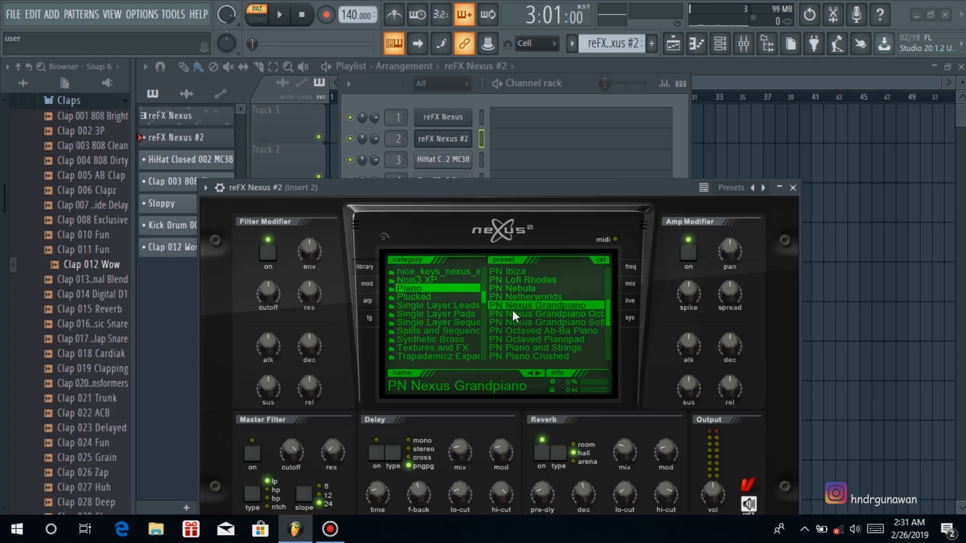
Close the reFX Nexus #2 plugin and open that channel's piano roll.
left_click(794, 188)
right_click(452, 141)
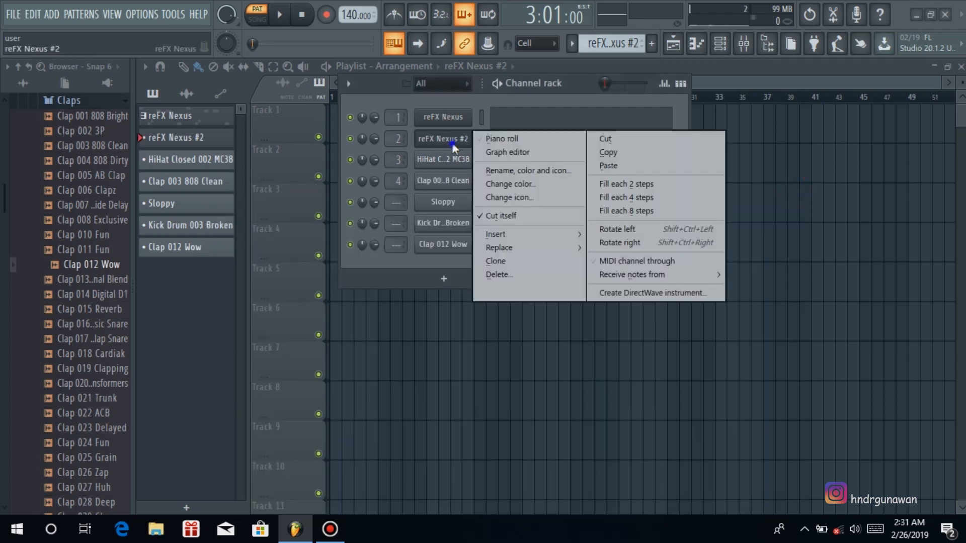
left_click(487, 141)
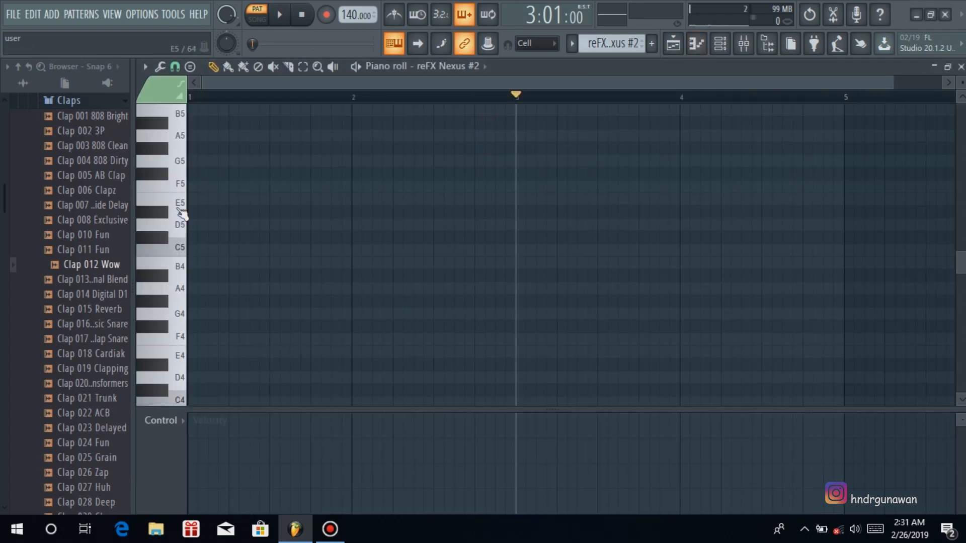
Audition keys around G5, place a one-step G5 note at the start of bar 1 and play it back.
scroll(176, 217, "up", 2)
left_click(180, 174)
left_click_drag(178, 173, 172, 286)
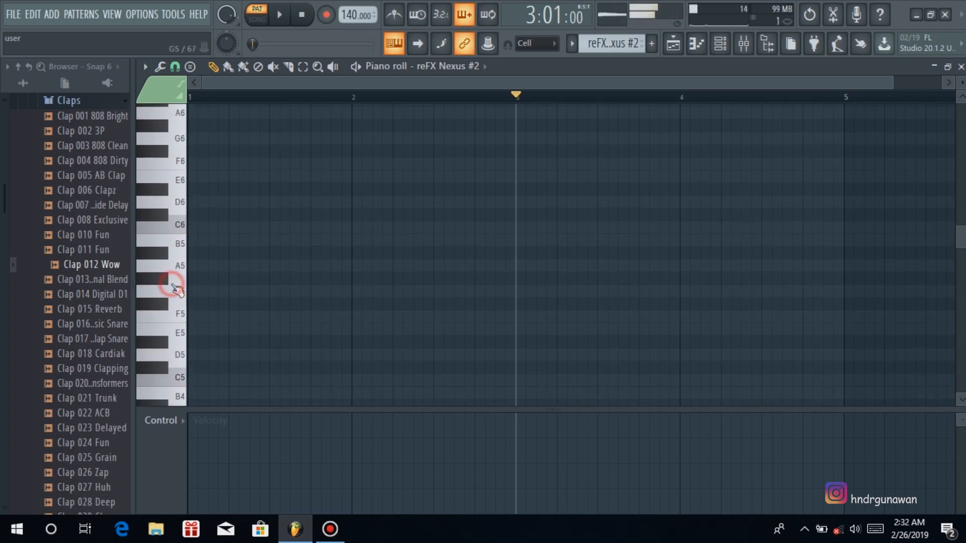
left_click(173, 286)
left_click(172, 285)
left_click(173, 286)
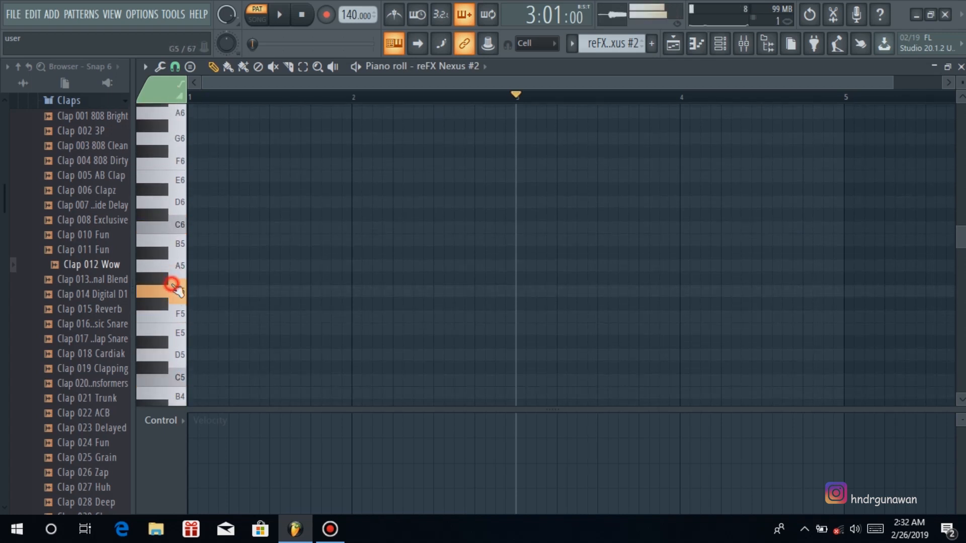
left_click(200, 293)
left_click_drag(214, 293, 202, 293)
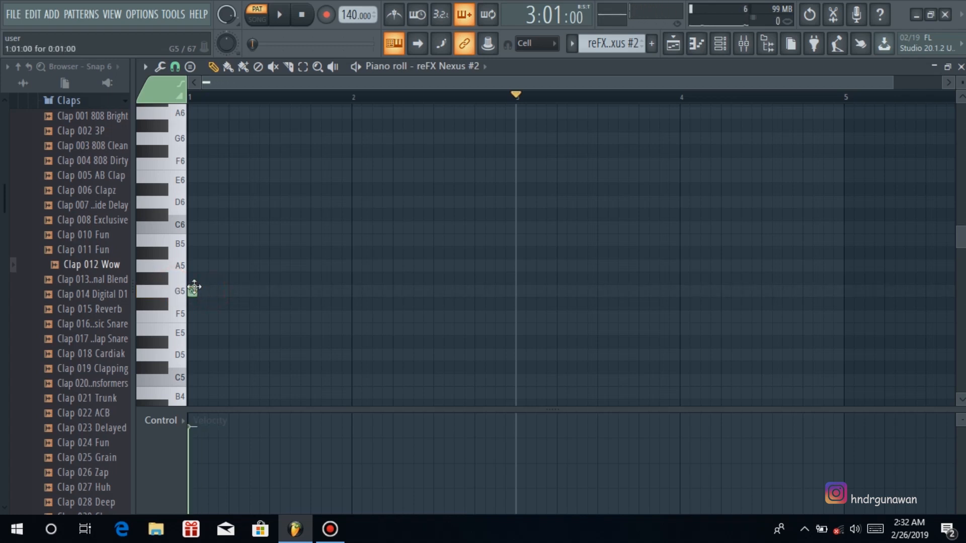
left_click(302, 15)
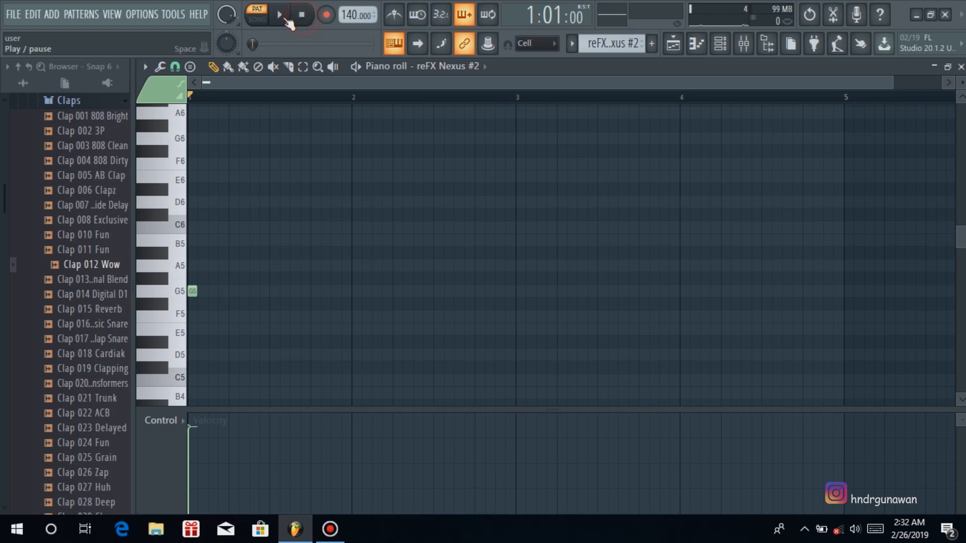
left_click(282, 15)
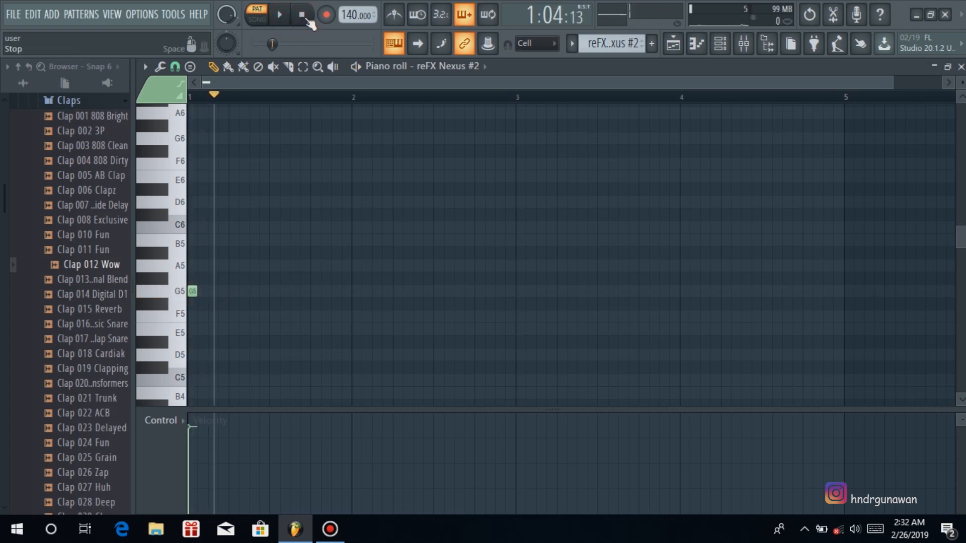
left_click(302, 15)
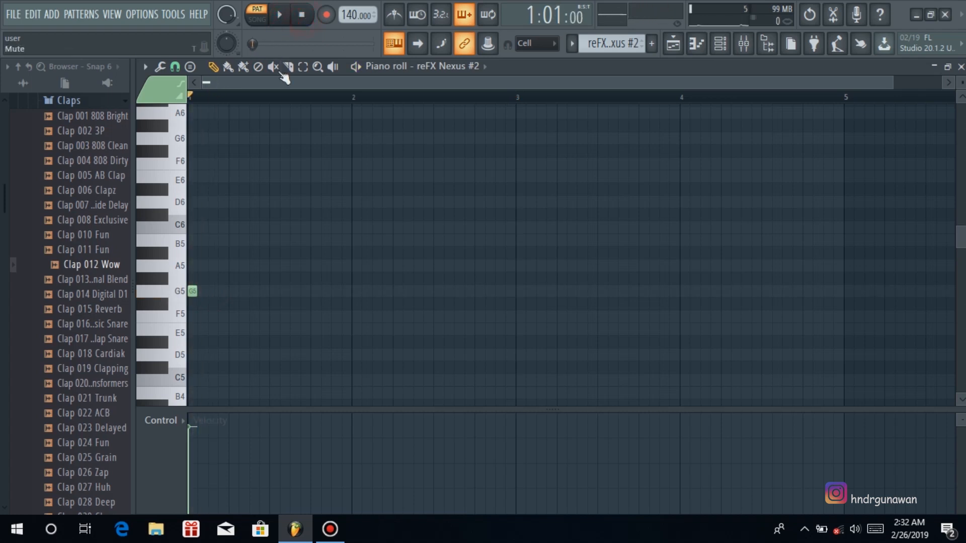
Add C# and D notes at steps 5 and 7 of bar 1 and raise the three notes an octave to G6, C#7 and D7.
left_click(233, 215)
left_click(251, 202)
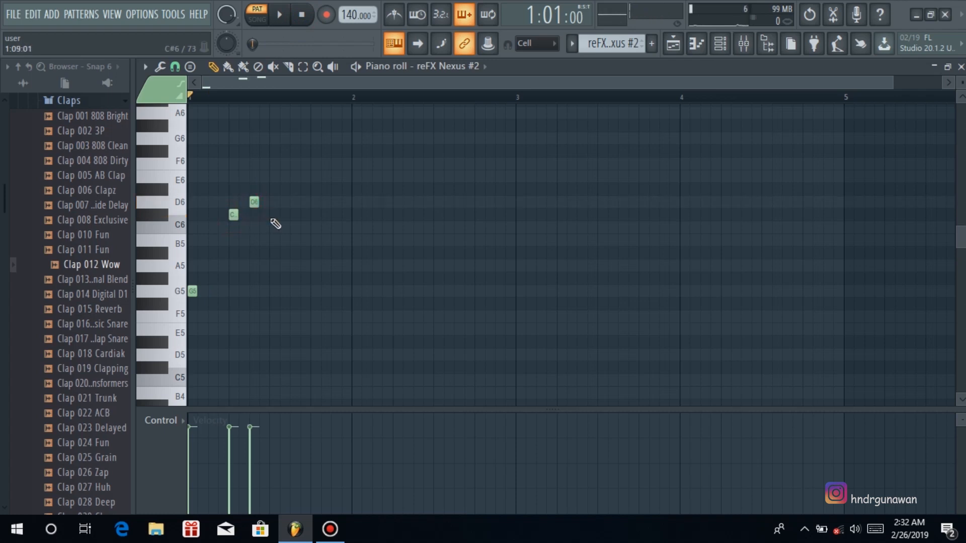
scroll(243, 292, "up", 2)
left_click_drag(192, 329, 187, 178)
scroll(209, 268, "up", 2)
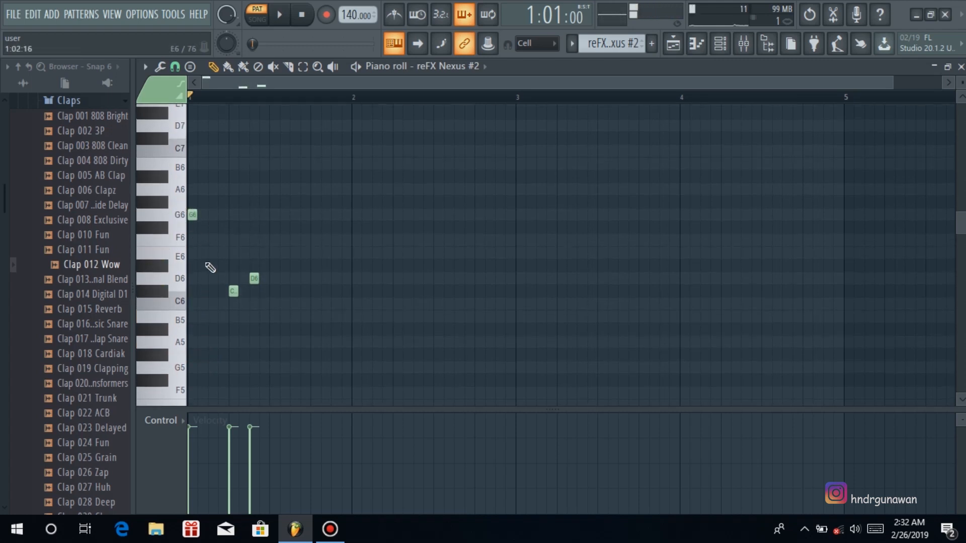
left_click_drag(233, 291, 232, 134)
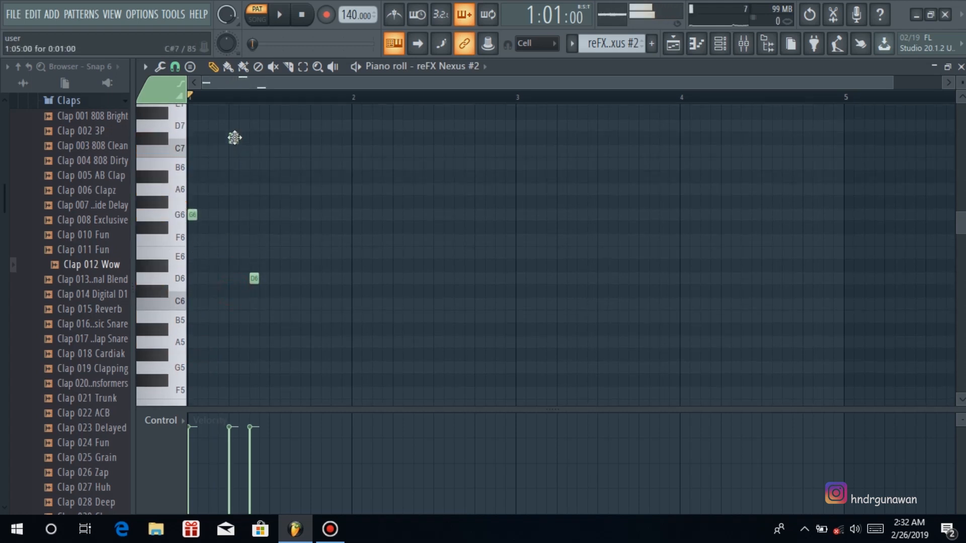
left_click_drag(255, 279, 254, 126)
Add a one-step C#7 note at step 9 of bar 1 and play the melody back.
left_click(275, 138)
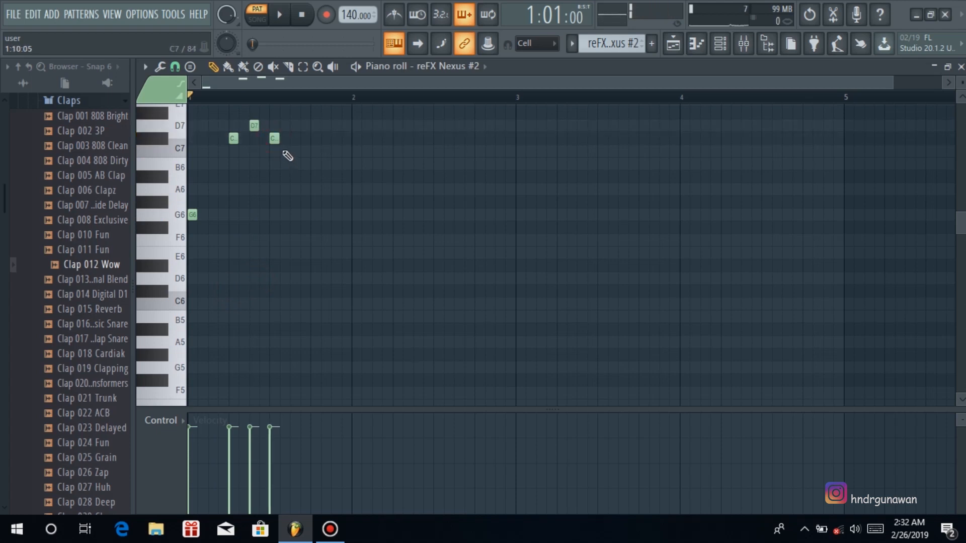
key("space")
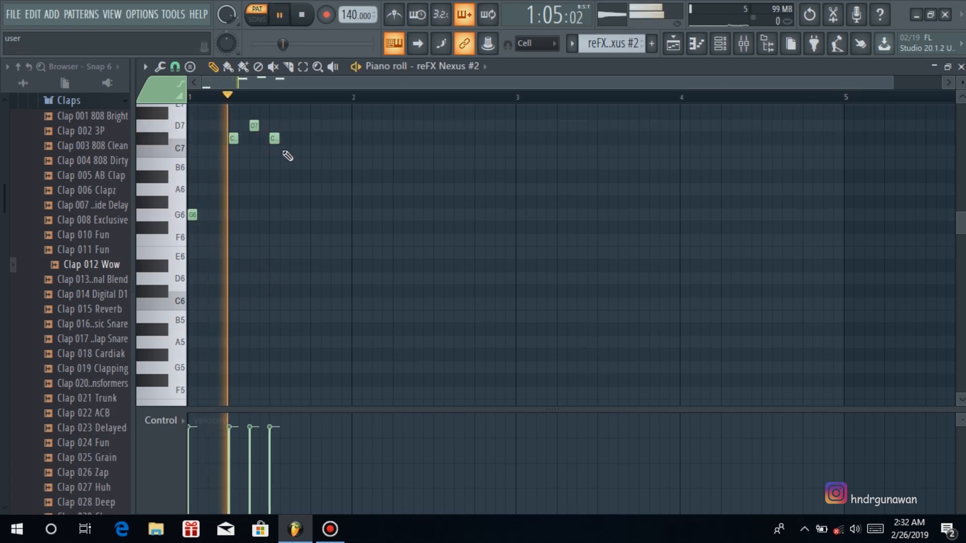
key("space")
Audition F#6, add a two-step F#6 note at step 13 of bar 1 and play the melody back.
scroll(283, 157, "up", 2)
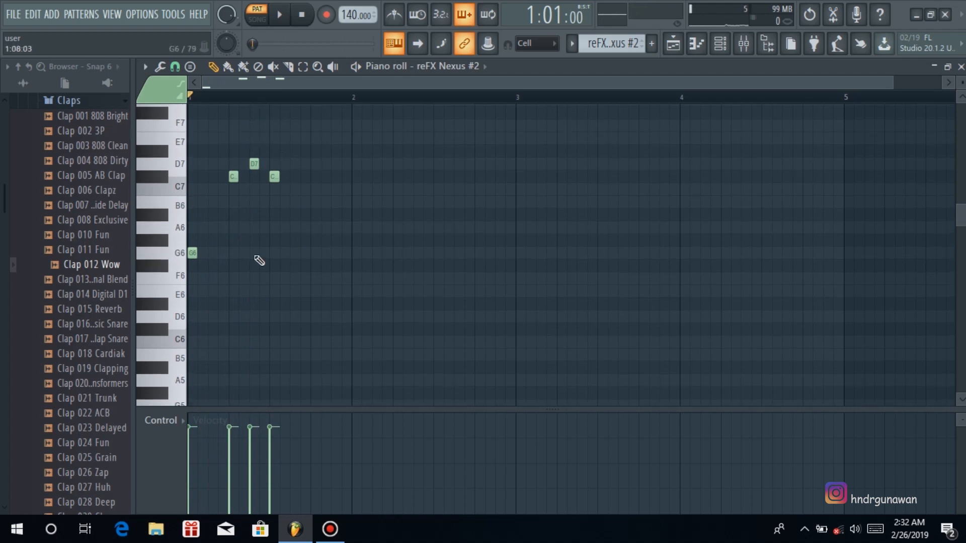
left_click(152, 267)
left_click(318, 267)
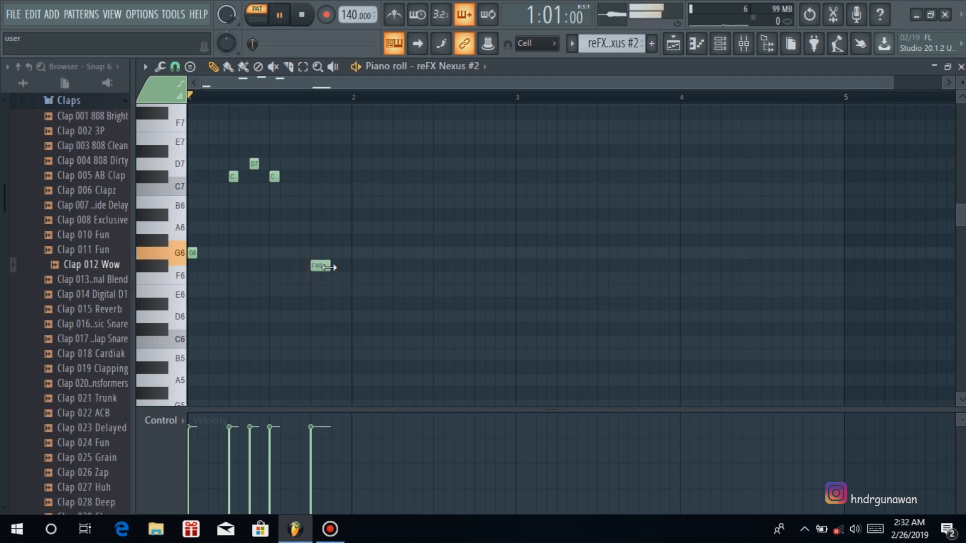
key("space")
key("space")
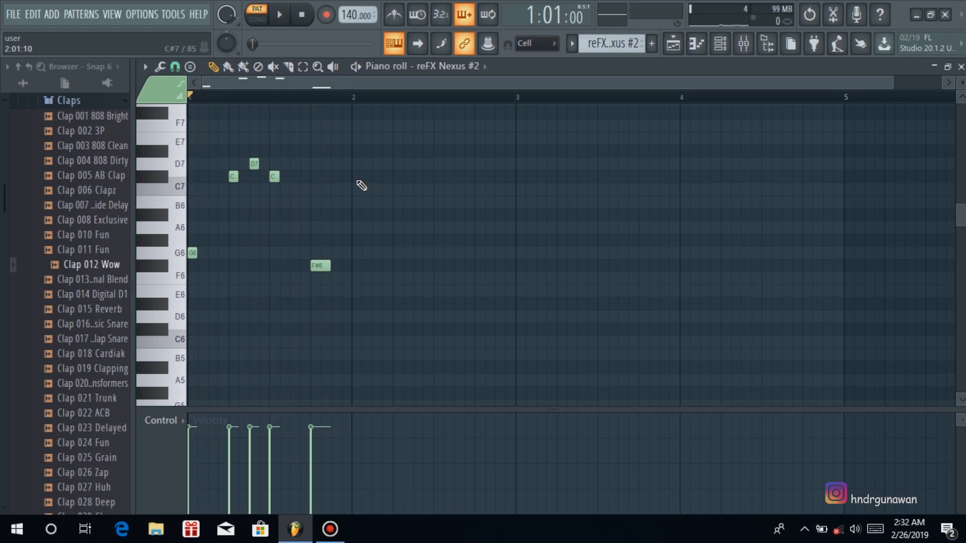
Add one-step C#7, D7 and C#7 notes at steps 1, 3 and 5 of bar 2 and listen to the melody.
left_click(272, 176)
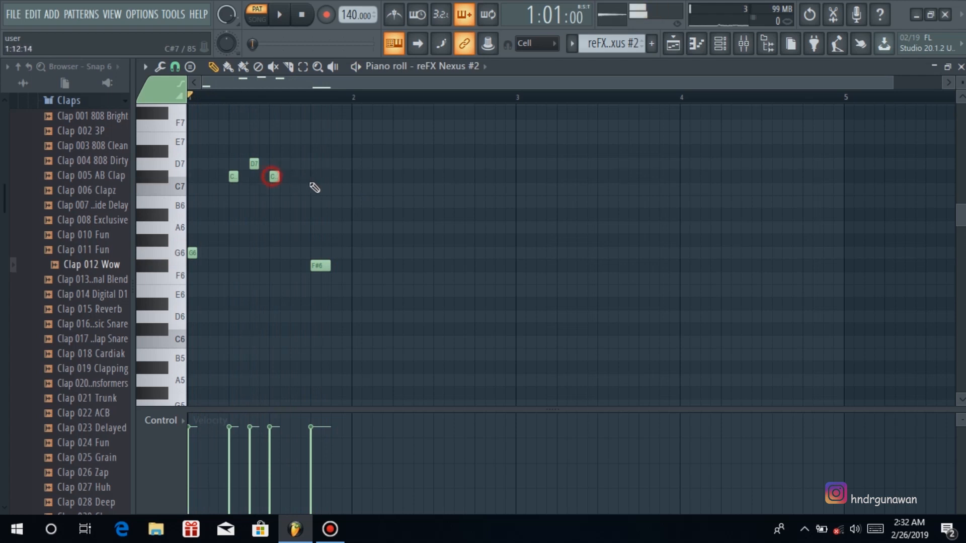
left_click(356, 176)
left_click(377, 163)
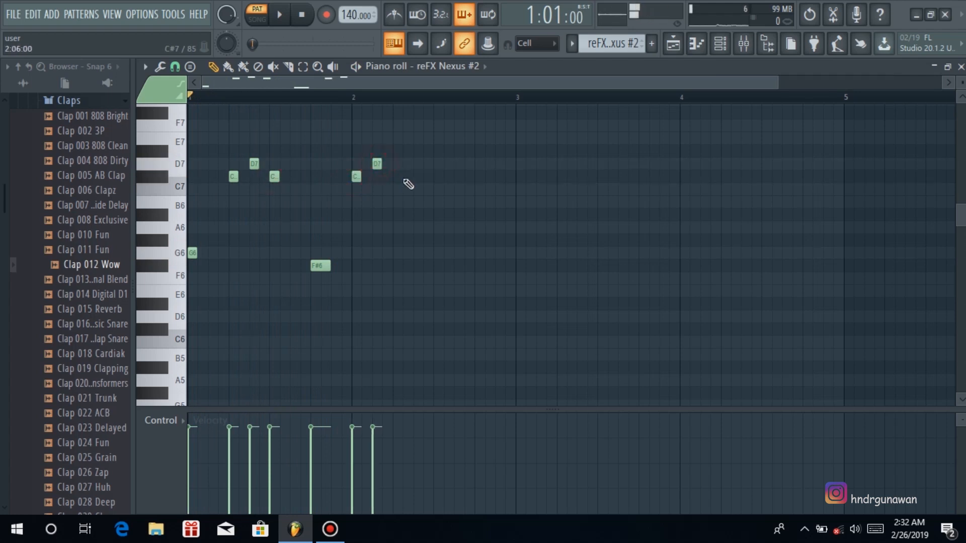
left_click(397, 176)
key("space")
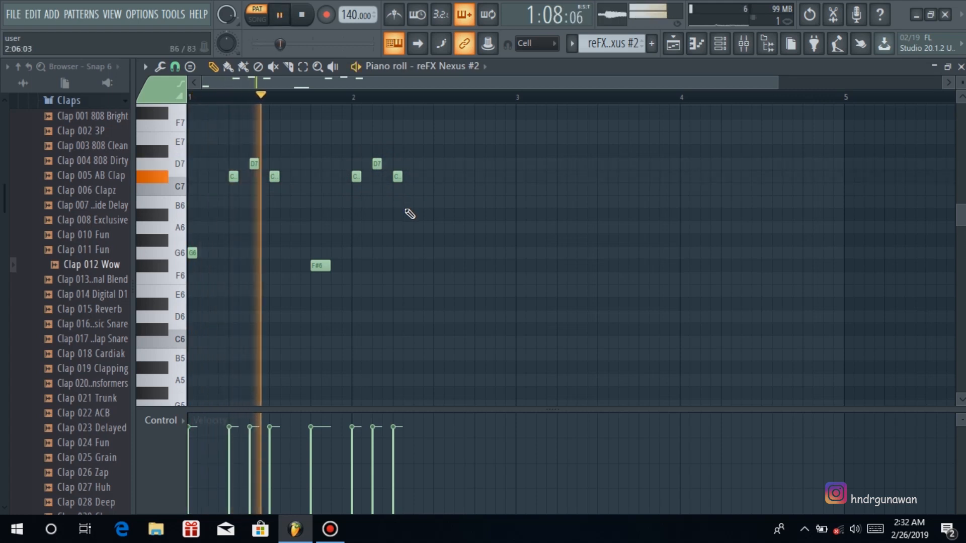
key("space")
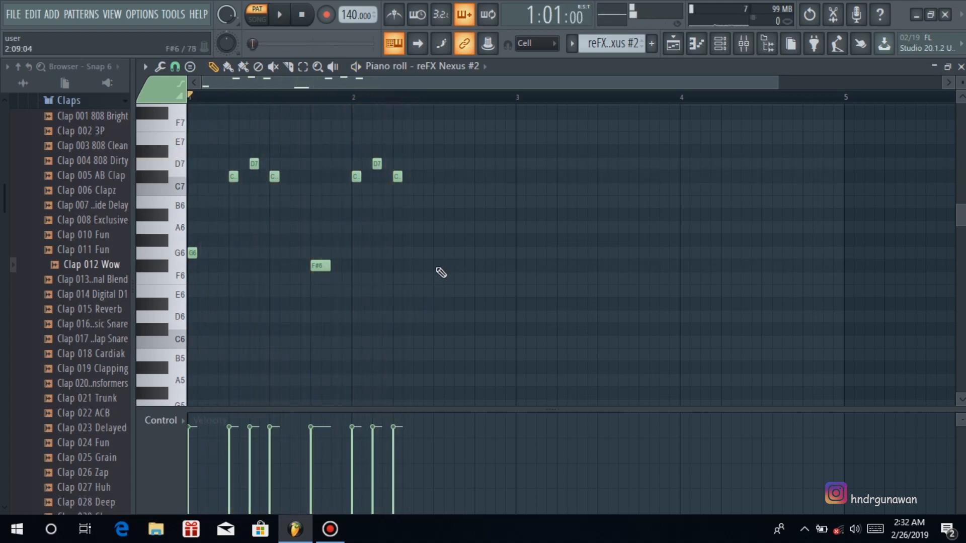
Add descending two-step G6, F#6 and E6 notes at steps 9, 11 and 13 of bar 2 and play the phrase.
left_click(320, 265)
left_click(442, 252)
left_click(461, 265)
left_click(480, 291)
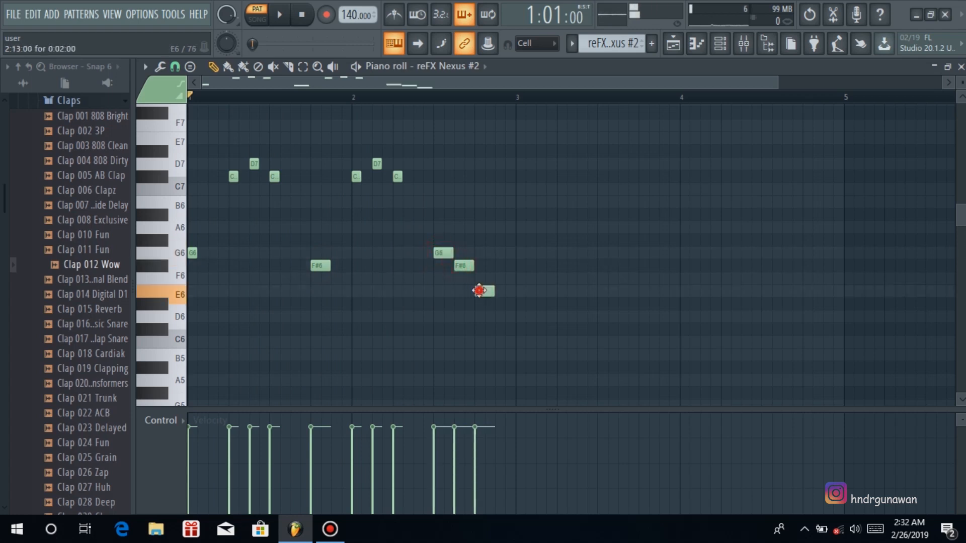
key("space")
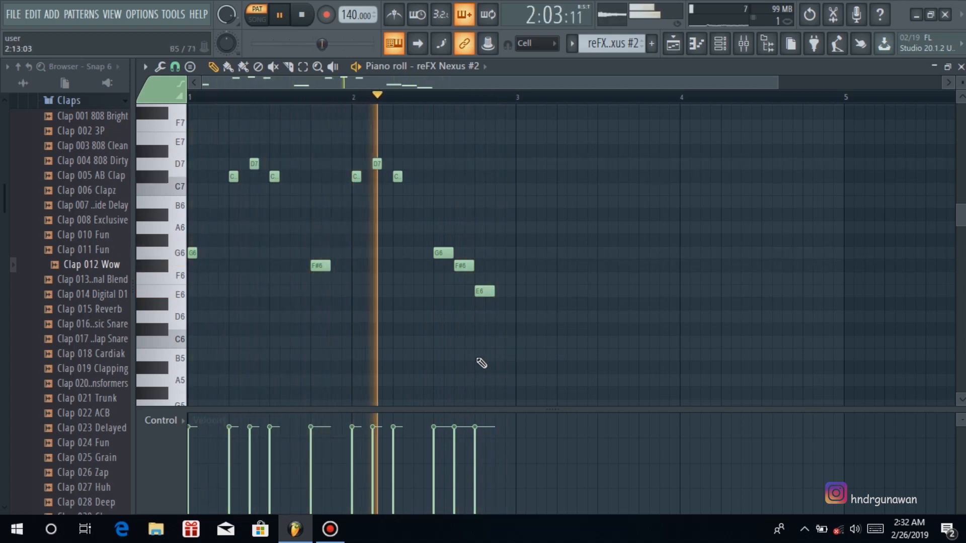
key("space")
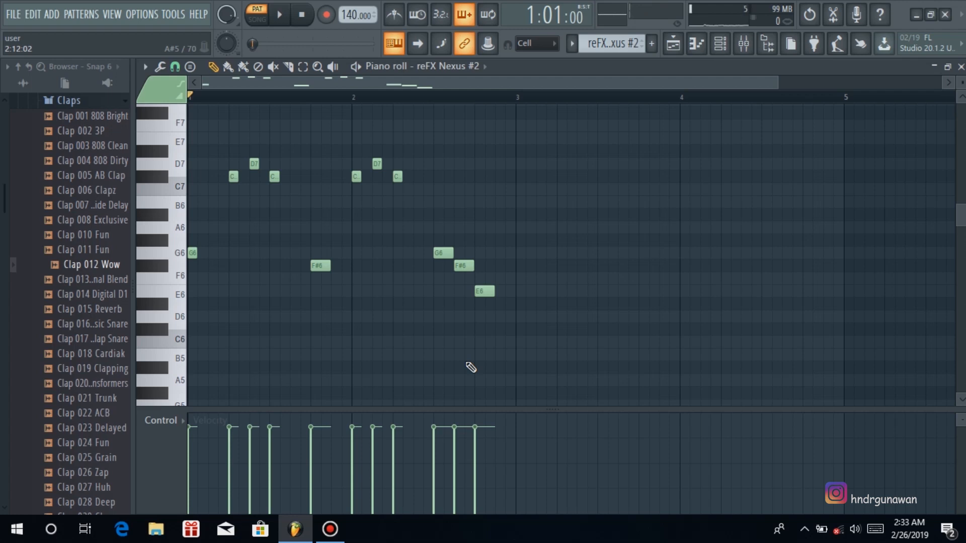
Duplicate the whole two-bar melody into bars 3 and 4, play the copy and deselect the notes.
key("ctrl+a")
key("ctrl+b")
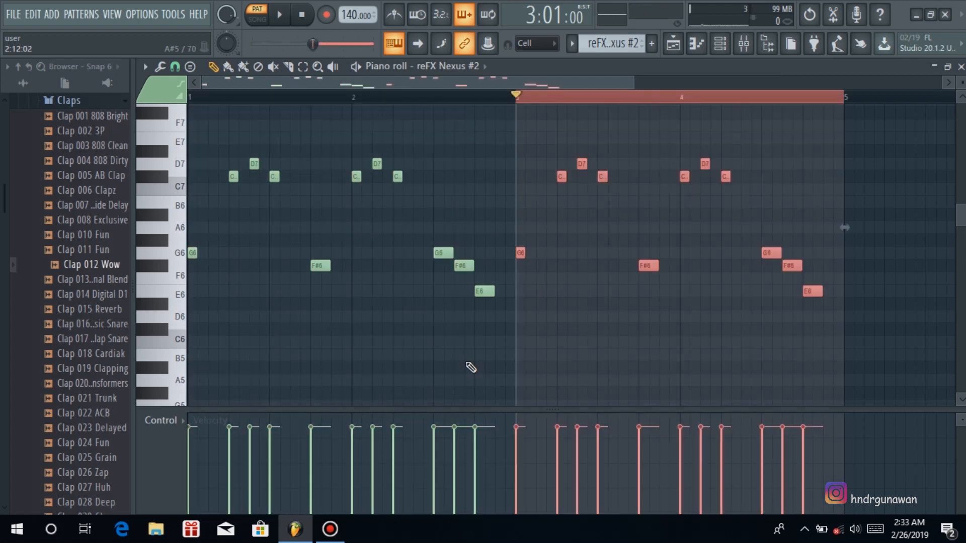
key("space")
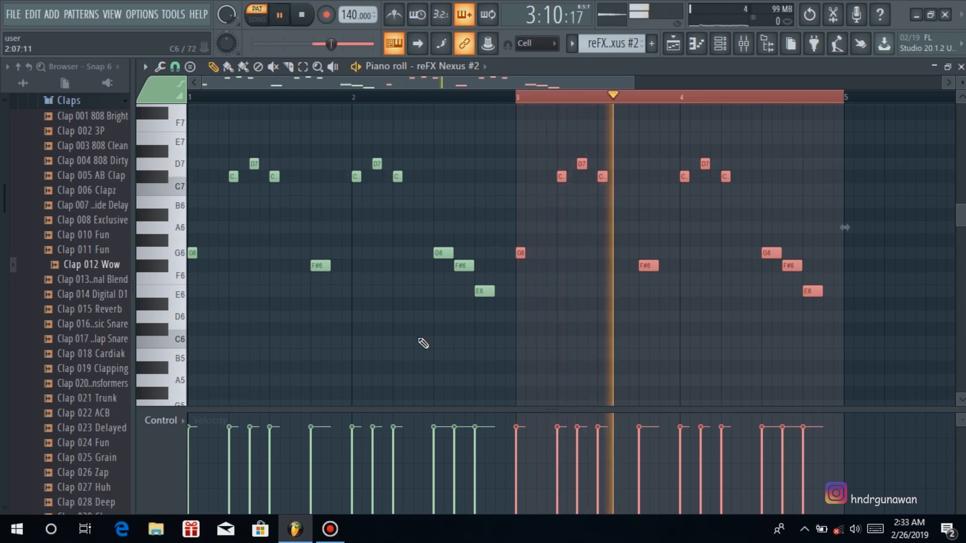
key("ctrl+d")
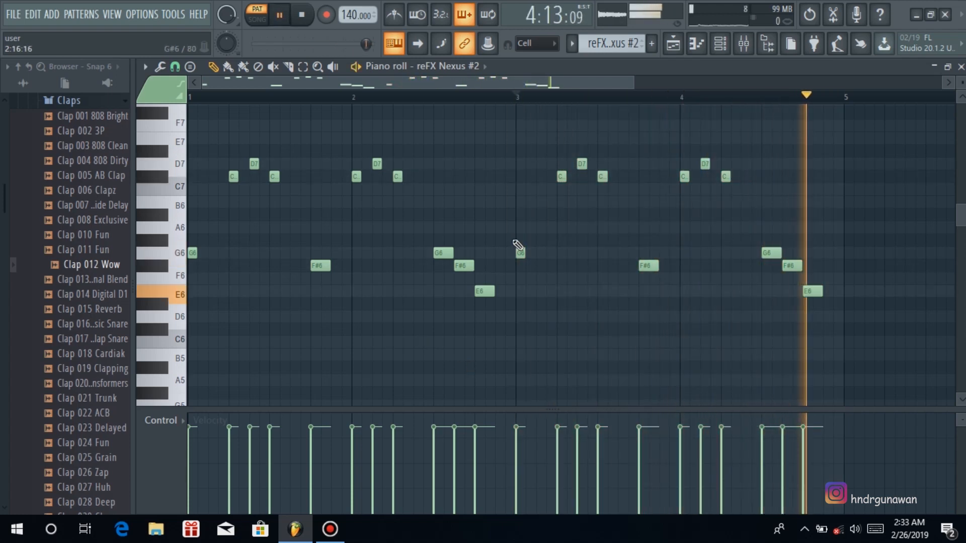
key("space")
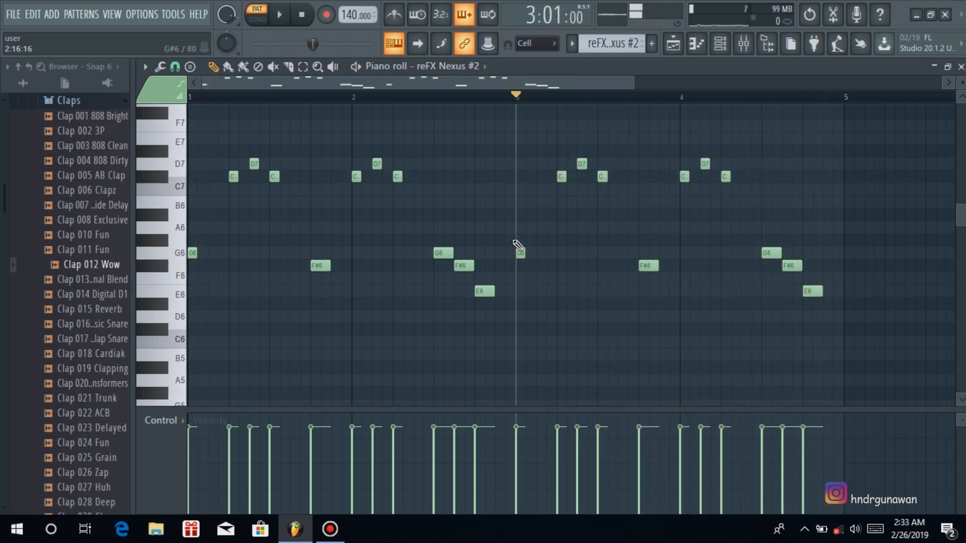
Close the piano roll and switch to the HiHat Closed 002 MC38 pattern.
left_click(959, 71)
scroll(582, 45, "up", 1)
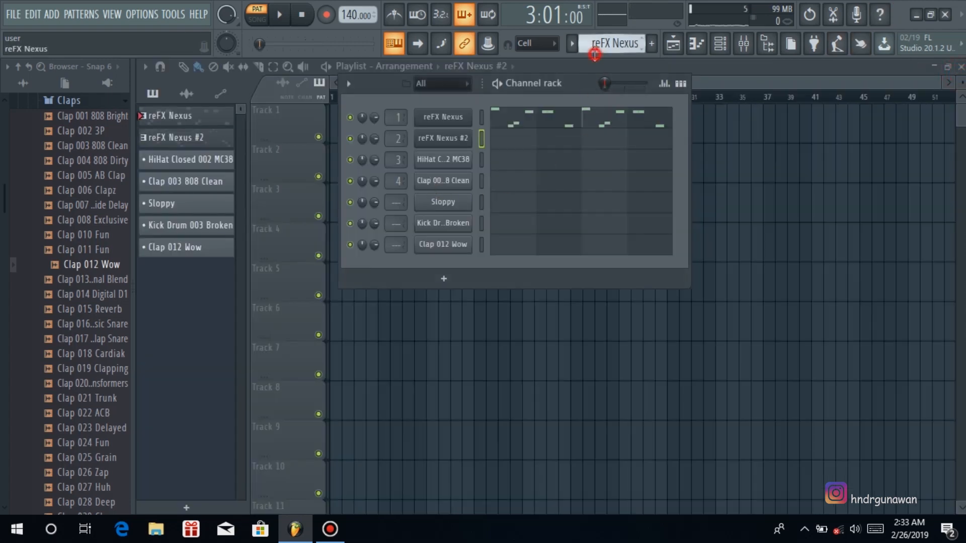
left_click(583, 44)
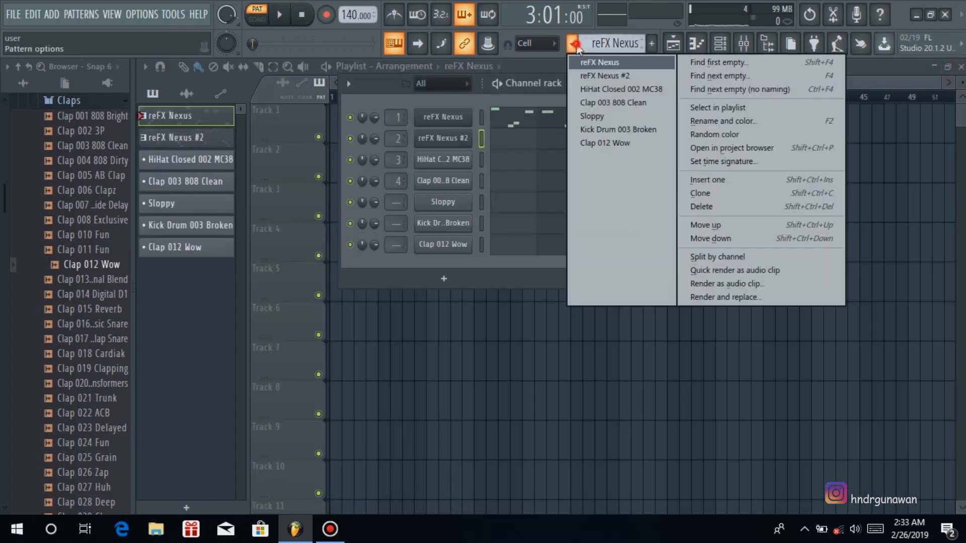
left_click(599, 91)
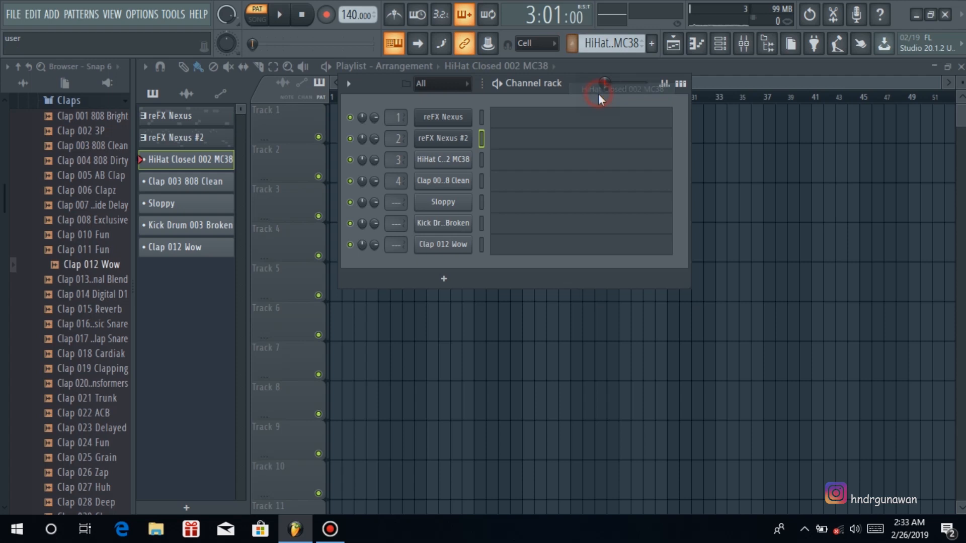
Open the HiHat Closed 002 MC38 channel's settings, preview its sample and close the settings.
left_click(460, 164)
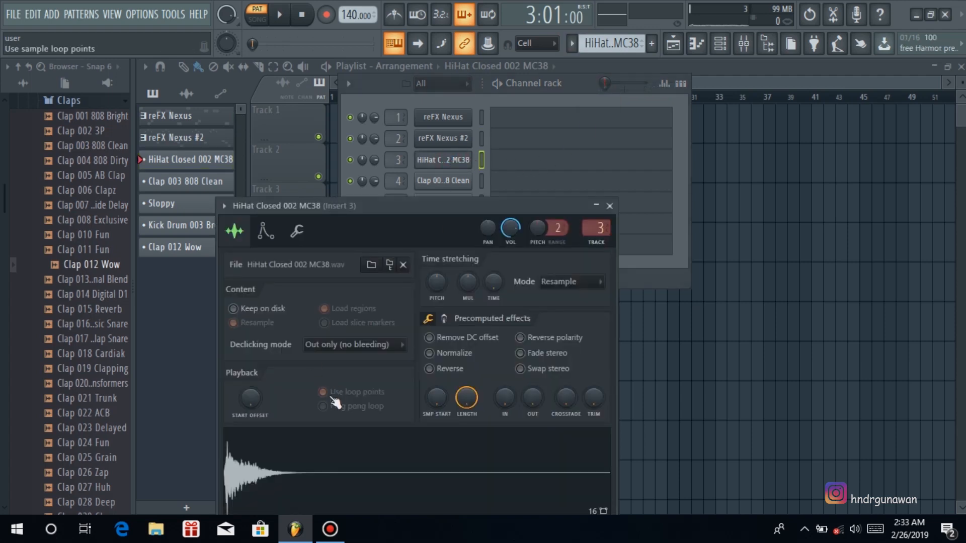
left_click(241, 482)
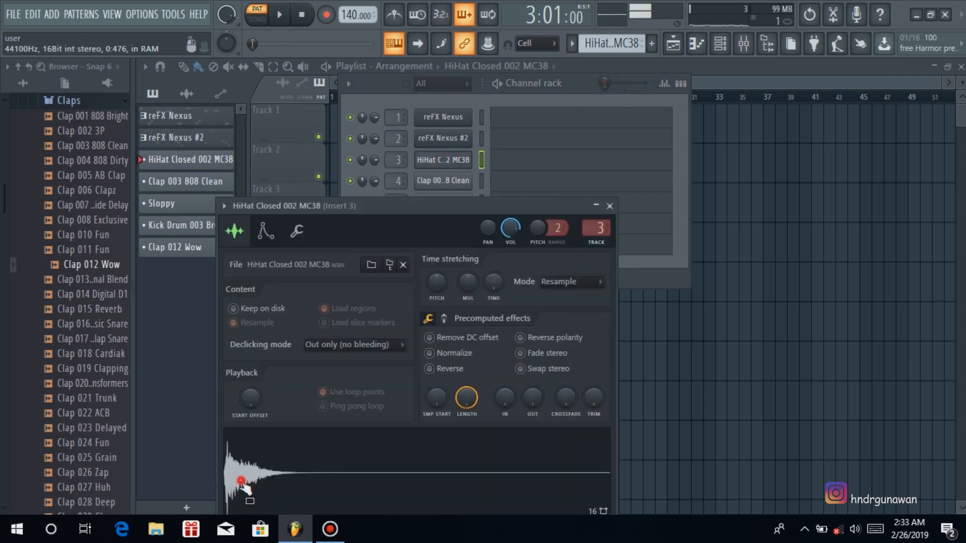
right_click(242, 482)
left_click(407, 487)
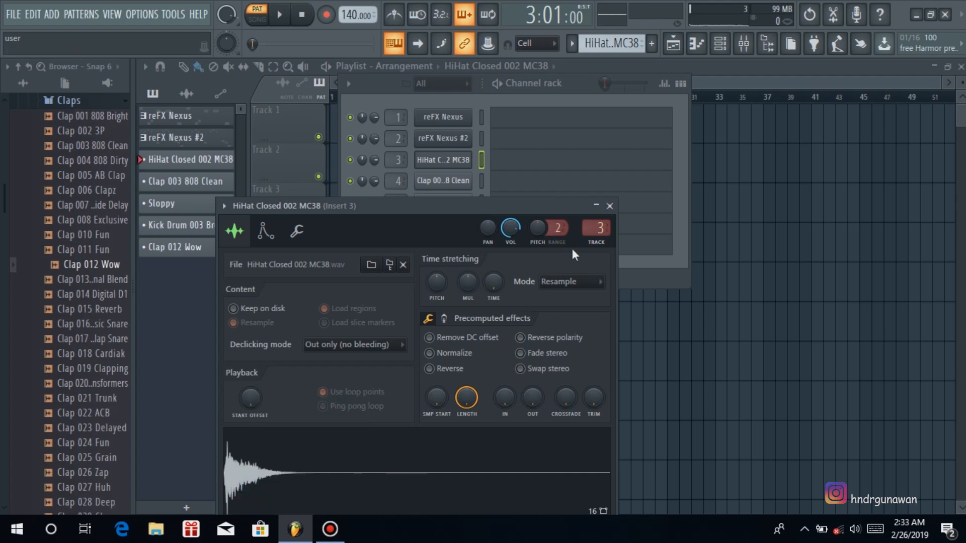
left_click(609, 206)
Open the HiHat Closed 002 MC38 channel's piano roll around C5.
right_click(443, 159)
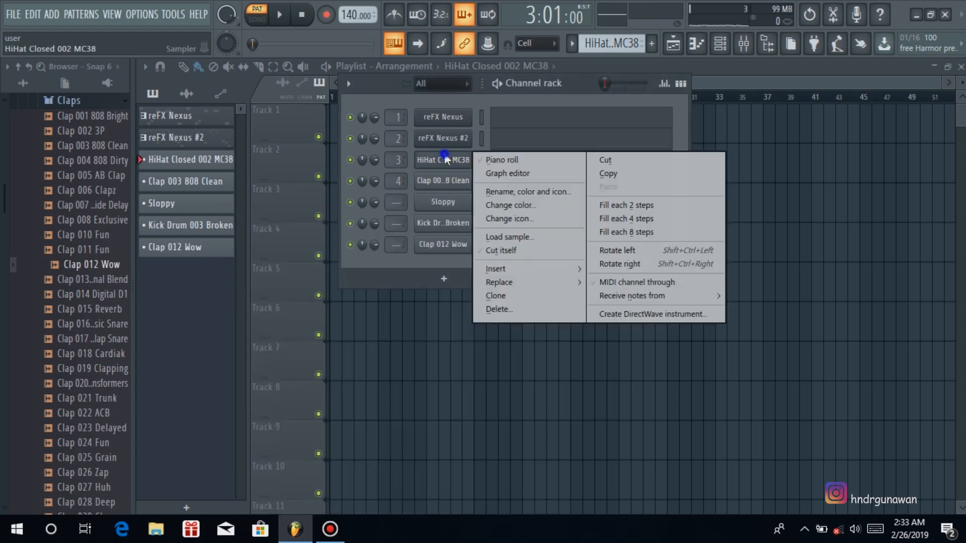
left_click(480, 157)
scroll(205, 352, "down", 5)
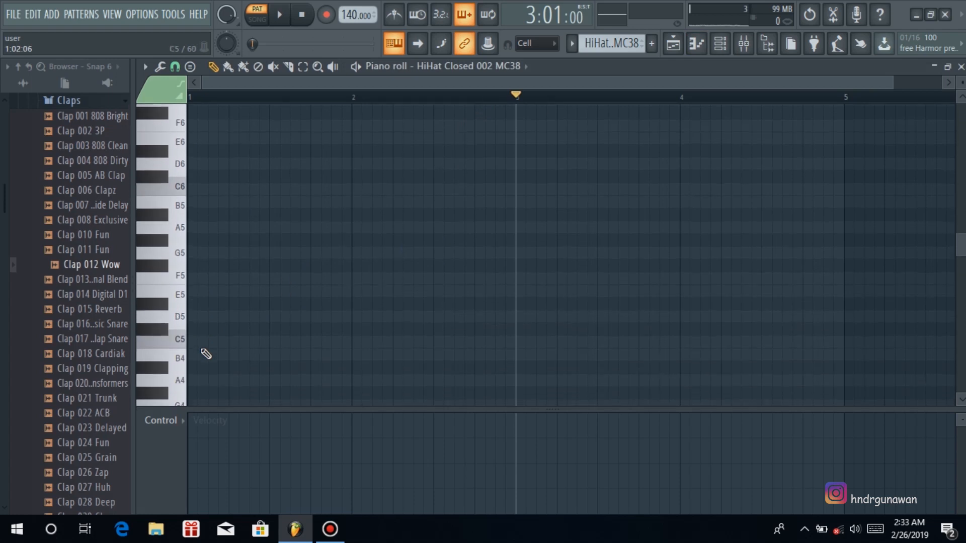
Add four two-step hi-hat notes from the start of bar 1, pitched C5, C5, C#5 and C5, and play them back.
left_click(180, 340)
left_click(192, 345)
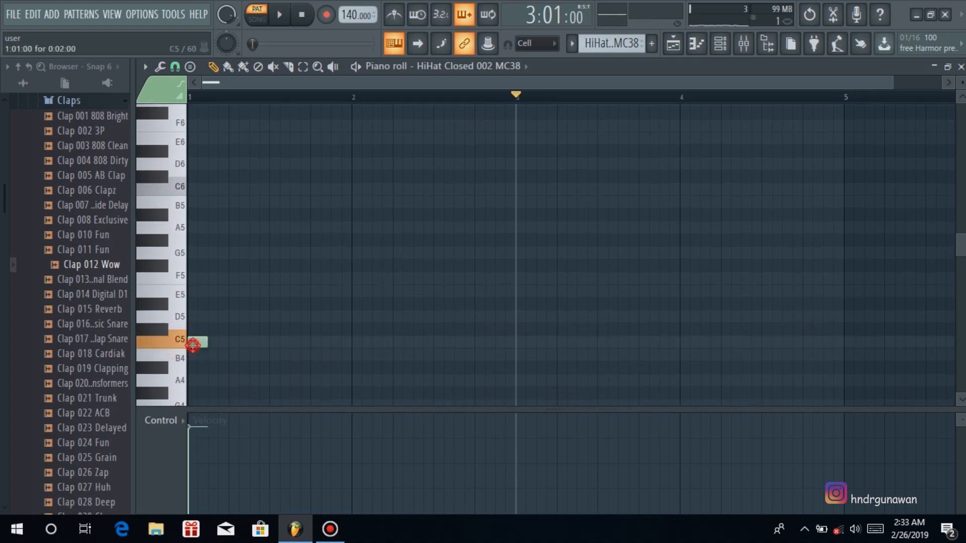
left_click(218, 342)
left_click(239, 330)
left_click(258, 343)
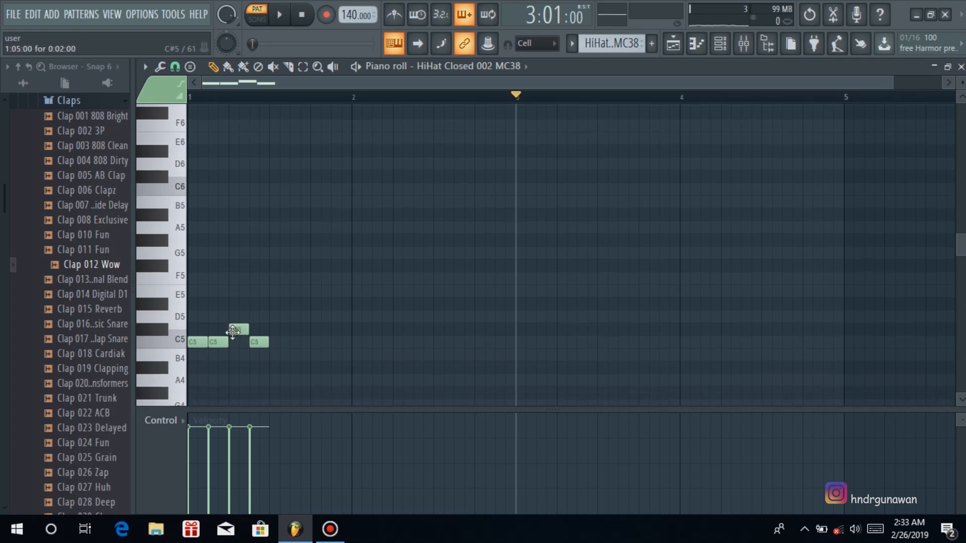
left_click(190, 94)
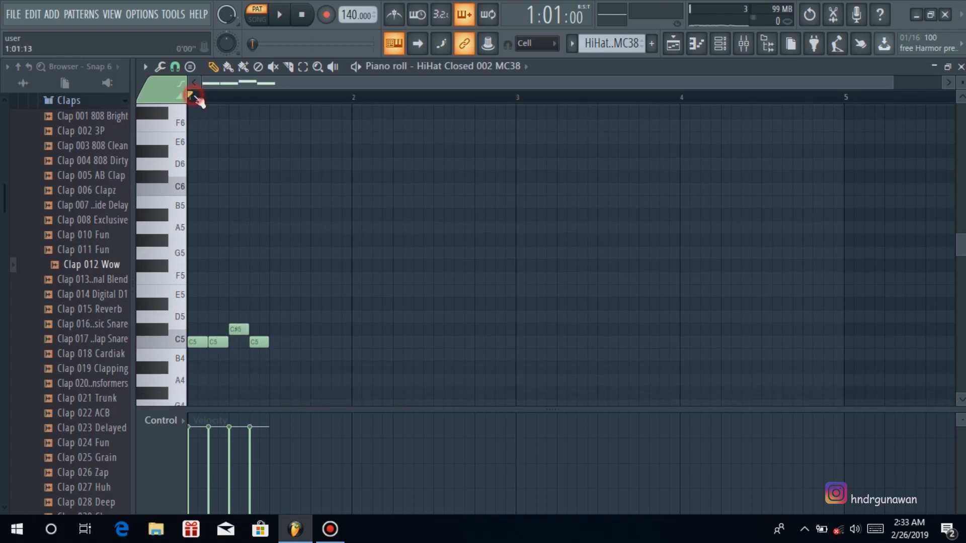
key("space")
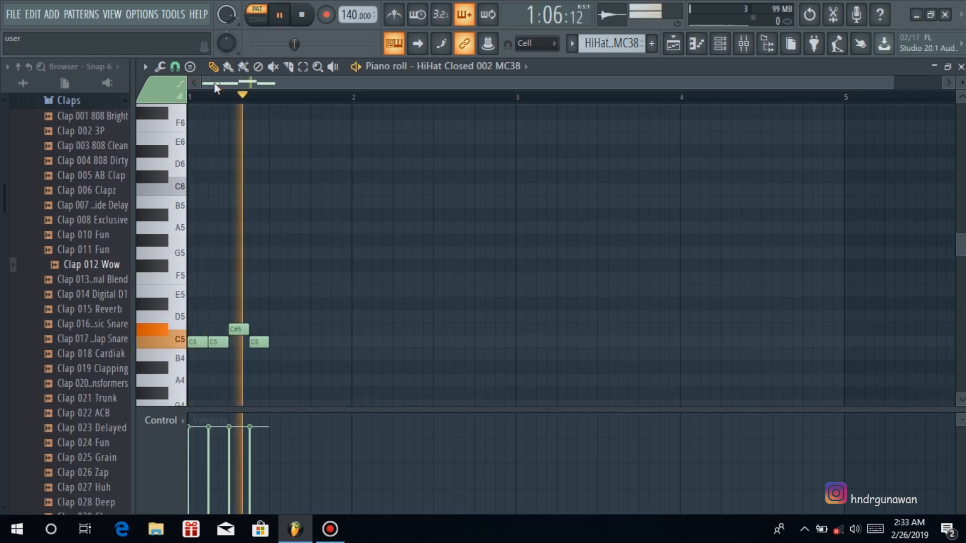
key("space")
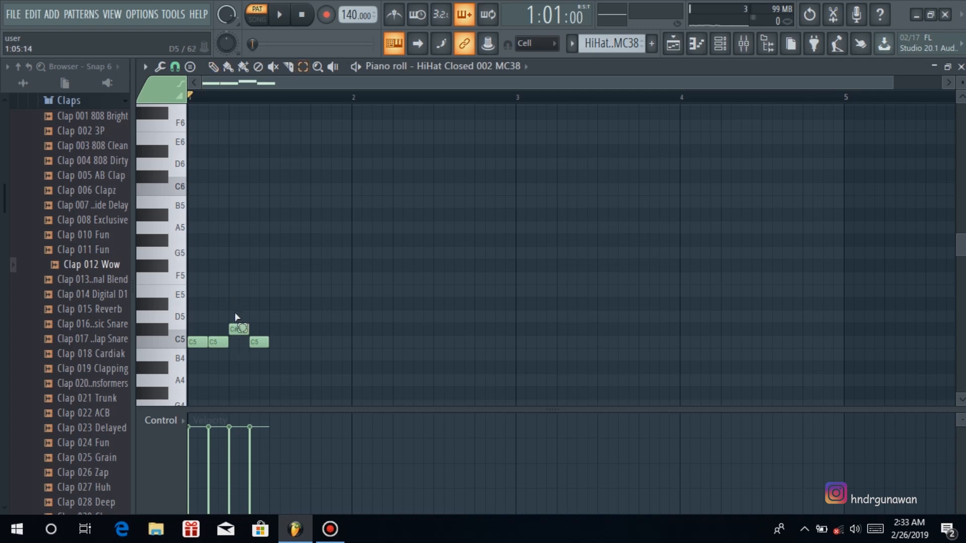
Chop the C#5 note into four short hits with the chopper's default pattern and play the result.
left_click_drag(235, 316, 245, 349)
key("alt+u")
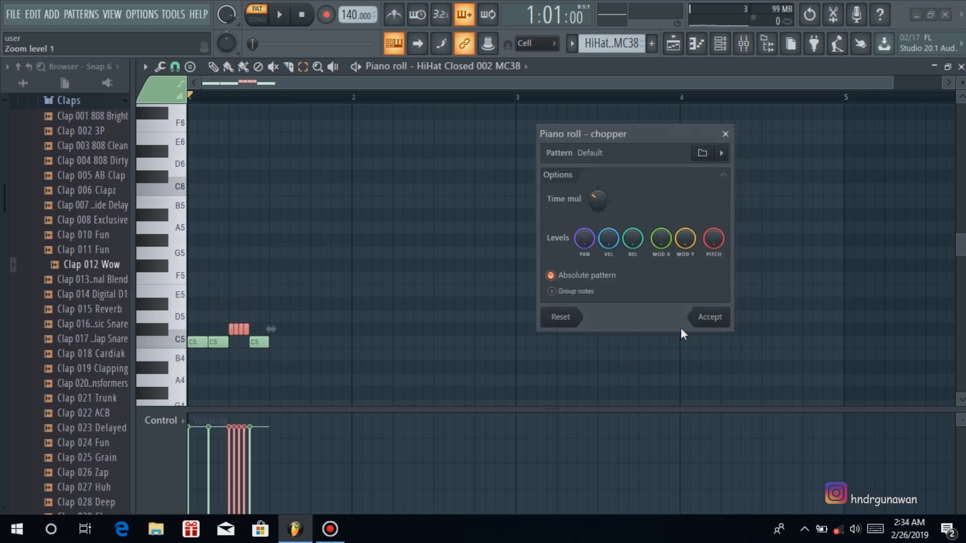
left_click(709, 317)
key("space")
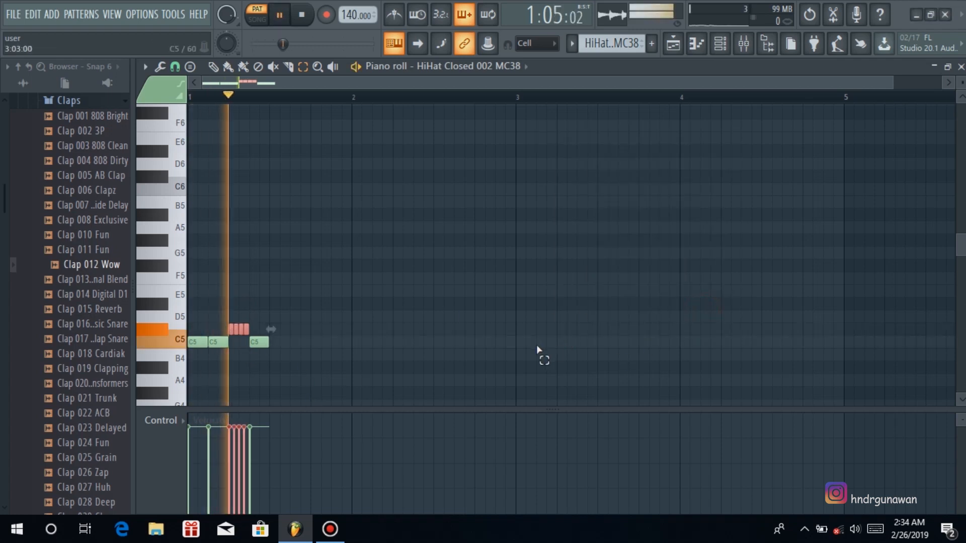
key("space")
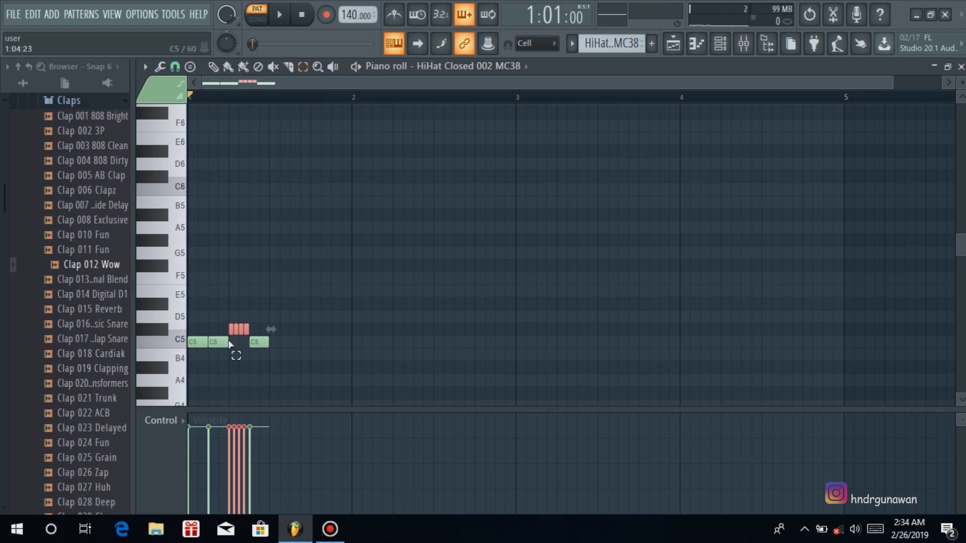
Duplicate the whole bar 1 hi-hat phrase into bars 2, 3 and 4, play the copy and deselect the notes.
key("ctrl+a")
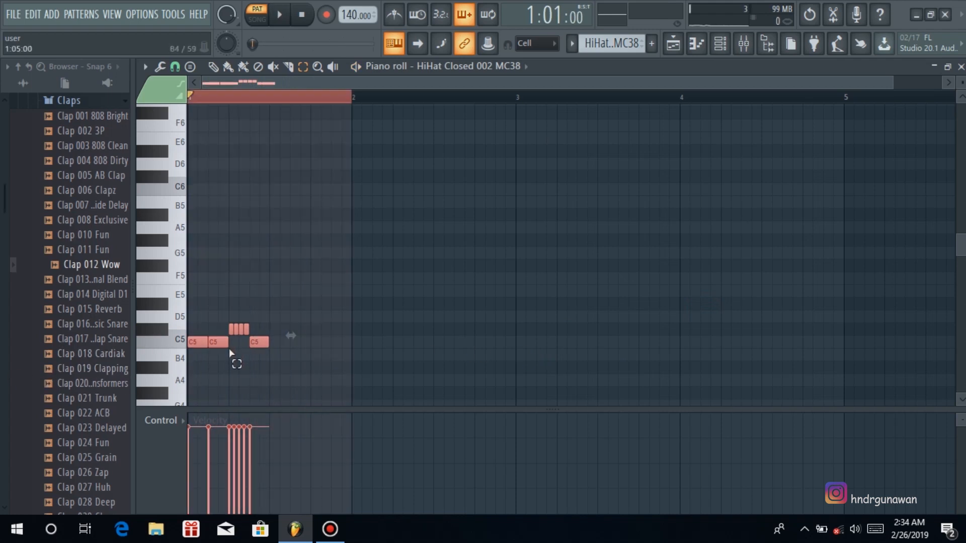
key("ctrl+b")
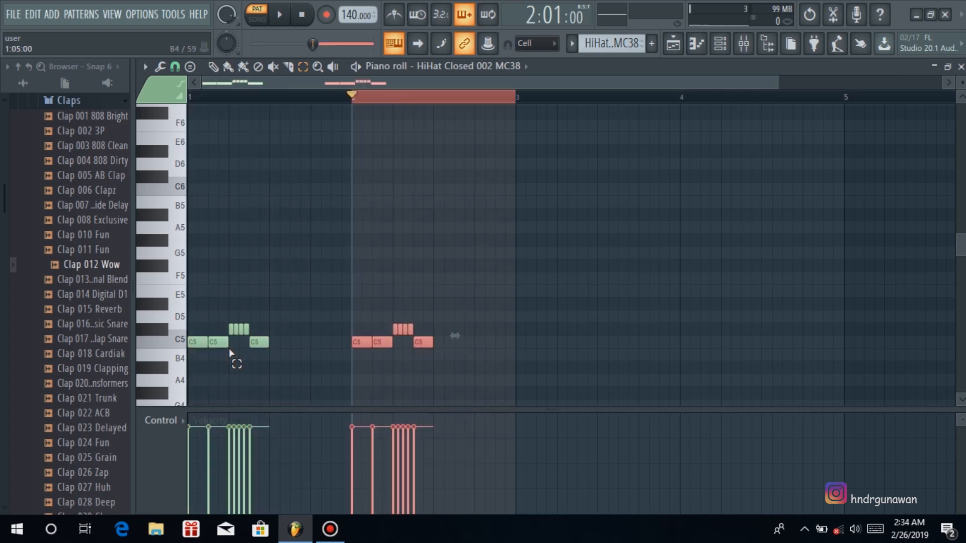
key("ctrl+b")
key("ctrl+b")
key("space")
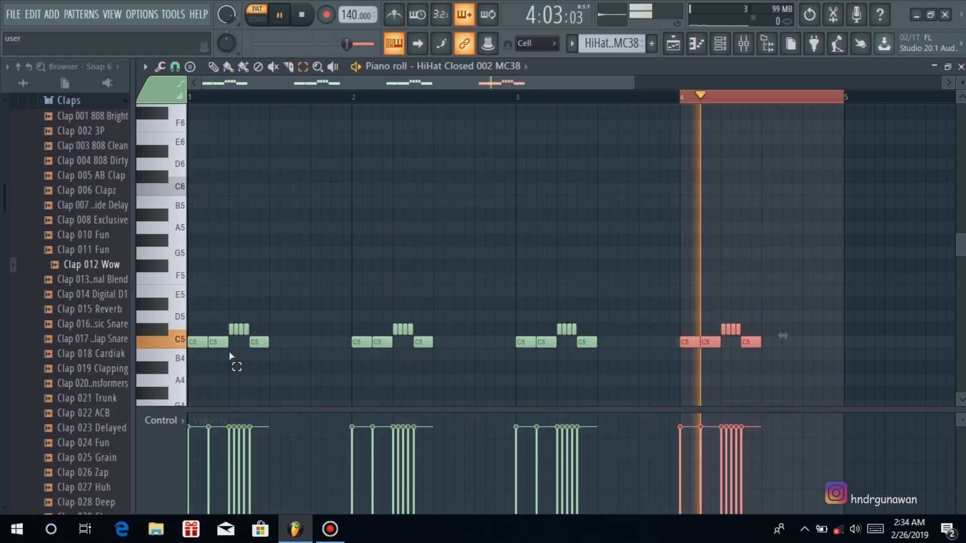
key("ctrl+d")
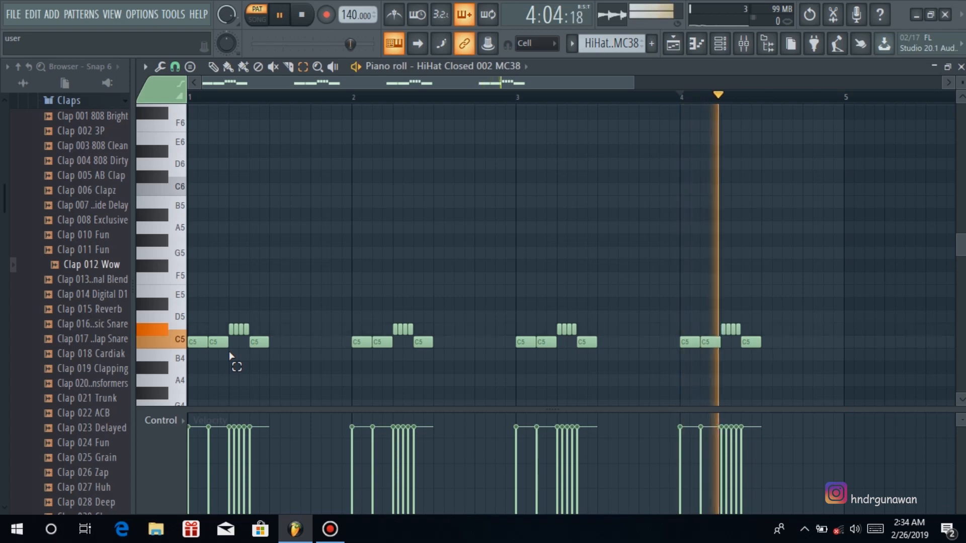
key("space")
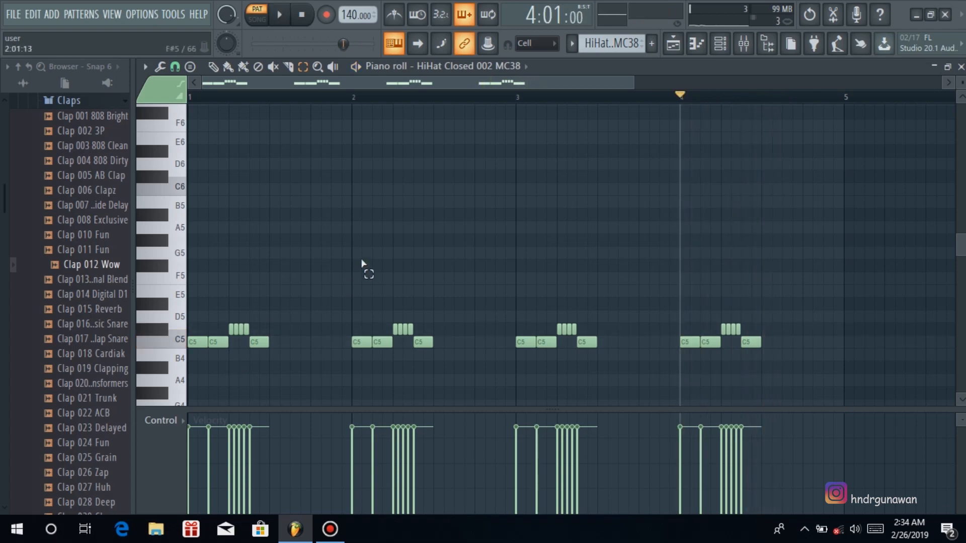
Close the piano roll, switch to the Clap 003 808 Clean pattern and briefly view that channel's settings.
left_click(961, 66)
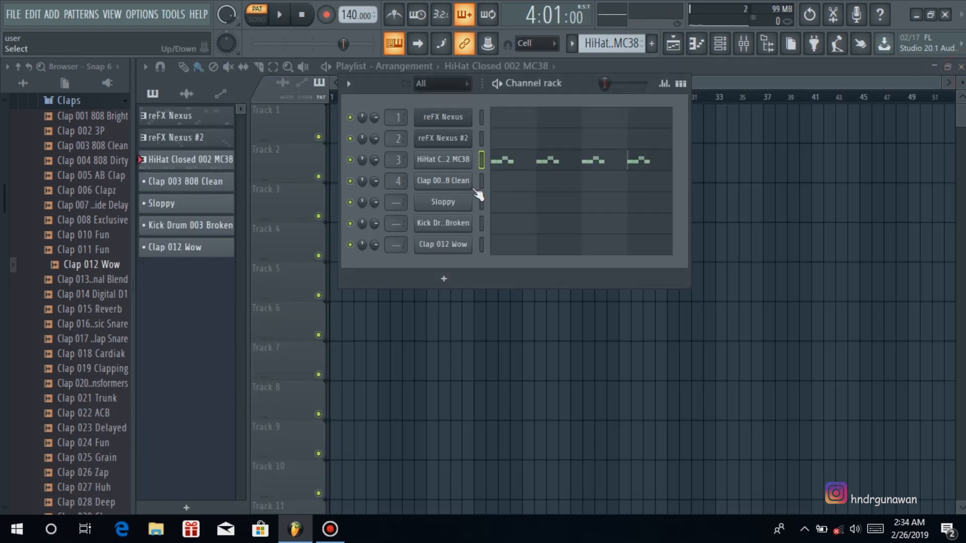
left_click(572, 44)
left_click(603, 104)
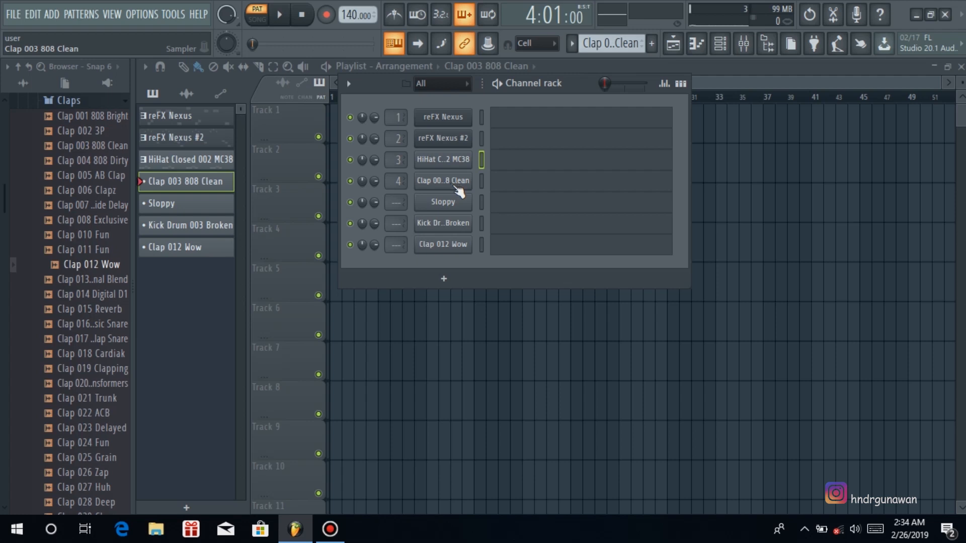
left_click(455, 182)
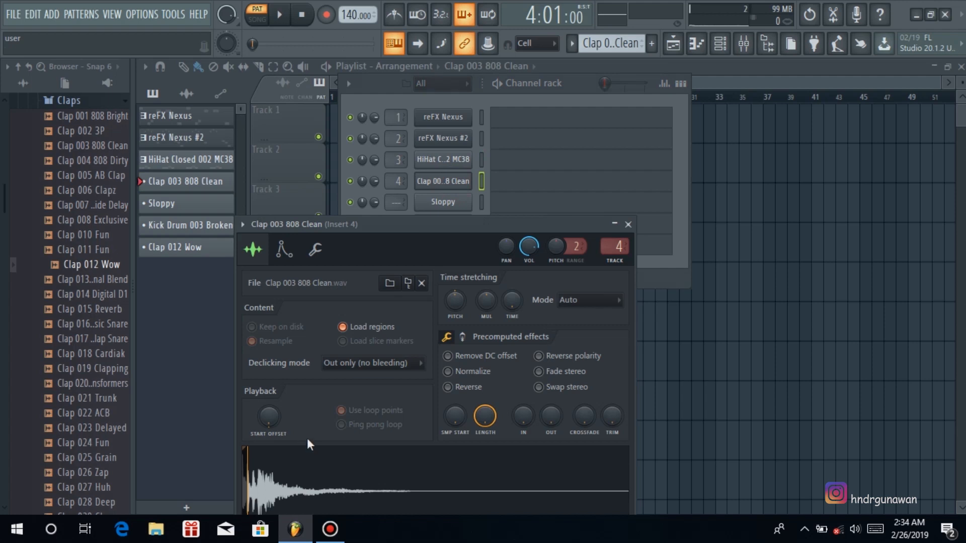
left_click(628, 224)
Switch to the Sloppy pattern and show the Sloppy channel's sample settings.
left_click(571, 44)
left_click(593, 117)
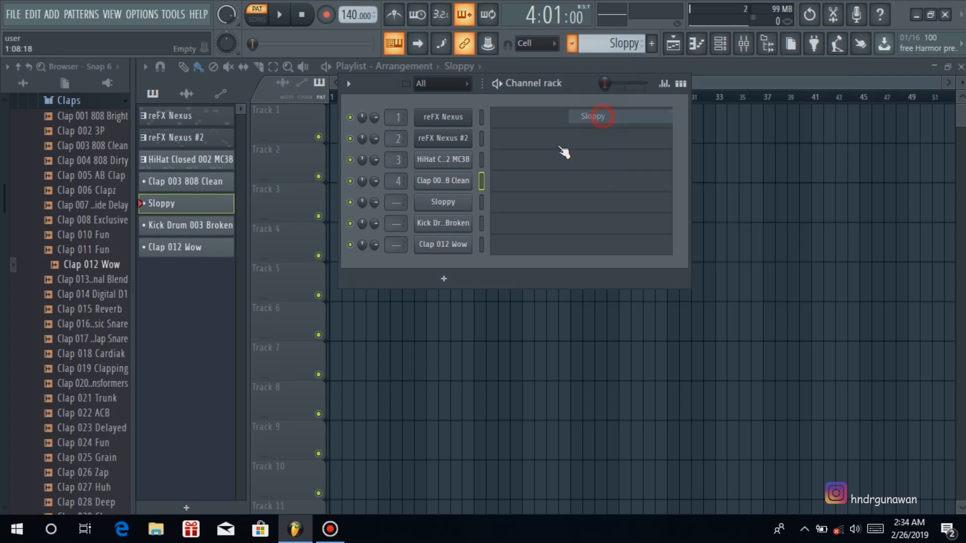
left_click(456, 203)
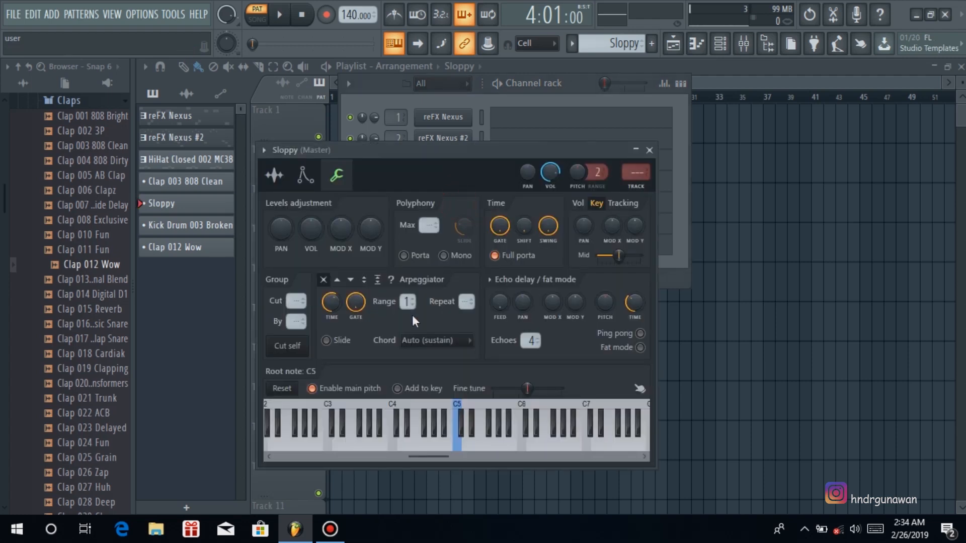
left_click(282, 177)
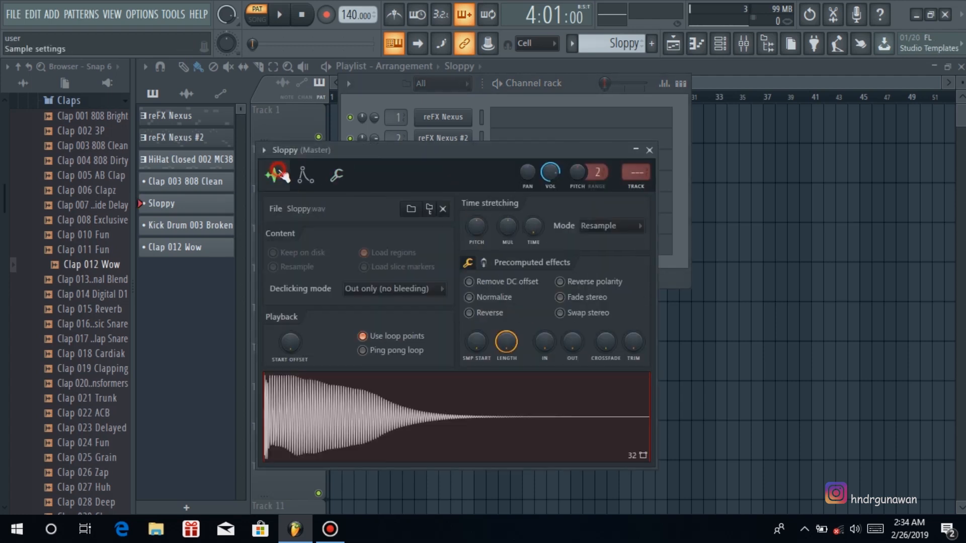
Open the Sloppy sample in Edison, detect its pitch regions to check its key and close Edison.
right_click(333, 427)
left_click(392, 431)
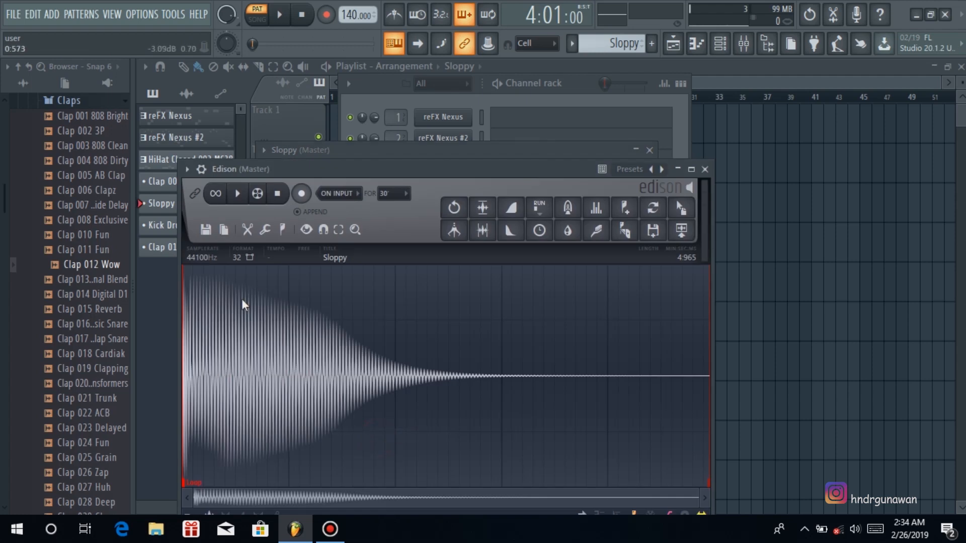
right_click(223, 326)
left_click(283, 230)
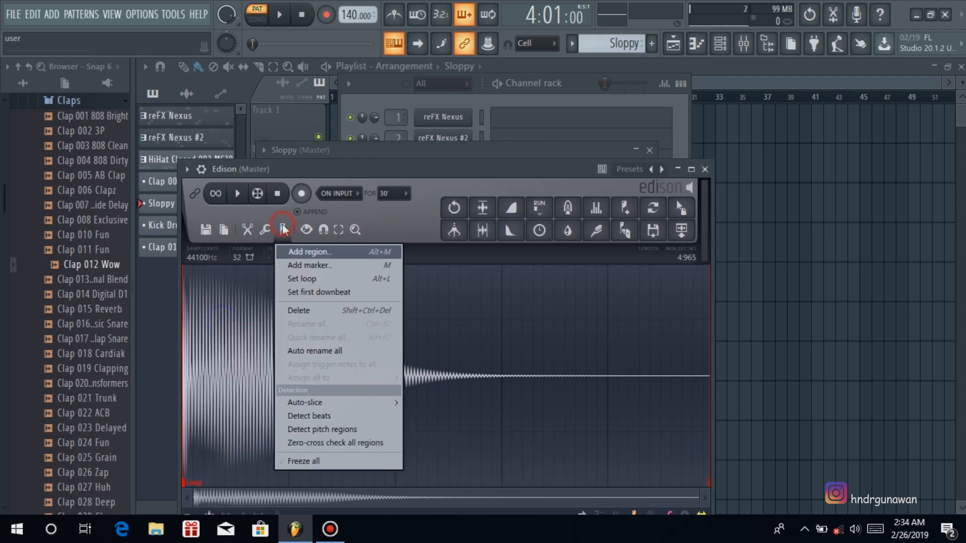
left_click(333, 430)
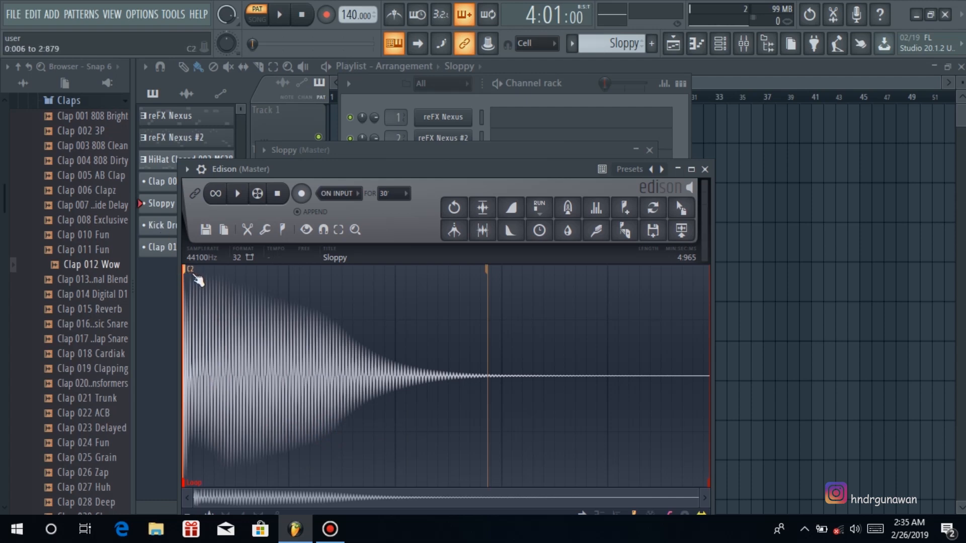
left_click(706, 170)
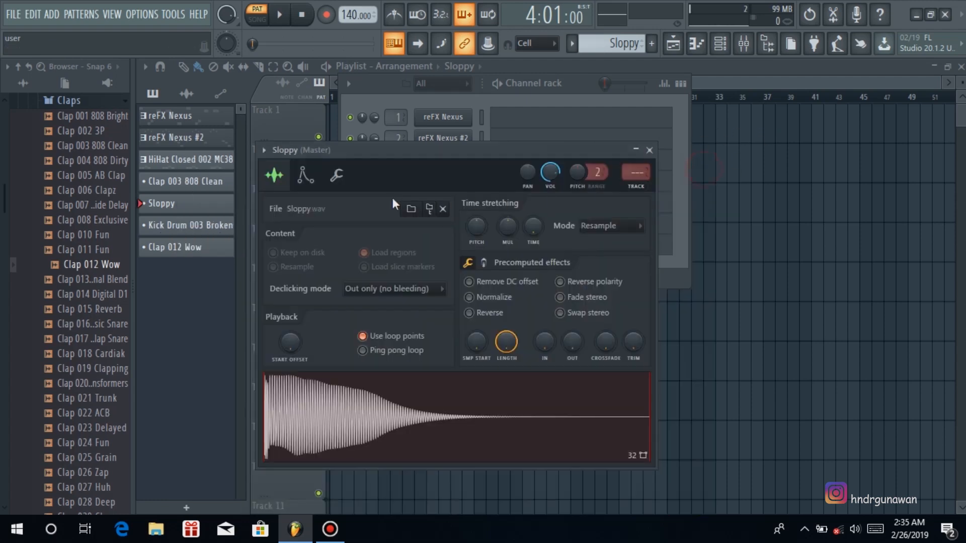
Check the Sloppy channel's root note, close its settings and open the channel's piano roll.
left_click(337, 175)
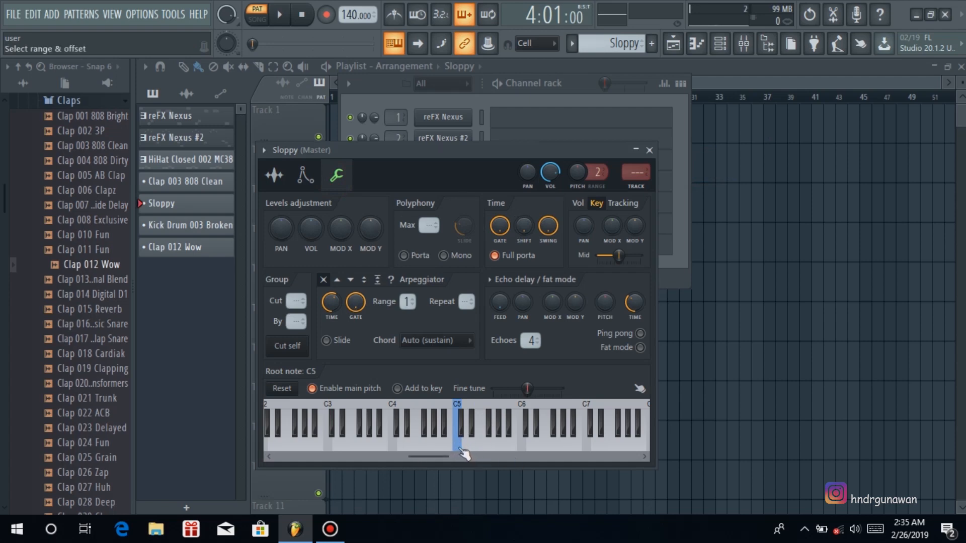
left_click(650, 151)
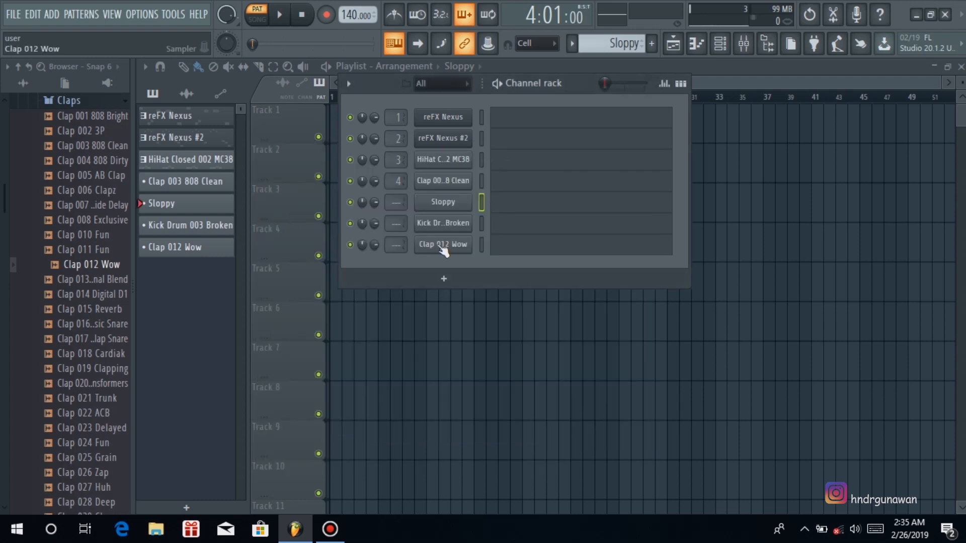
right_click(439, 204)
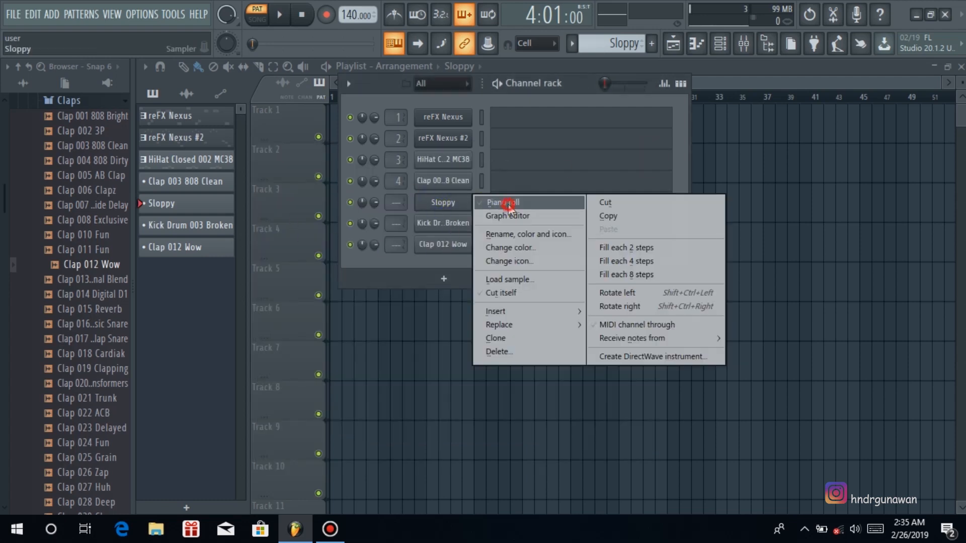
left_click(505, 203)
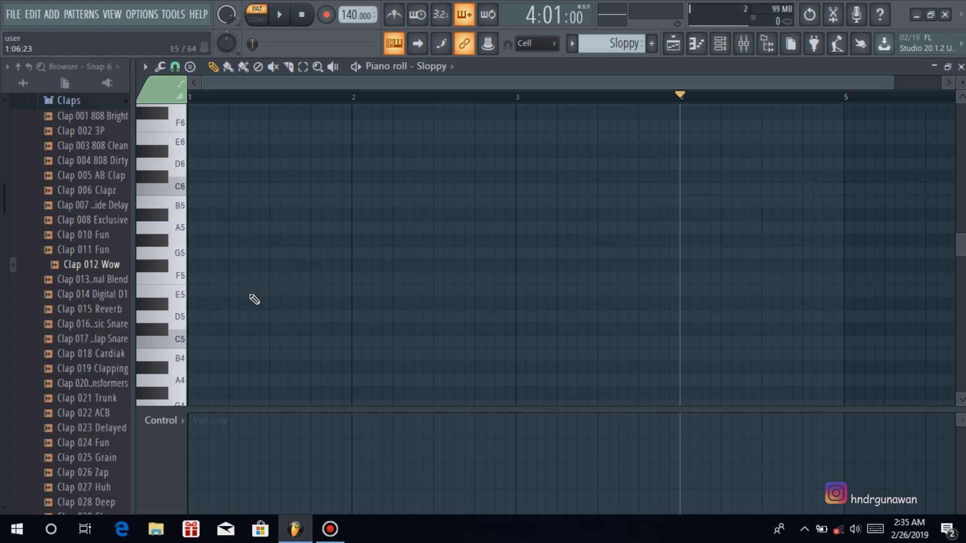
Preview keys up to G5, place an eight-step G5 note at the start of bar 1 and play it from the beginning.
left_click_drag(180, 275, 172, 252)
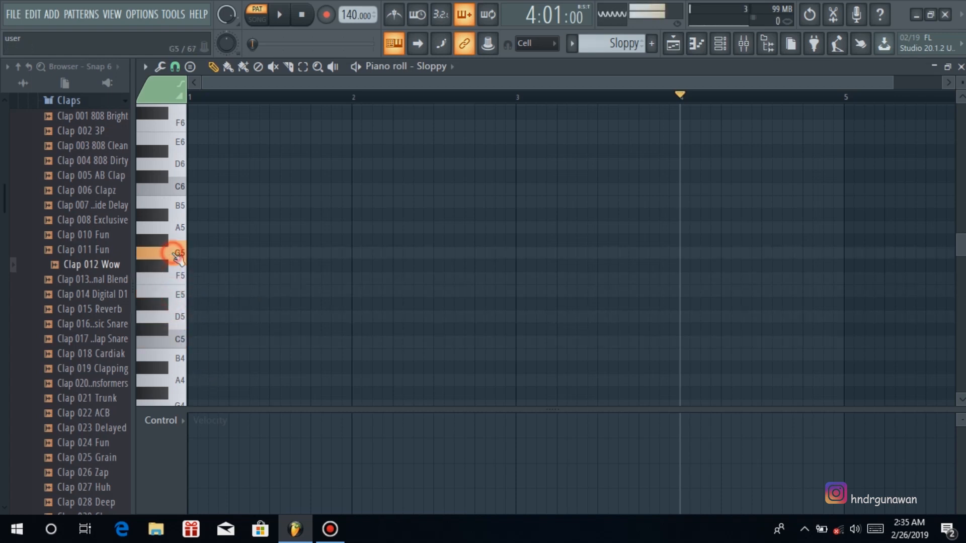
left_click(190, 252)
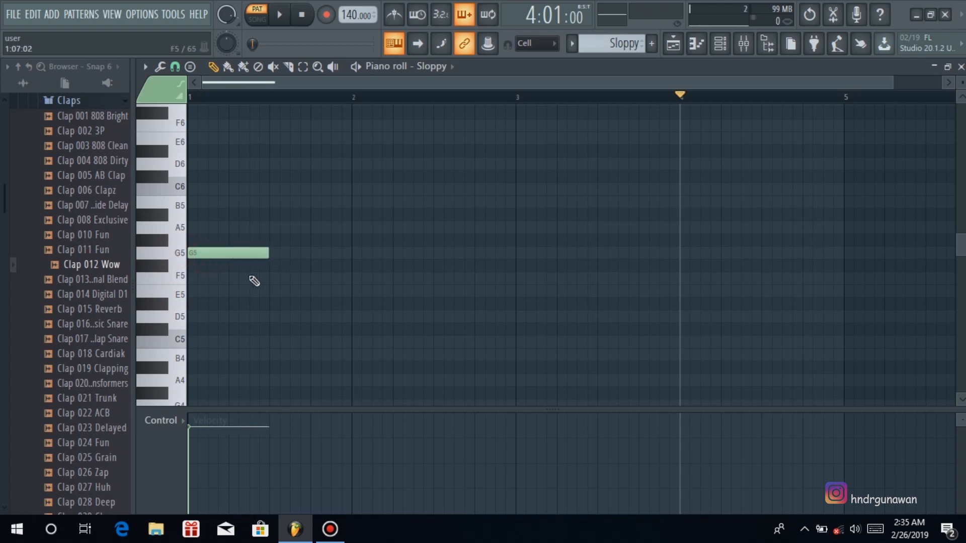
key("space")
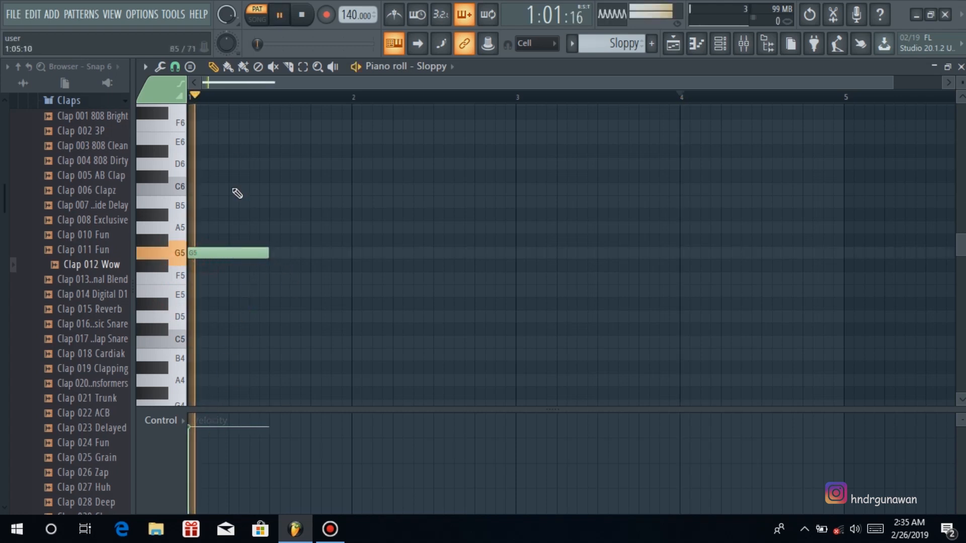
key("space")
left_click(279, 16)
key("space")
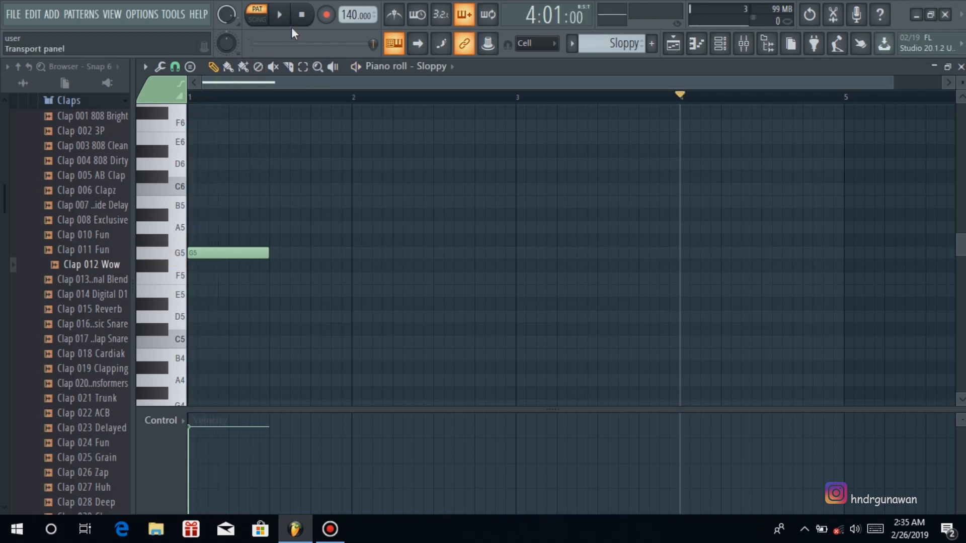
left_click(302, 16)
key("space")
key("space")
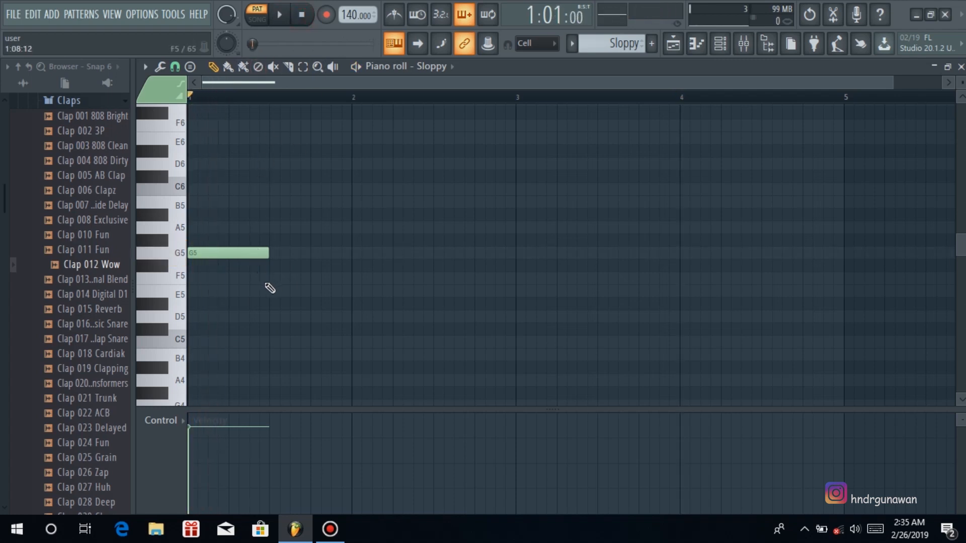
key("space")
key("space")
Add an eight-step F#5 note at step 13 of bar 1 and play the two bass notes.
left_click_drag(327, 270, 318, 272)
key("space")
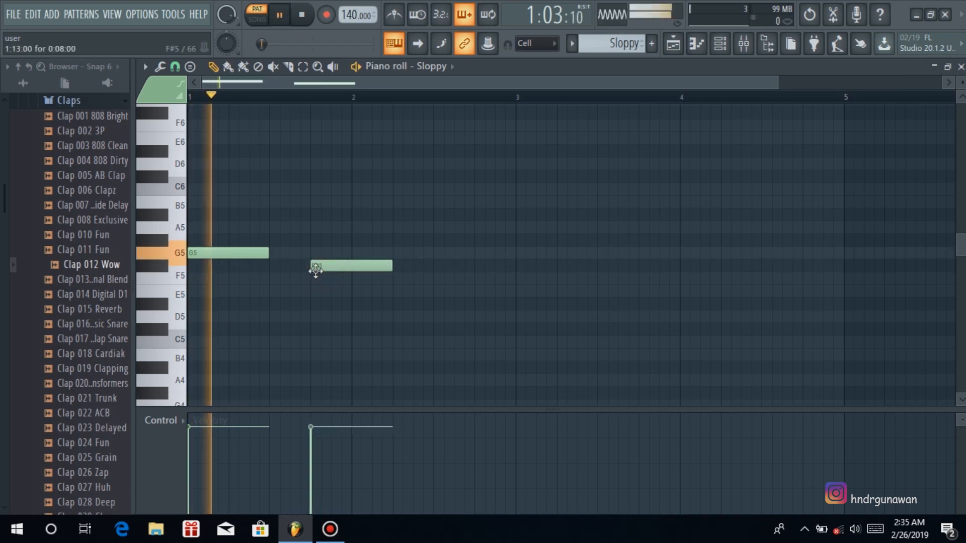
key("space")
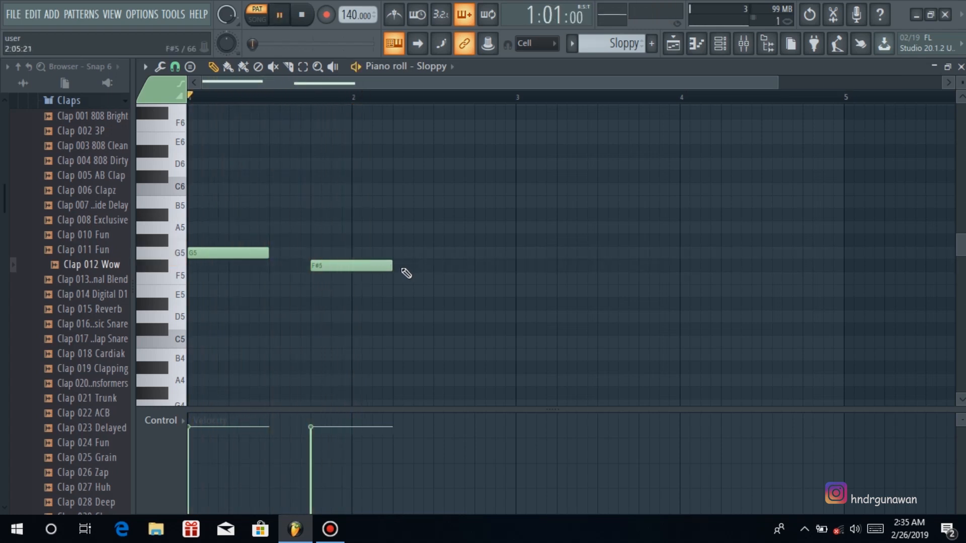
key("space")
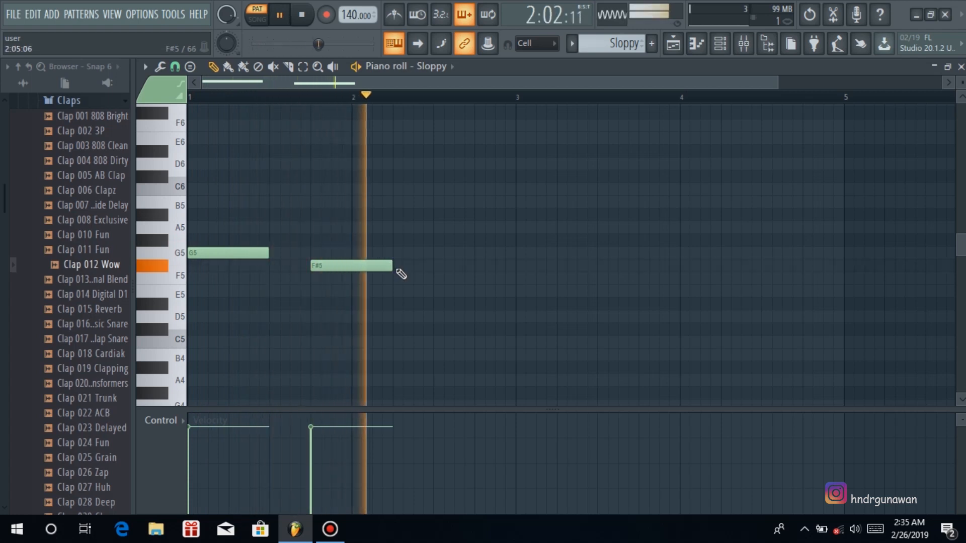
Add an eight-step F#5 note at step 5 of bar 2, shorten the previous F#5 to seven steps and play the bass line.
left_click(394, 266)
key("space")
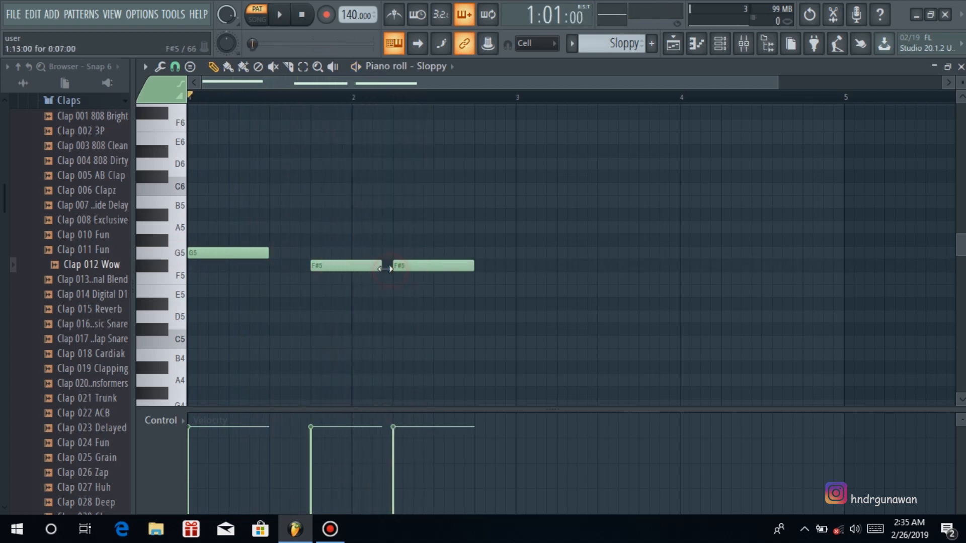
key("space")
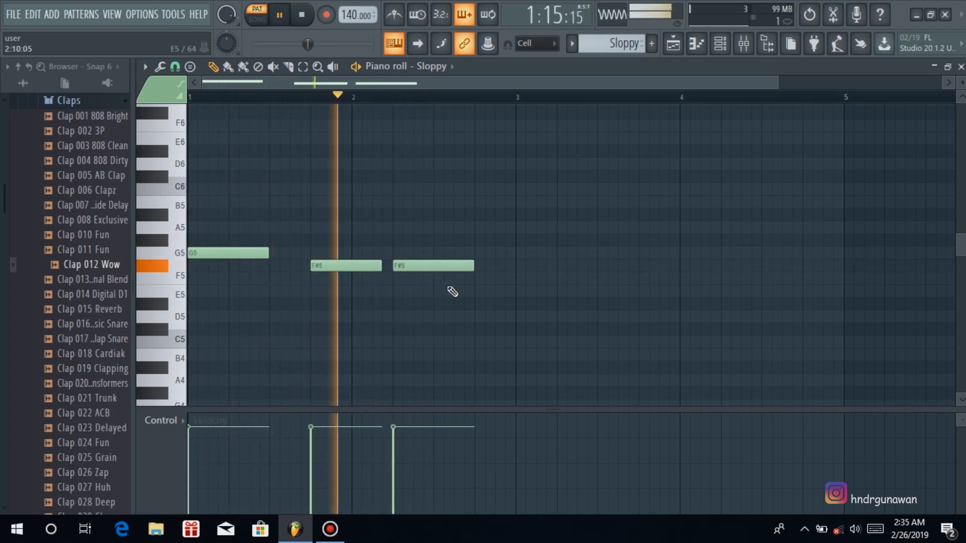
key("space")
Add a seven-step G5 note at the start of bar 3 and play the bass line from the beginning.
left_click(517, 251)
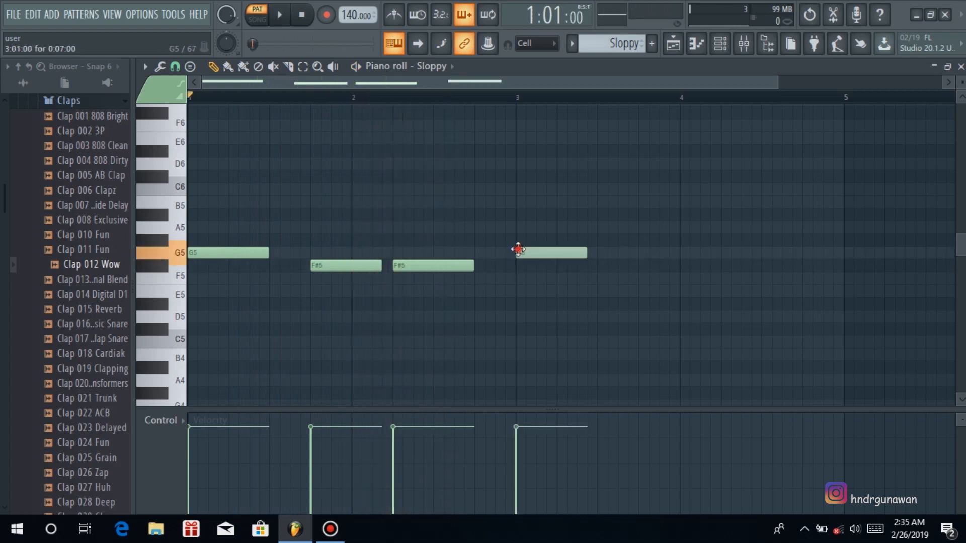
key("space")
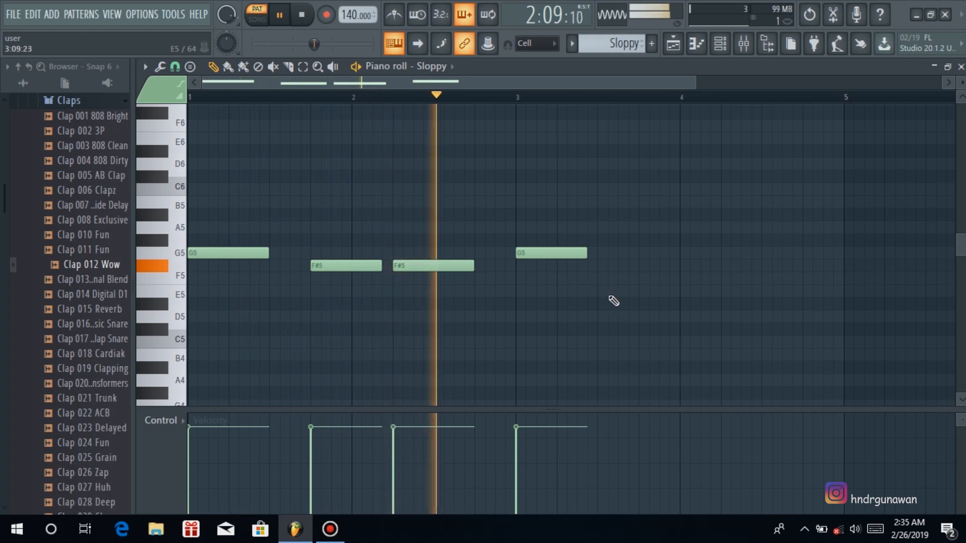
key("space")
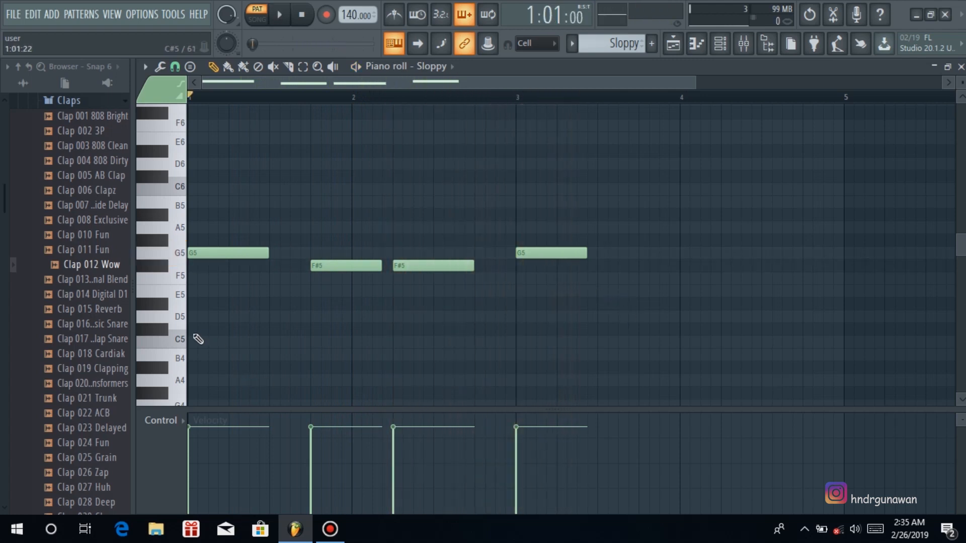
Preview the C#5 key and add a two-step C#5 note at step 11 of bar 3.
left_click(166, 329)
left_click(621, 330)
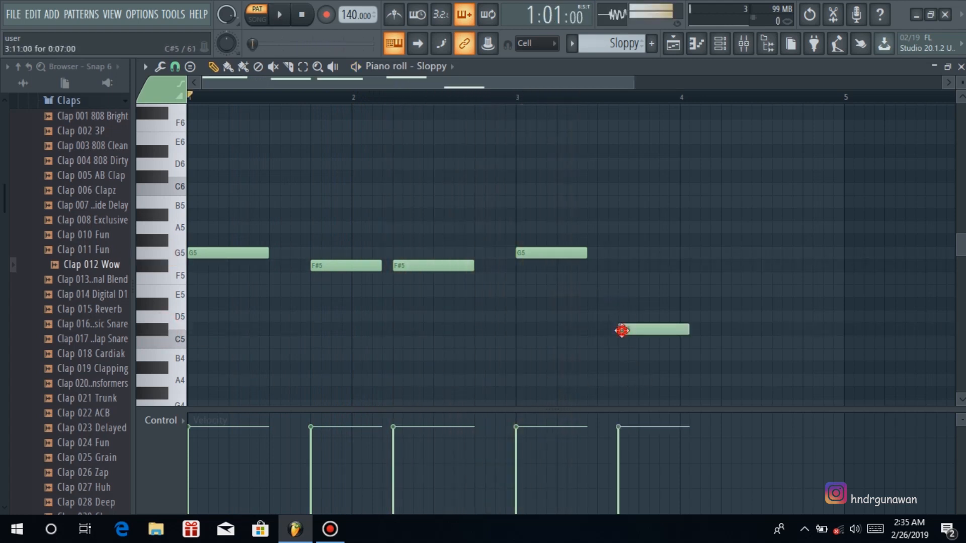
key("space")
left_click_drag(643, 341, 638, 342)
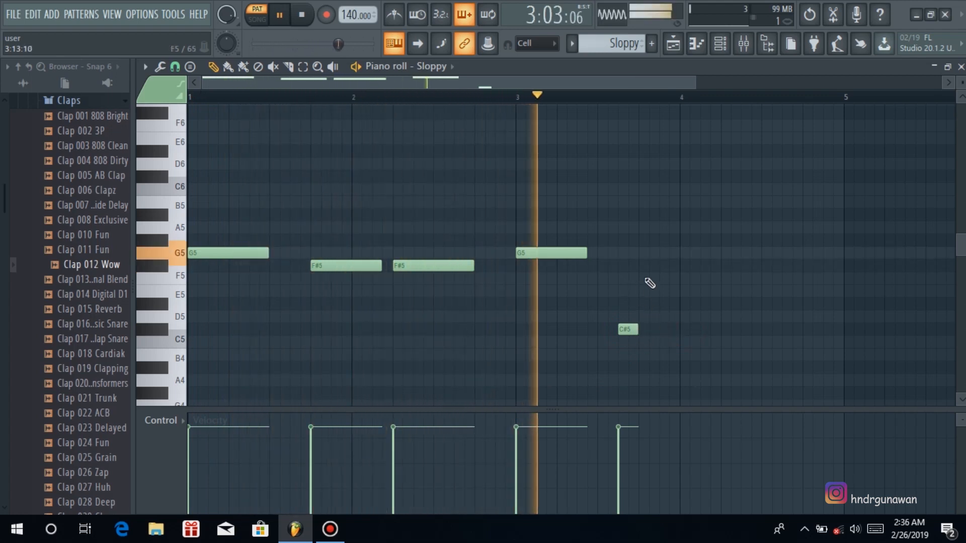
Add a note at step 13 of bar 3, set it to F#5 with a length of eight steps and play the line.
left_click(643, 241)
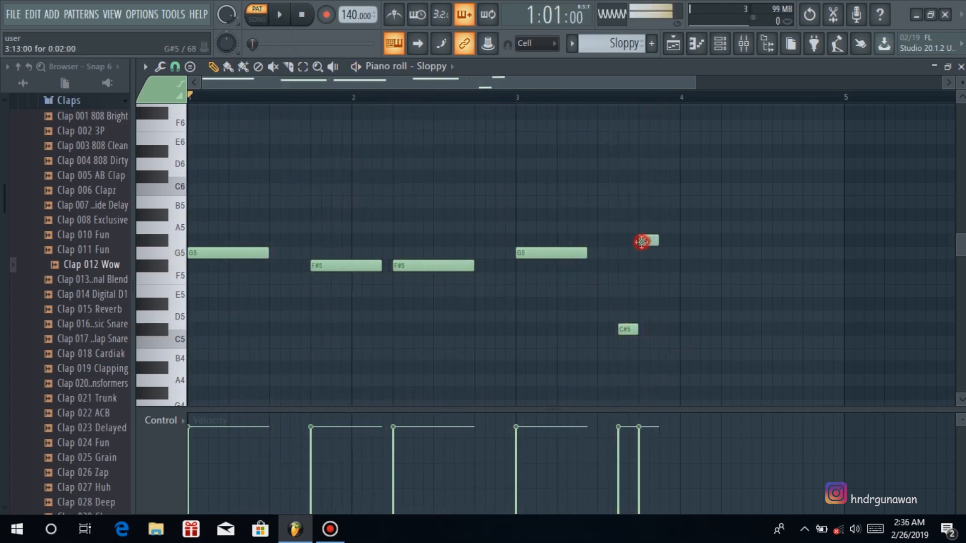
key("space")
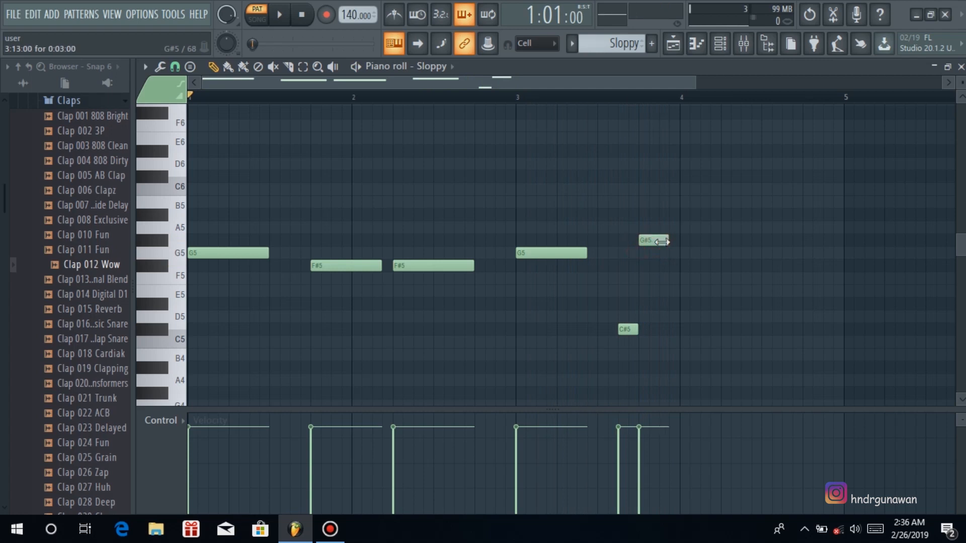
left_click_drag(669, 242, 664, 267)
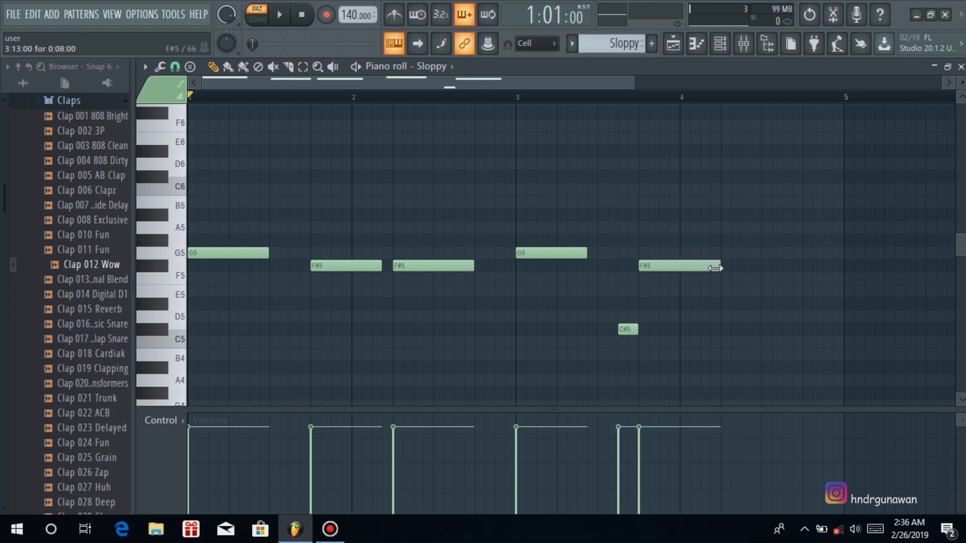
key("space")
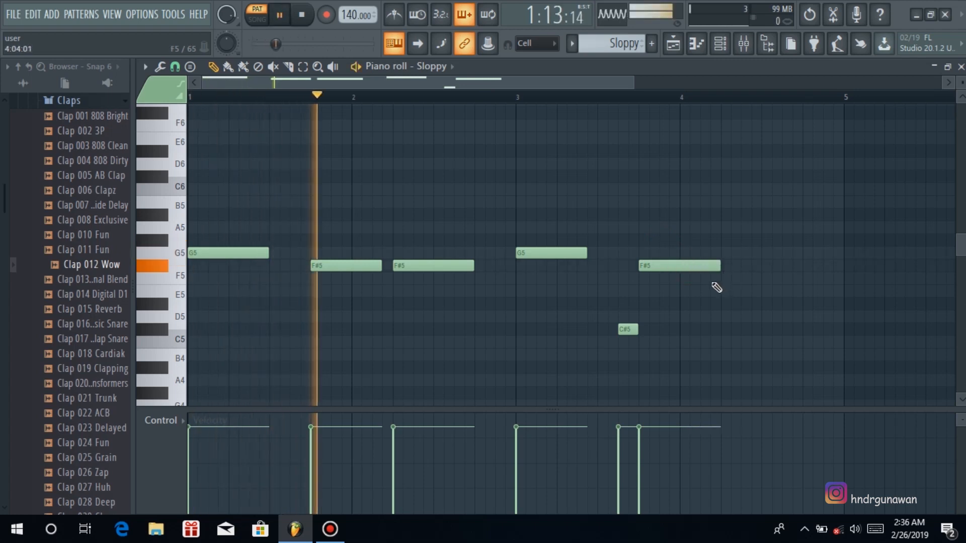
Add a six-step F#5 note at step 5 and a four-step D5 note at step 11 of bar 4.
left_click(726, 266)
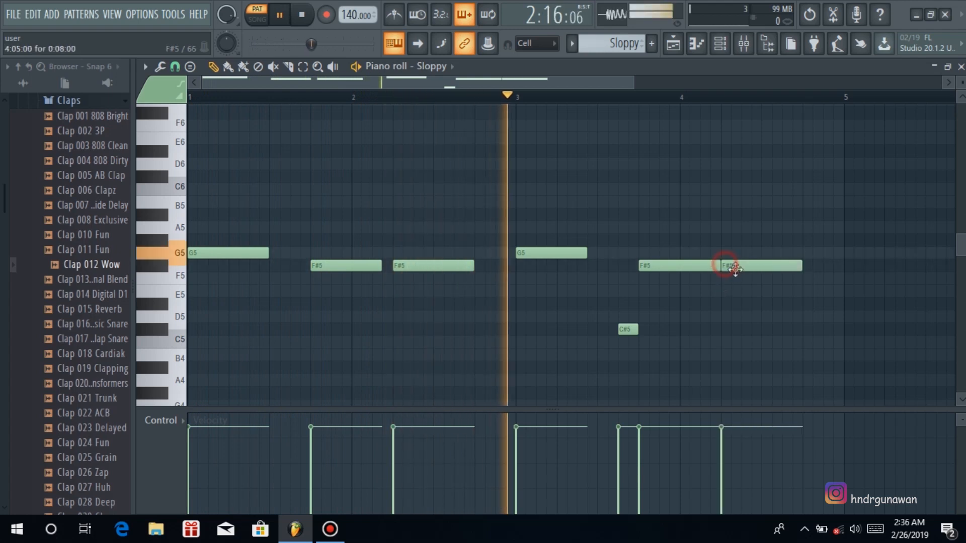
left_click_drag(801, 265, 782, 266)
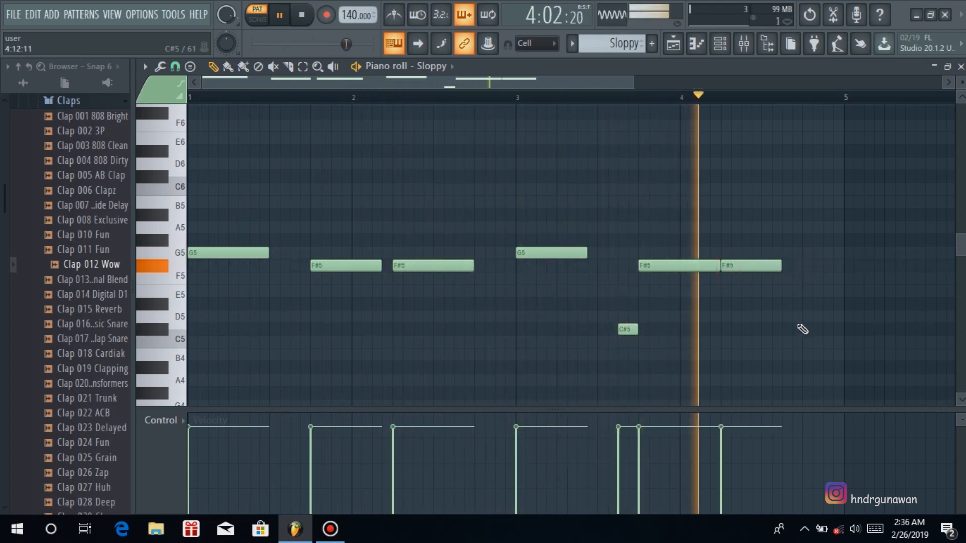
left_click(785, 318)
left_click_drag(844, 321, 825, 321)
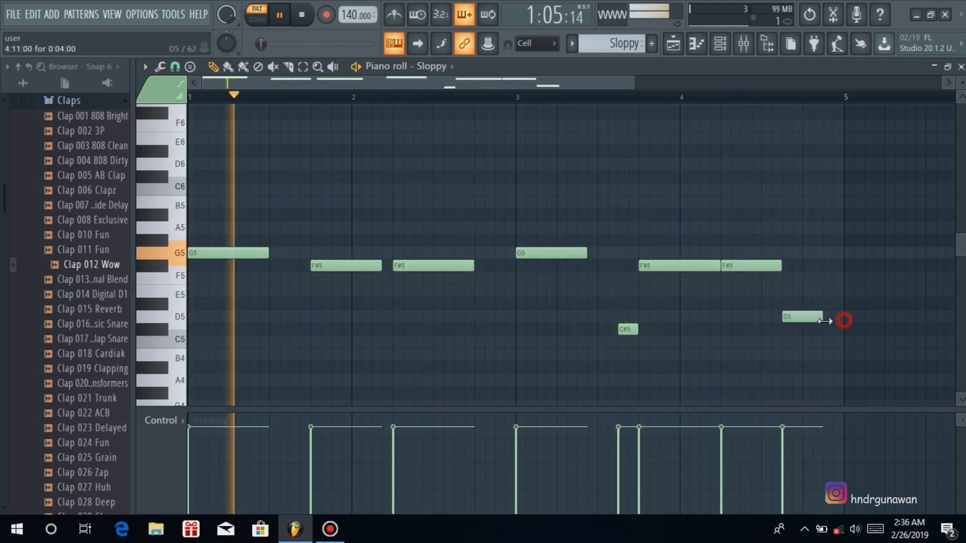
Add a two-step C#5 note at step 15 of bar 4, stop playback and close the Sloppy piano roll.
left_click(826, 331)
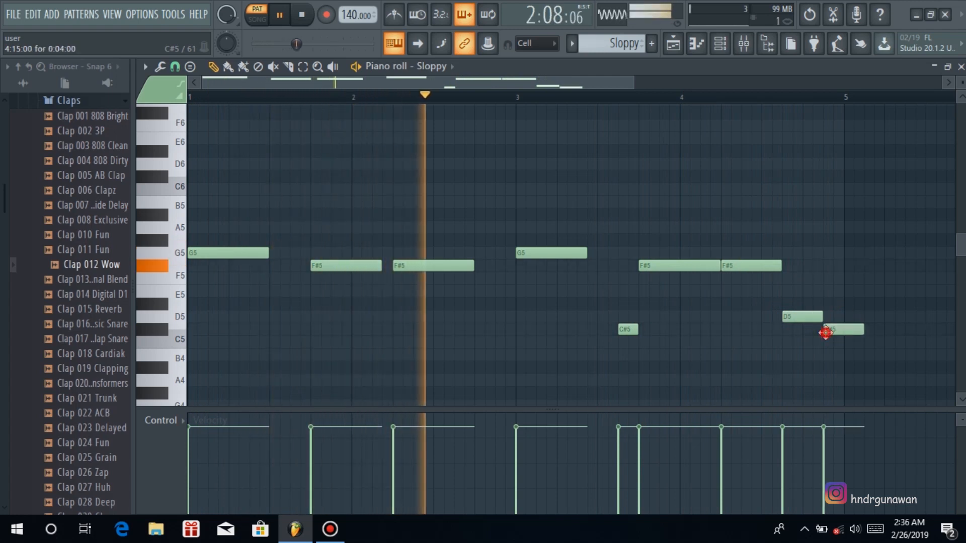
left_click_drag(863, 331, 843, 333)
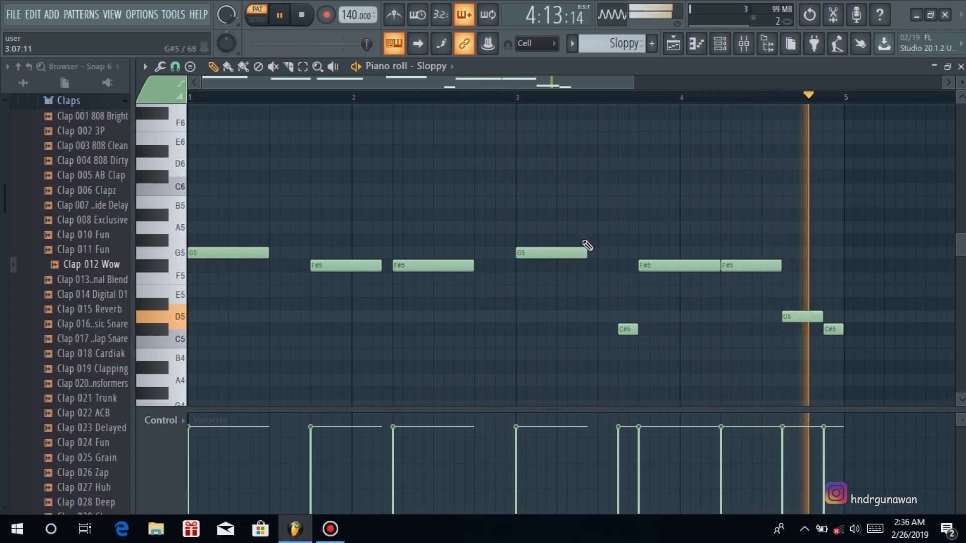
key("space")
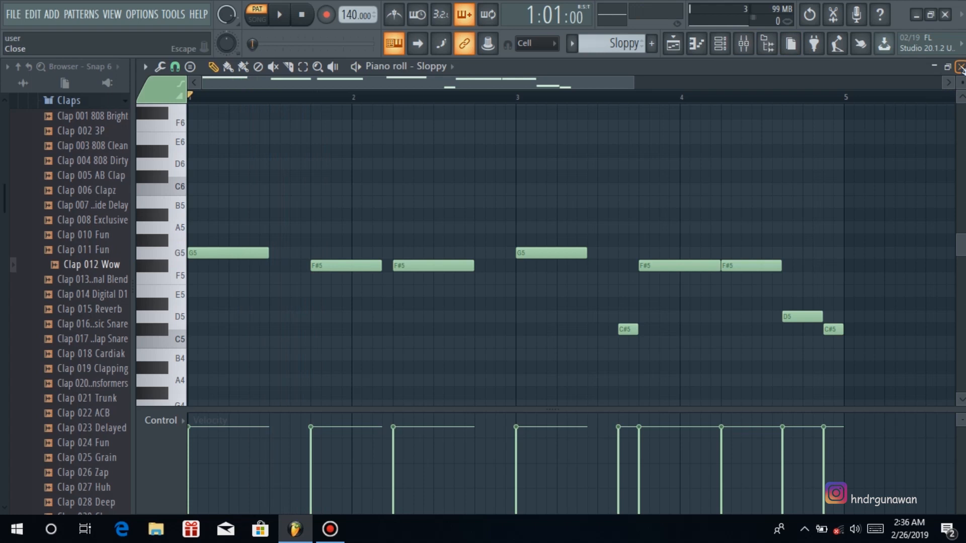
left_click(960, 67)
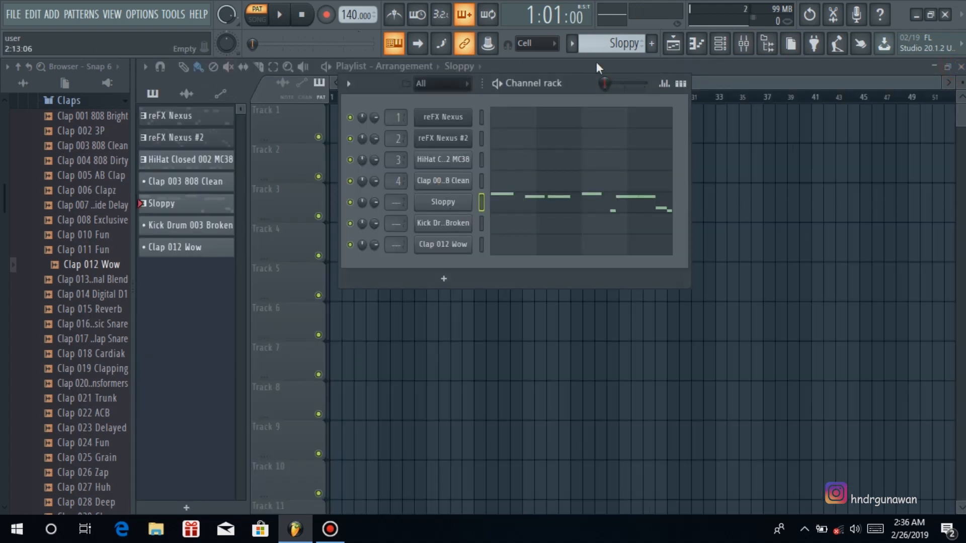
Switch to the Clap 003 808 Clean pattern and open the piano roll of the matching channel.
left_click(571, 49)
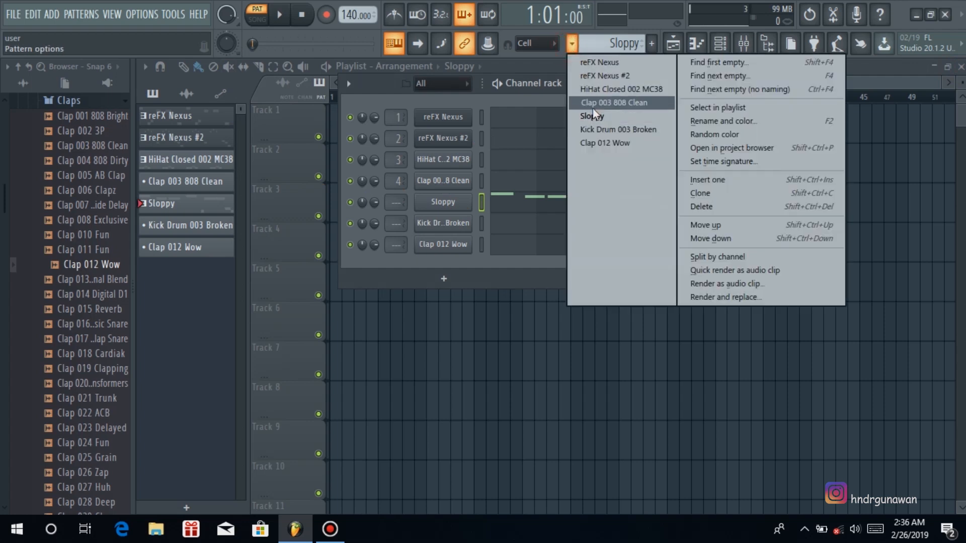
left_click(593, 112)
left_click(444, 181)
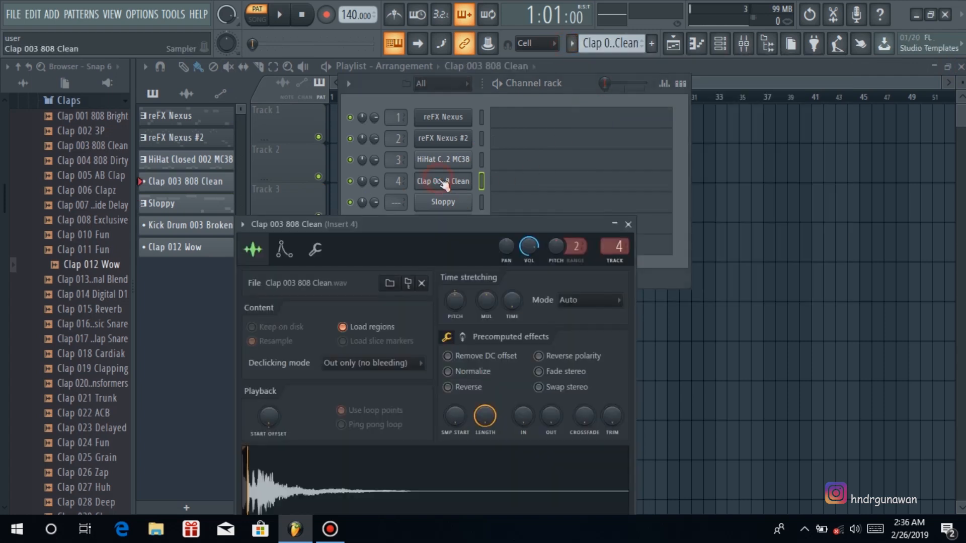
left_click_drag(405, 216, 391, 208)
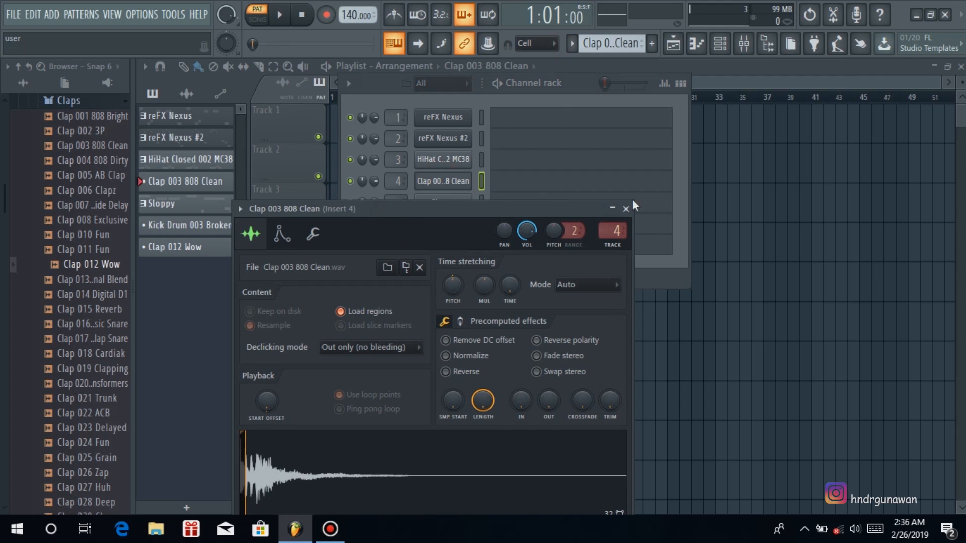
left_click(626, 211)
right_click(473, 182)
left_click(503, 181)
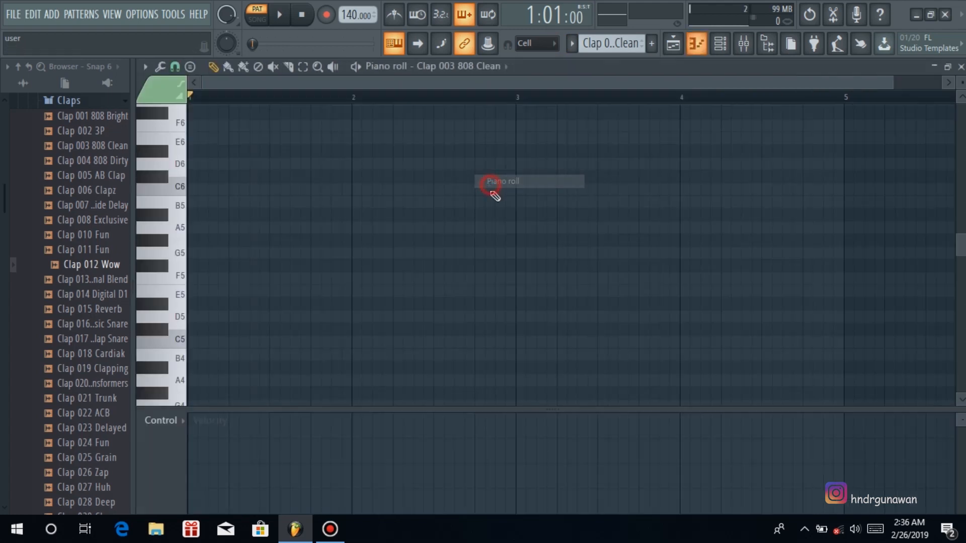
Add two-step C5 clap notes at step 9 of bars 1 to 4, play them and close the piano roll.
key("space")
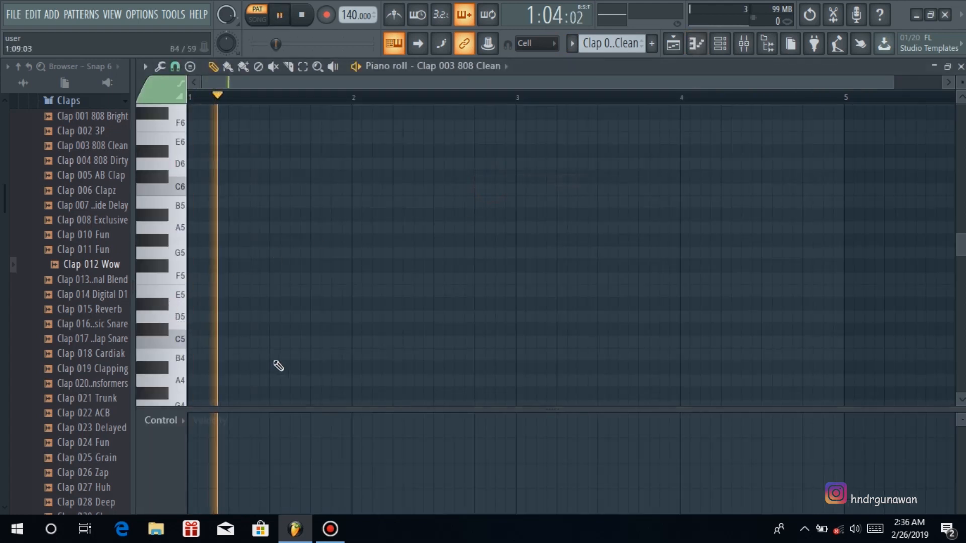
key("space")
left_click(277, 342)
left_click(441, 342)
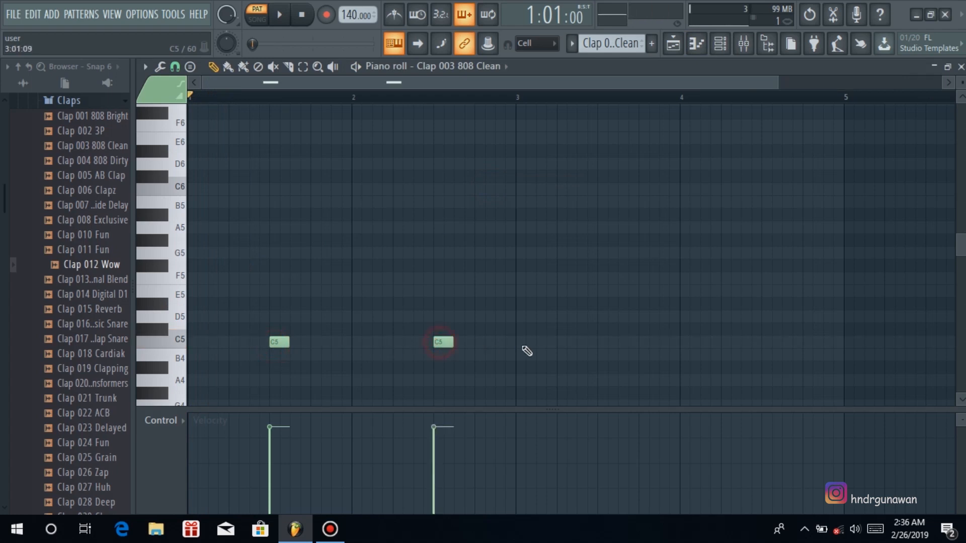
left_click(614, 344)
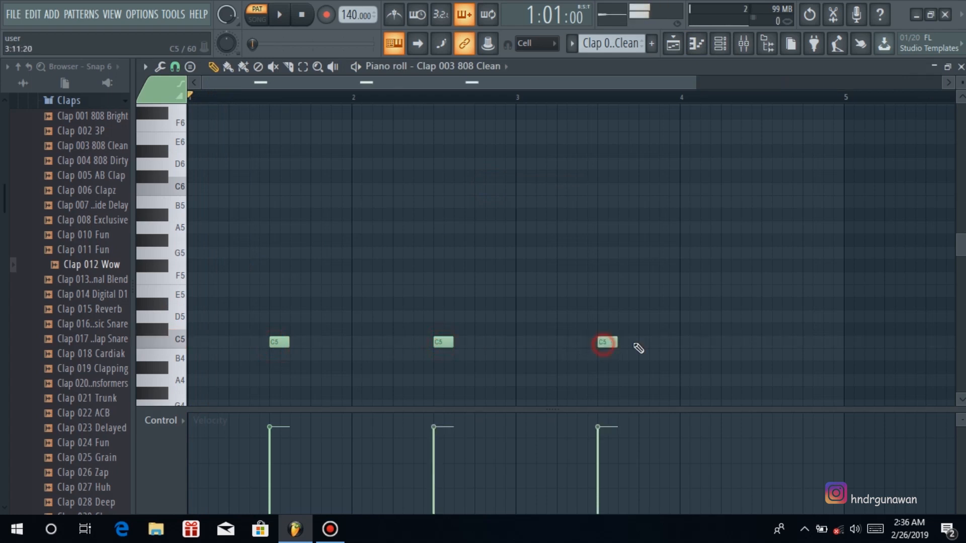
left_click(764, 344)
key("space")
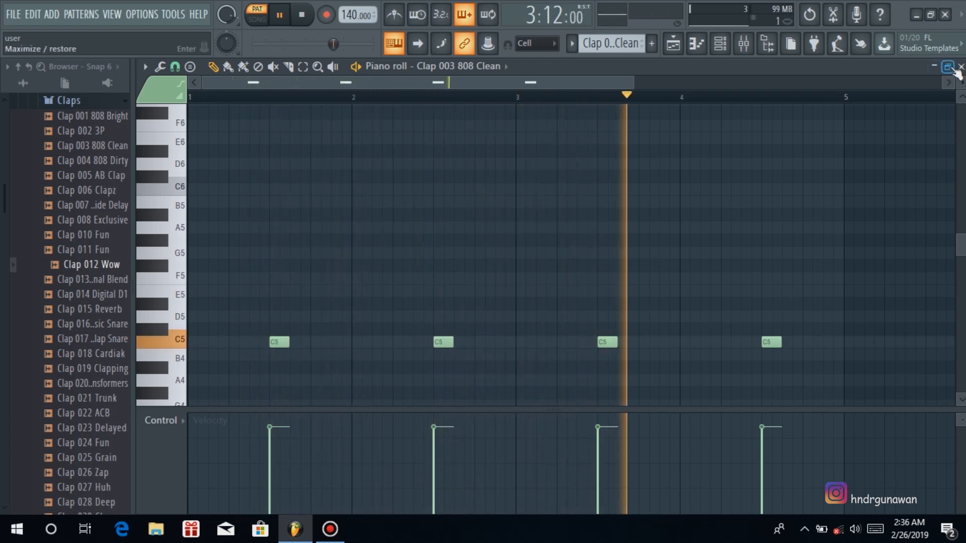
key("space")
left_click(961, 67)
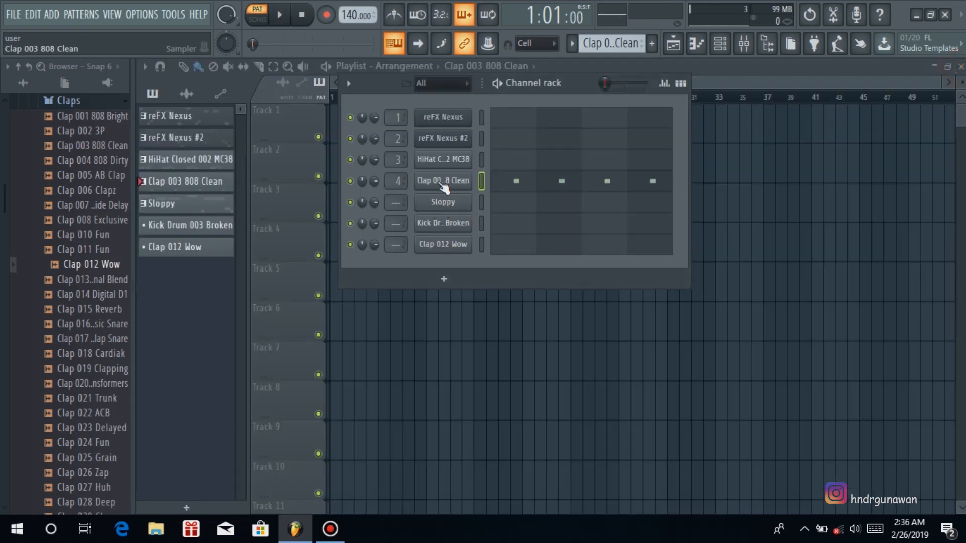
Switch to the Clap 012 Wow pattern and open the Clap 012 Wow channel's piano roll.
left_click(572, 43)
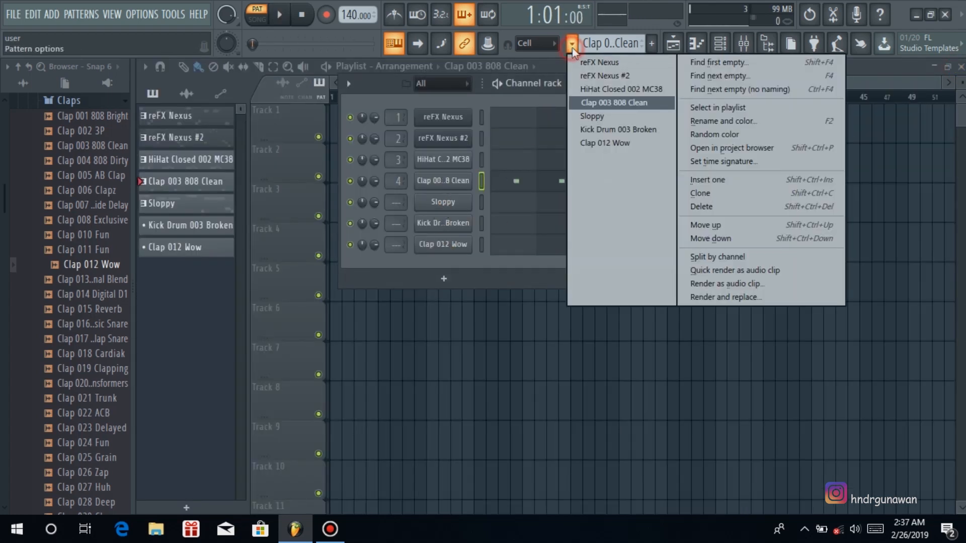
left_click(619, 143)
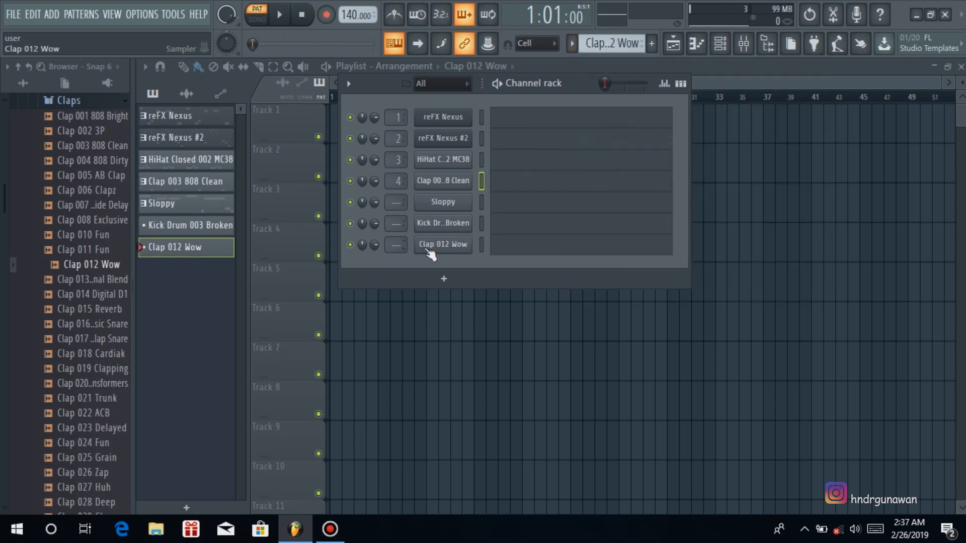
right_click(431, 252)
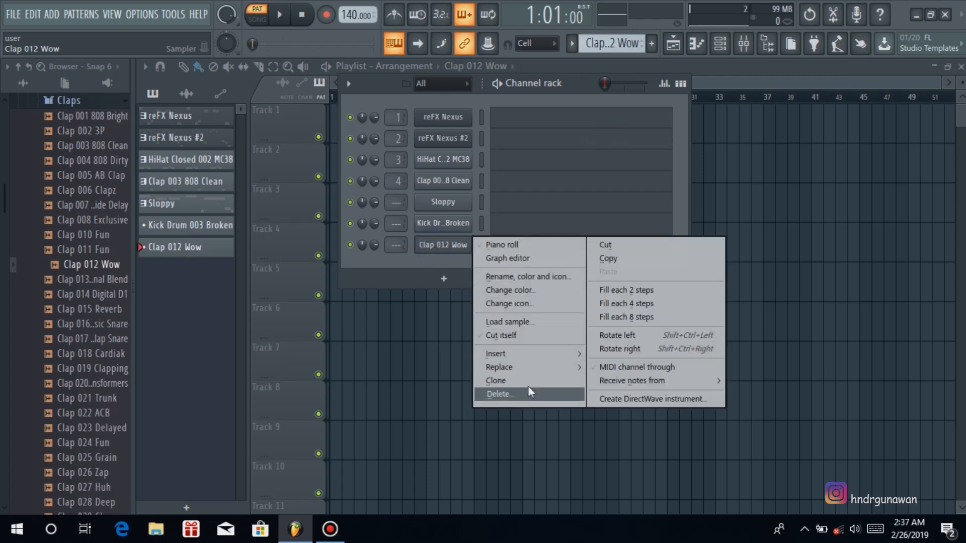
left_click(515, 245)
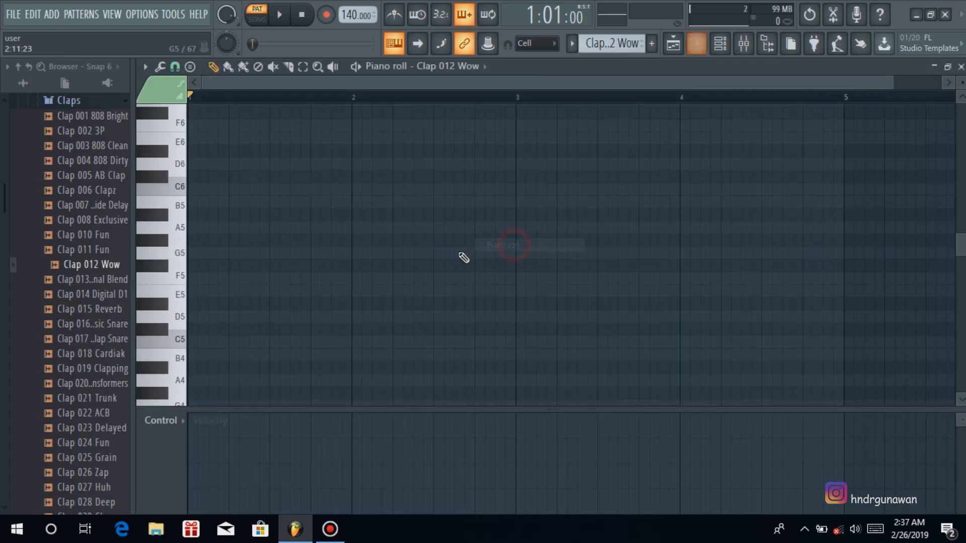
Preview the C5 key and add two-step C5 notes at step 9 of bars 1 to 4 for Clap 012 Wow.
left_click(174, 337)
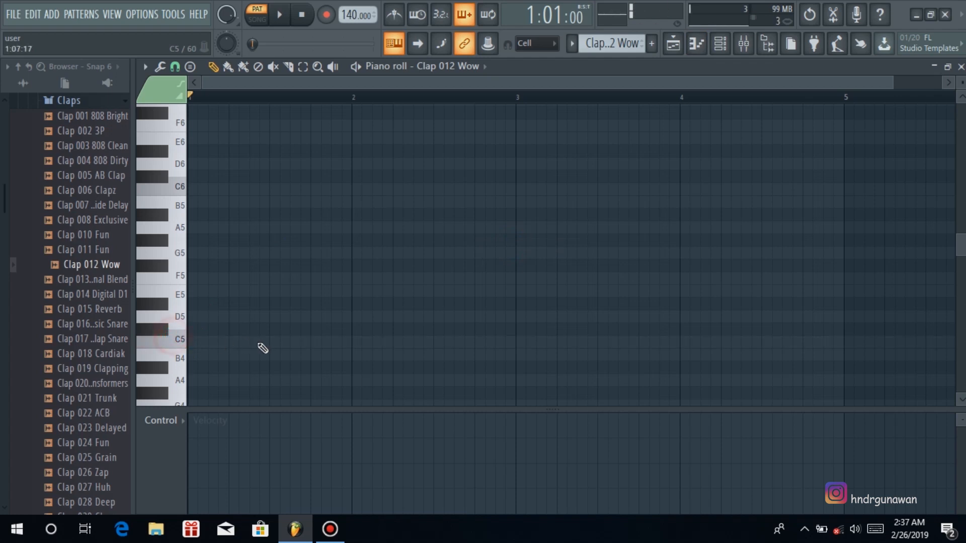
left_click(275, 342)
left_click(444, 342)
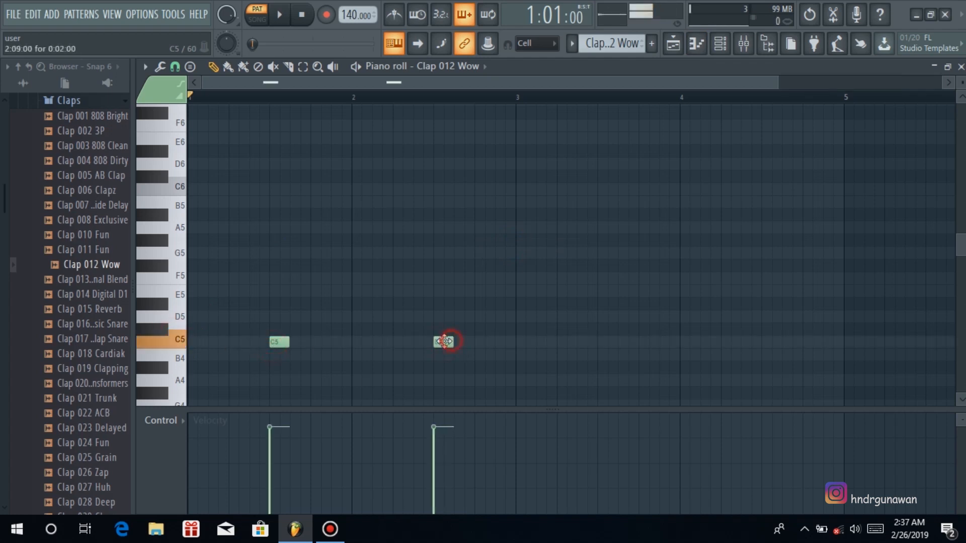
left_click(607, 342)
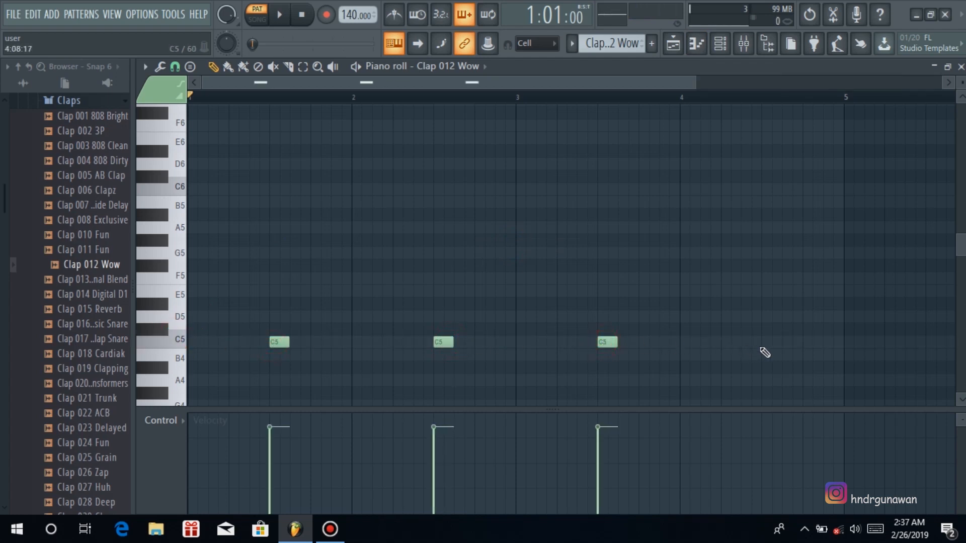
left_click(765, 344)
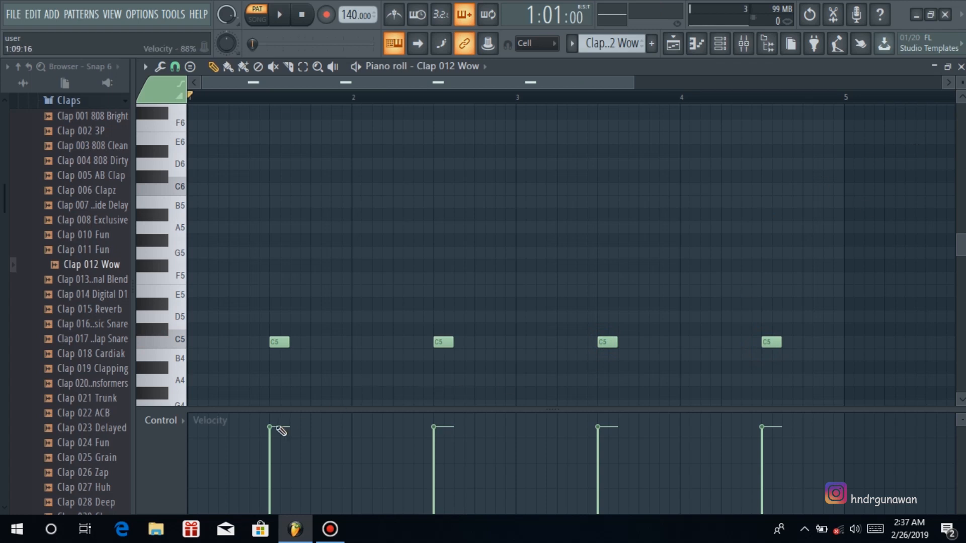
Raise the velocity of all four Clap 012 Wow notes to 100% and close the piano roll.
mouse_move(276, 431)
left_mouse_down()
mouse_move(319, 403)
mouse_move(762, 367)
left_mouse_up()
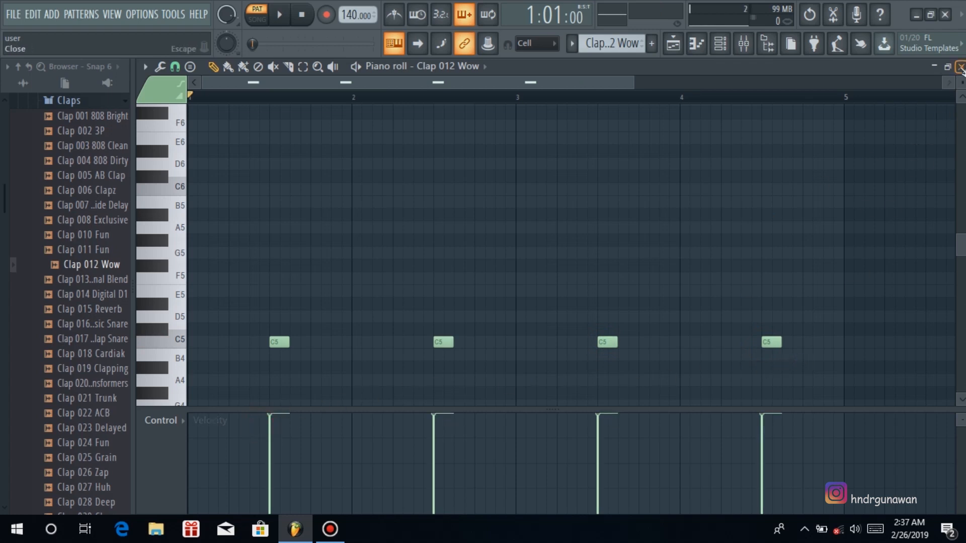
left_click(961, 67)
Switch to the Clap 003 808 Clean pattern and raise its channel's C5 note velocities to 100% in the piano roll.
left_click(571, 43)
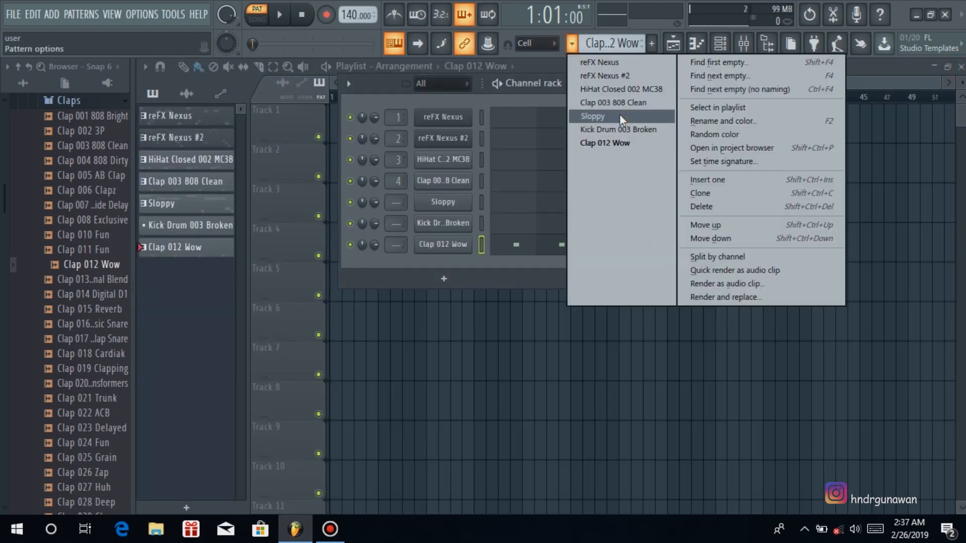
left_click(614, 102)
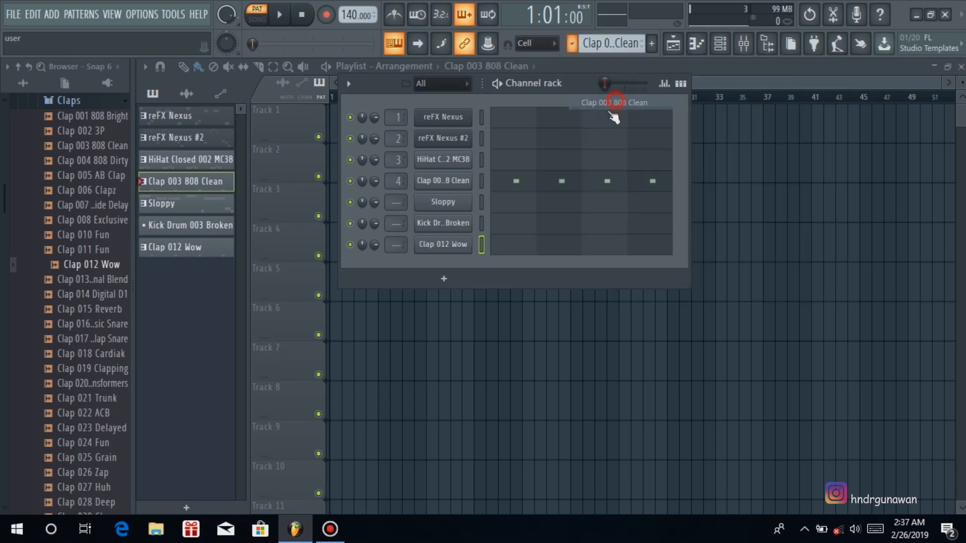
right_click(446, 185)
left_click(461, 179)
left_click_drag(269, 423, 614, 401)
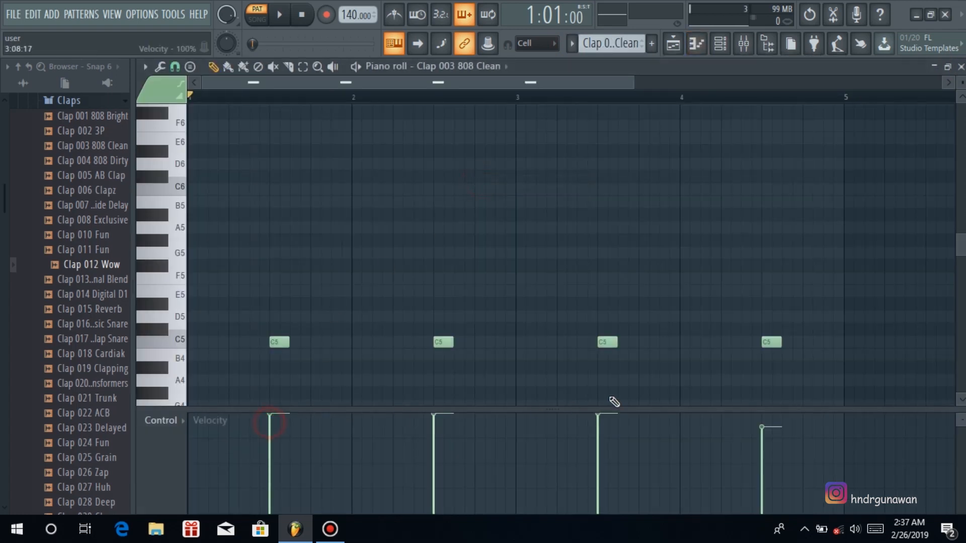
left_click(961, 67)
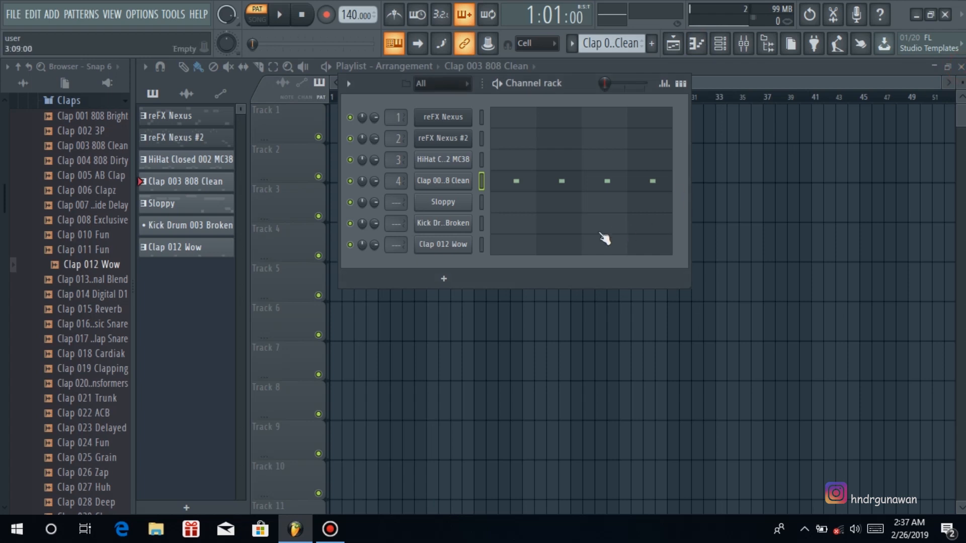
Open the Kick Drum 003 Broken channel's piano roll in its own pattern and preview the C5 key.
left_click(573, 46)
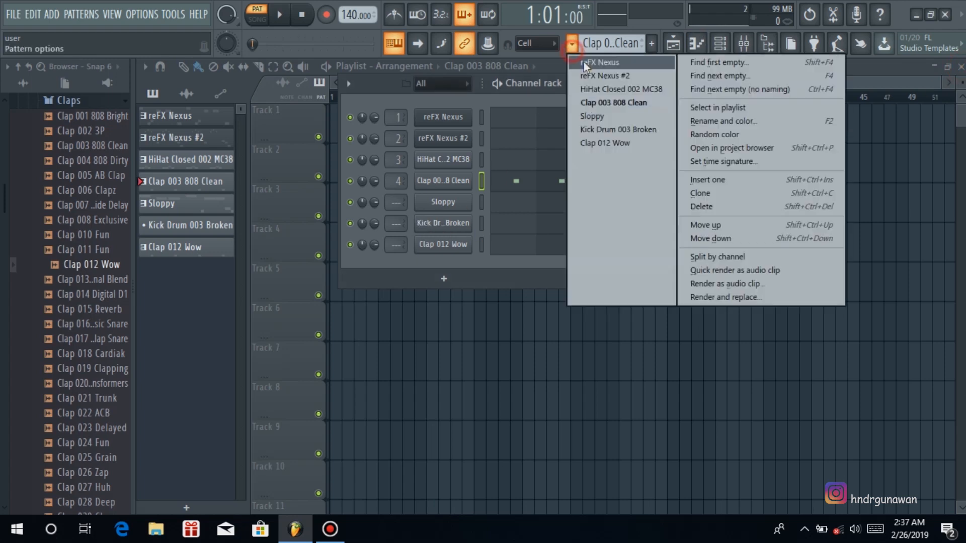
left_click(596, 126)
left_click(448, 227)
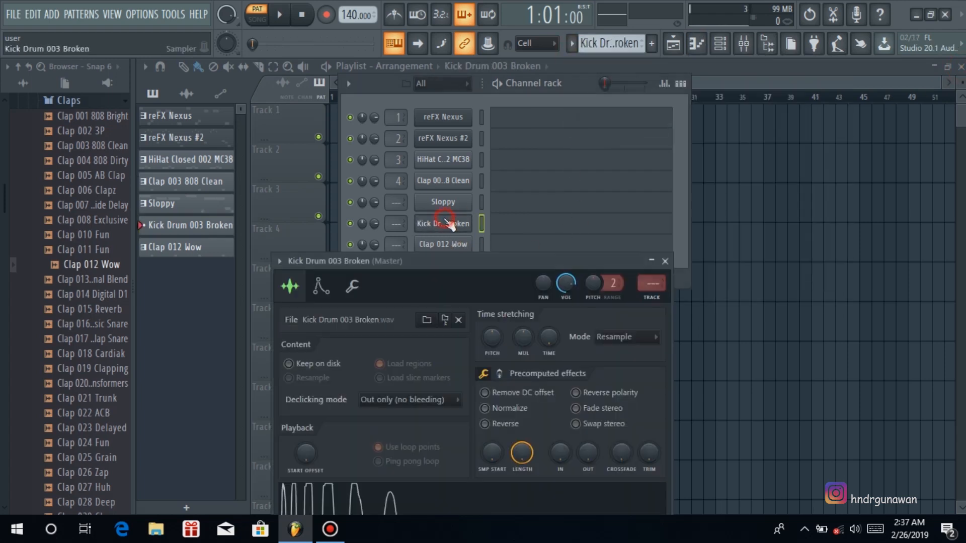
right_click(453, 229)
left_click(503, 223)
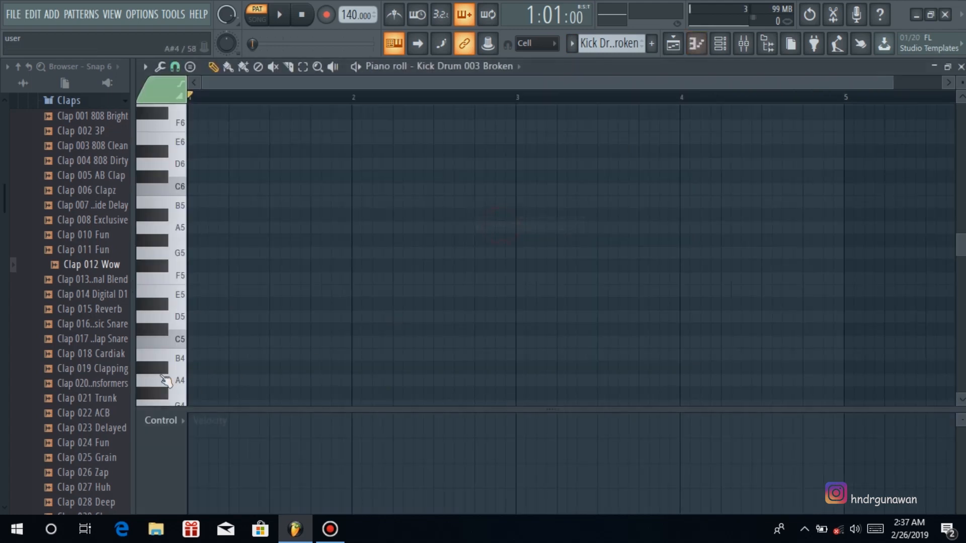
left_click(176, 343)
key("space")
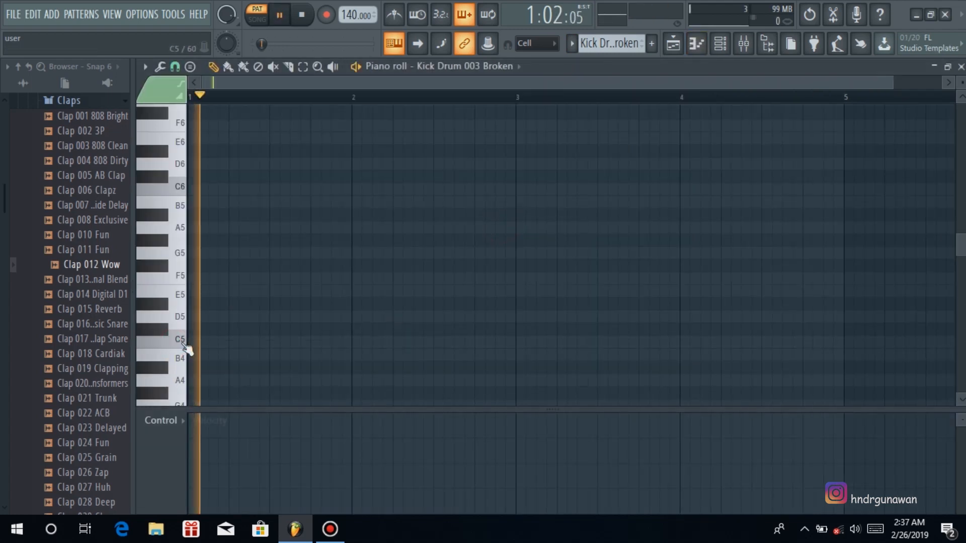
key("space")
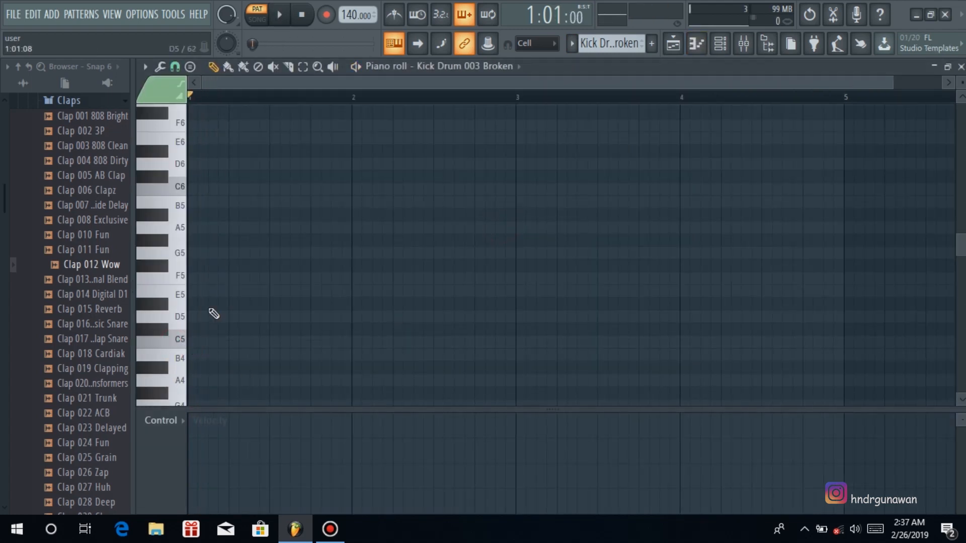
left_click(961, 66)
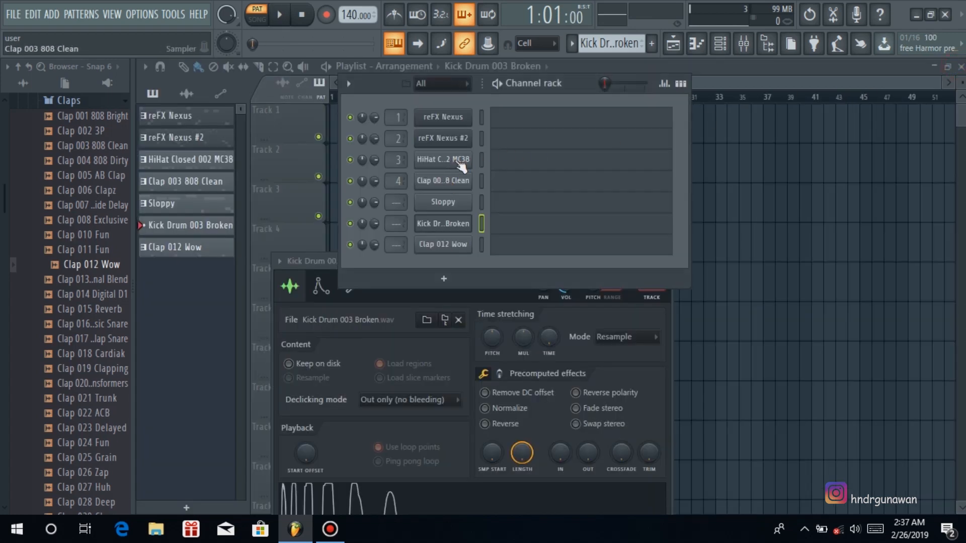
Copy the Sloppy channel's notes from the Sloppy pattern and paste them into the Kick Drum 003 Broken channel in its own pattern.
left_click(572, 44)
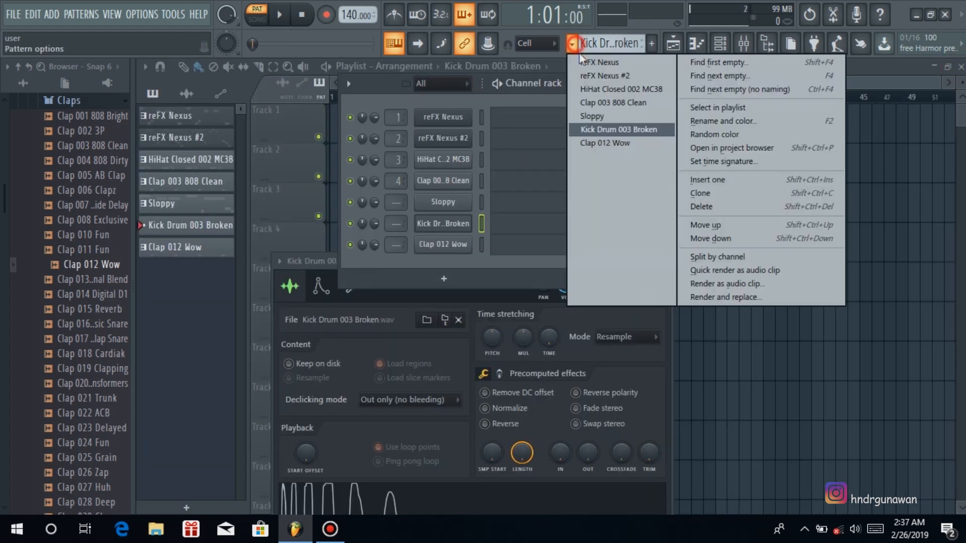
left_click(593, 115)
right_click(458, 201)
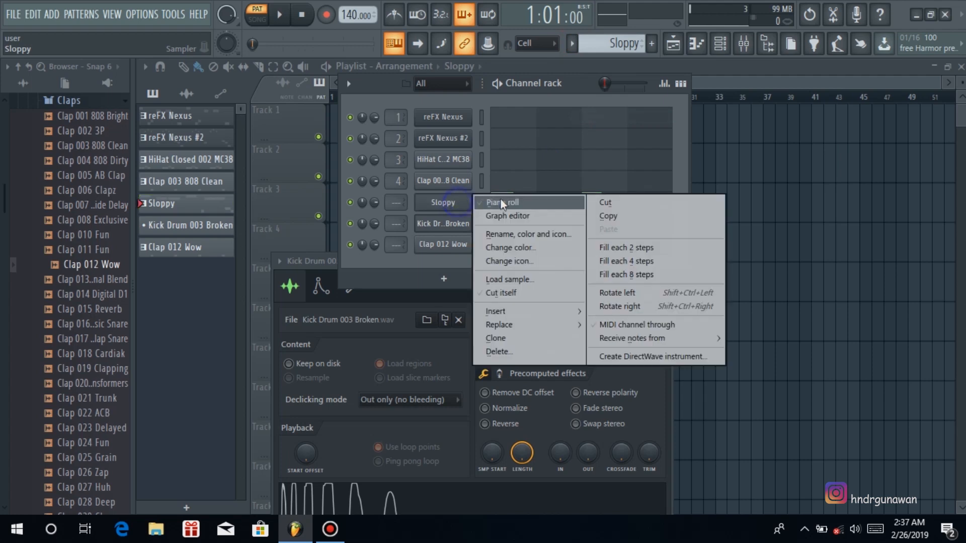
left_click(609, 216)
left_click(572, 44)
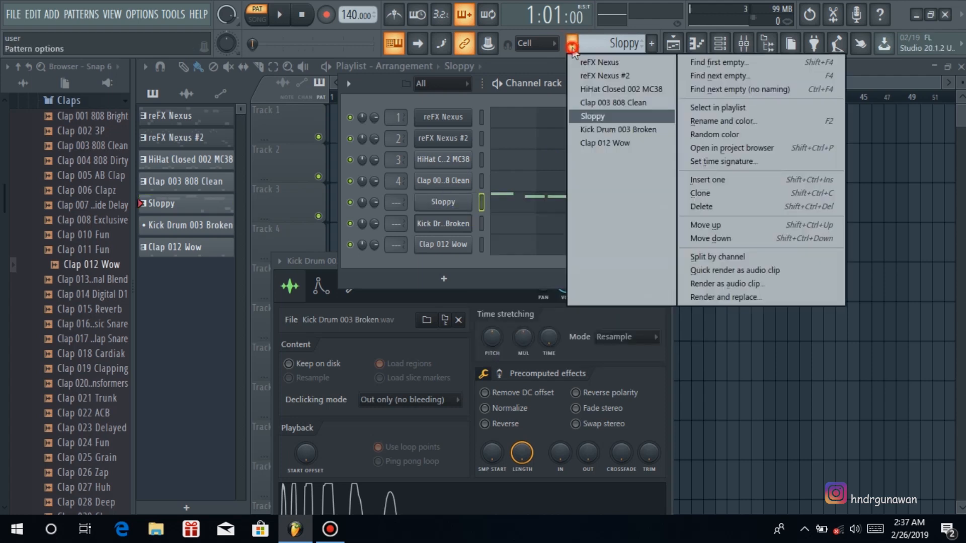
left_click(621, 129)
right_click(443, 223)
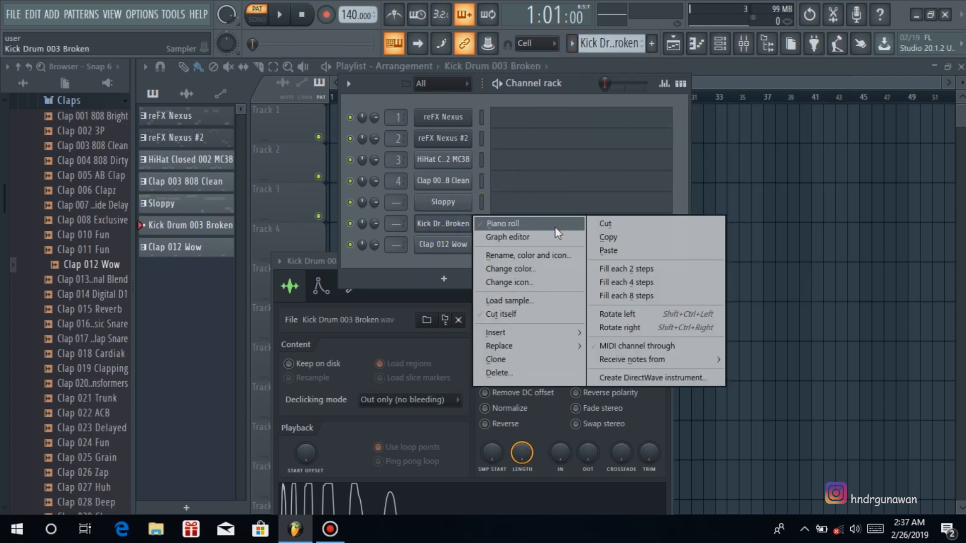
left_click(611, 250)
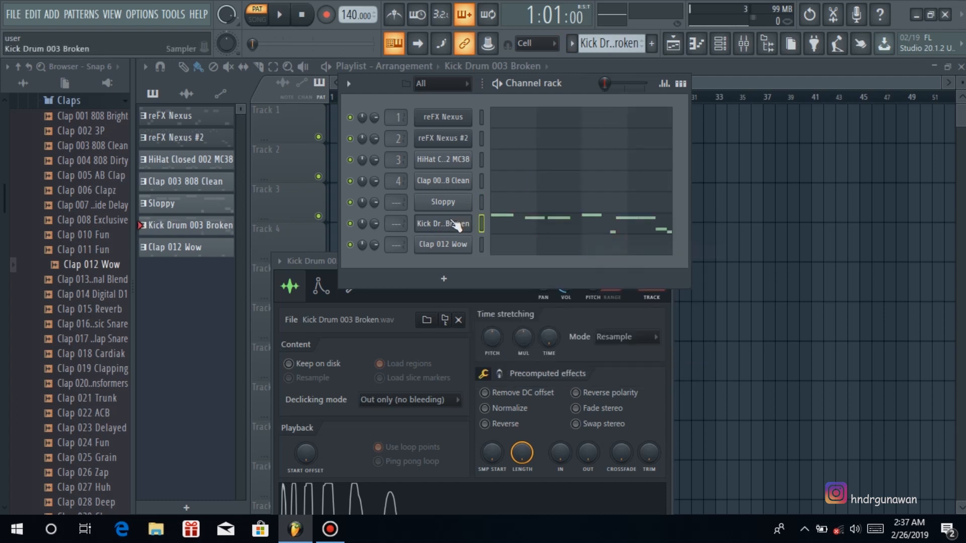
Open the Kick Drum 003 Broken piano roll and move all the pasted notes to C5, keeping their timing.
right_click(455, 223)
left_click(498, 222)
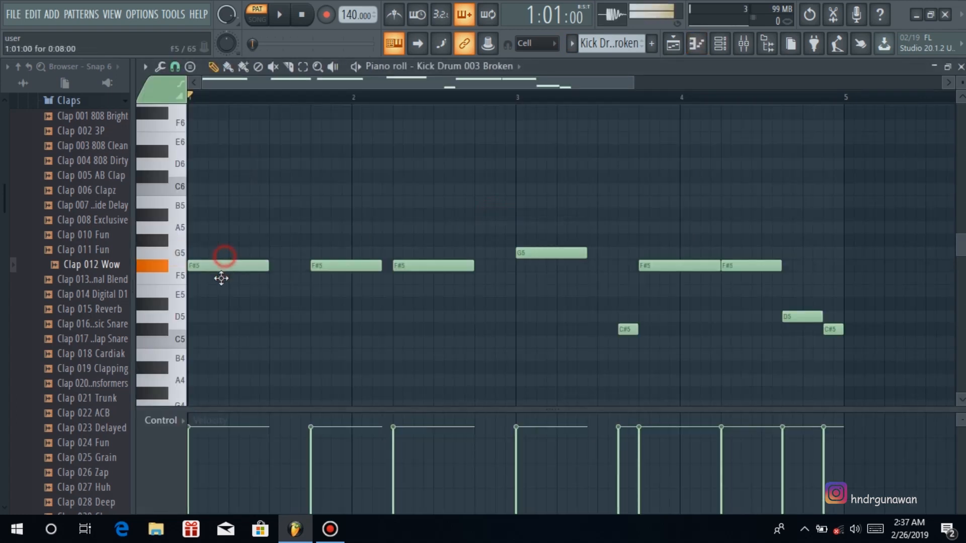
left_click_drag(222, 278, 214, 322)
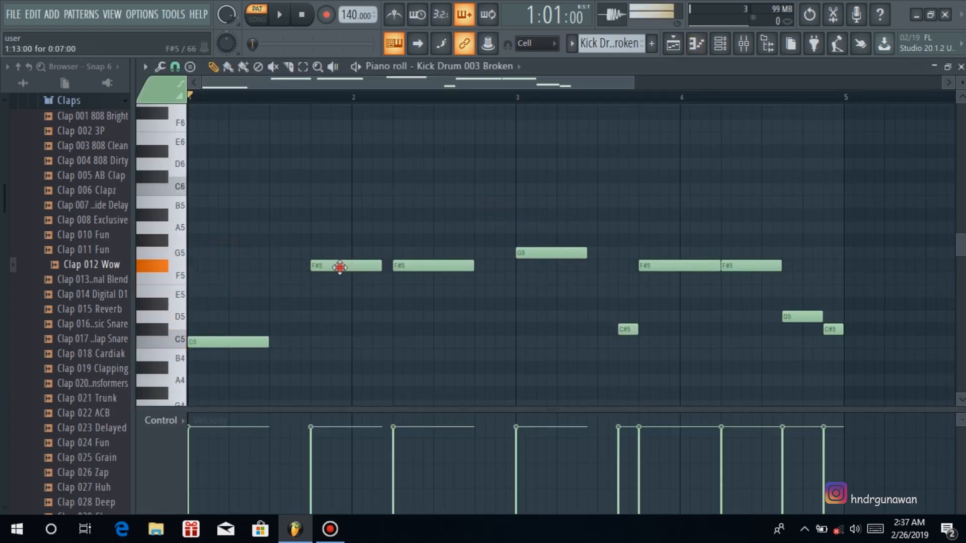
left_click_drag(340, 267, 340, 336)
left_click_drag(415, 270, 412, 340)
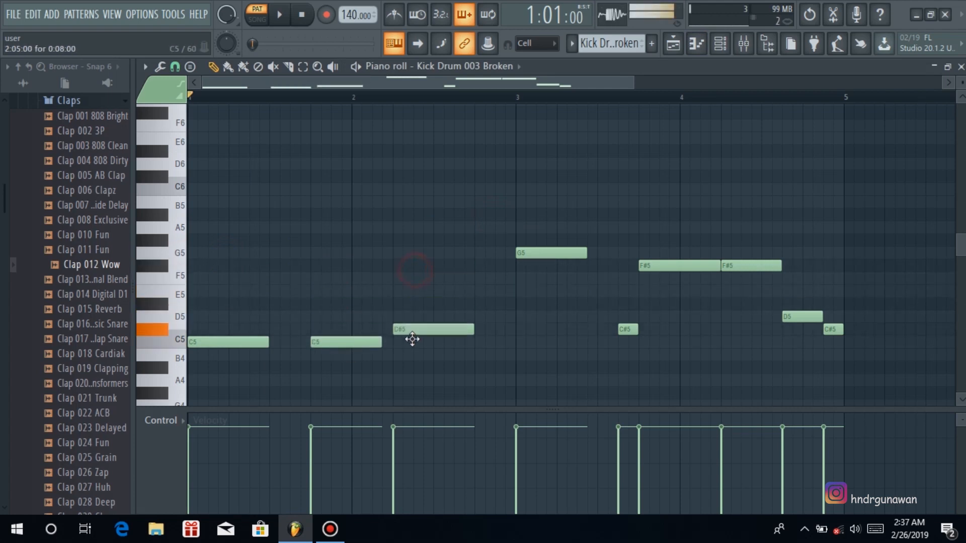
left_click_drag(550, 254, 554, 342)
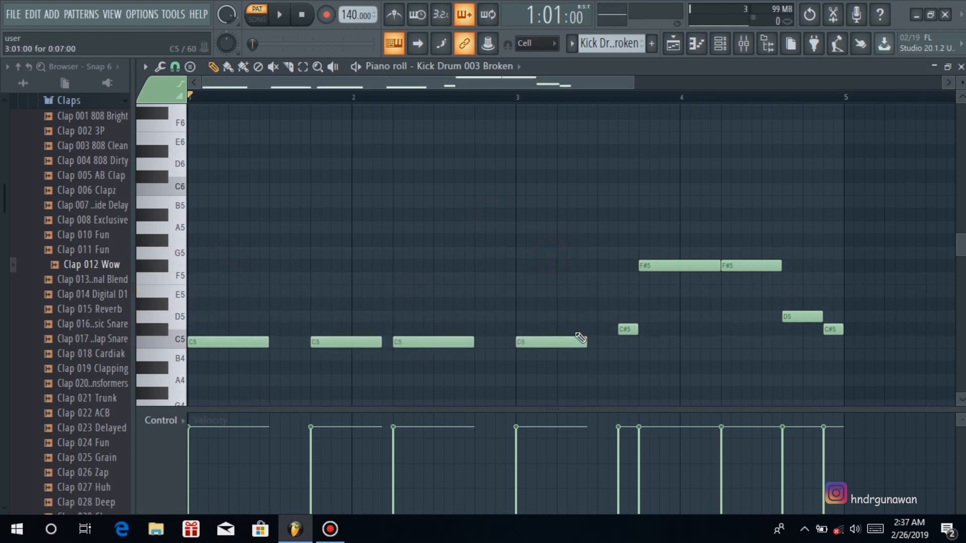
left_click_drag(657, 268, 665, 337)
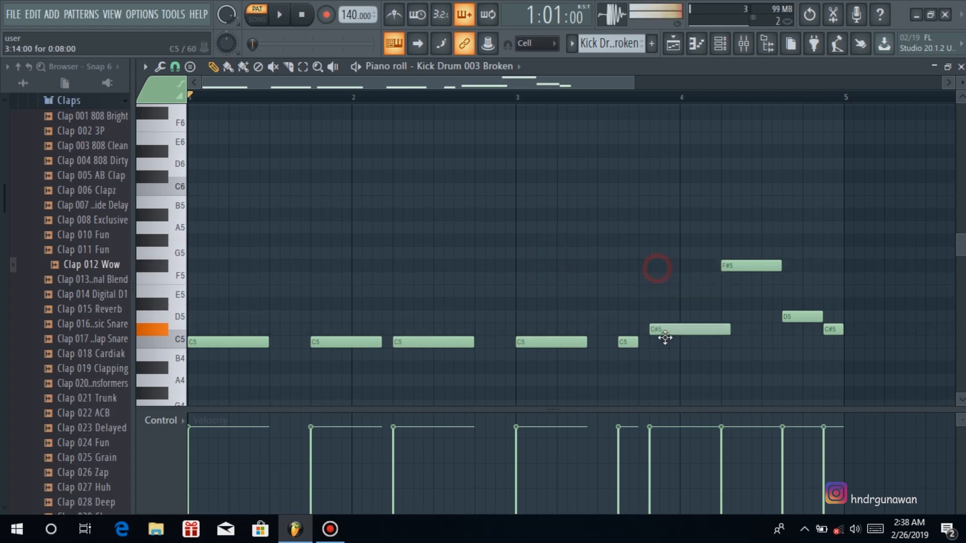
left_click_drag(742, 268, 745, 338)
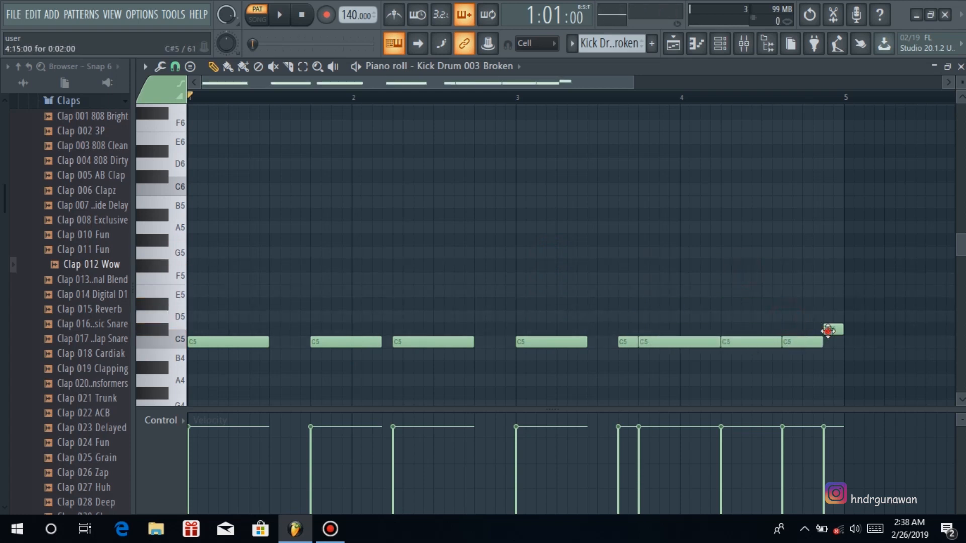
Play the pattern and shorten all the longer C5 kick notes to two steps each.
key("space")
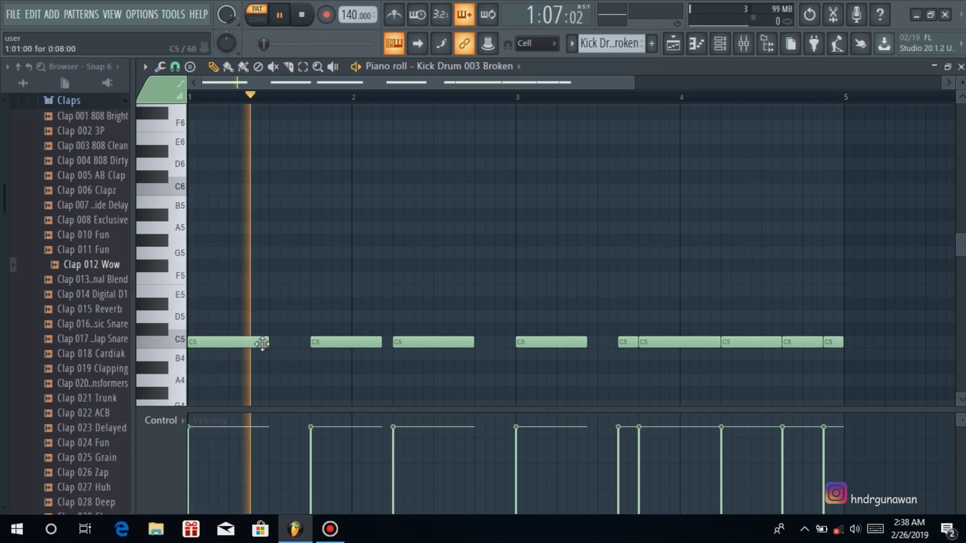
left_click_drag(266, 347, 207, 347)
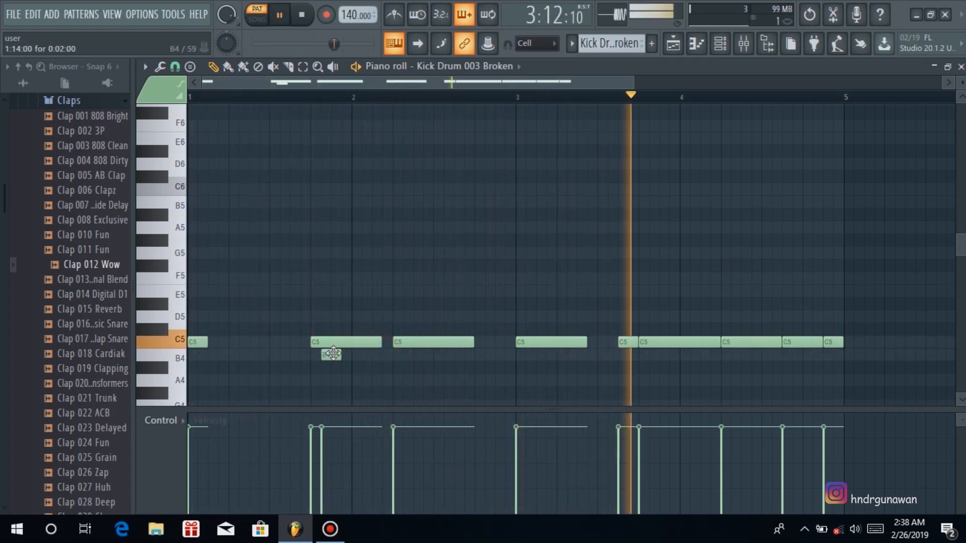
left_click_drag(381, 343, 330, 342)
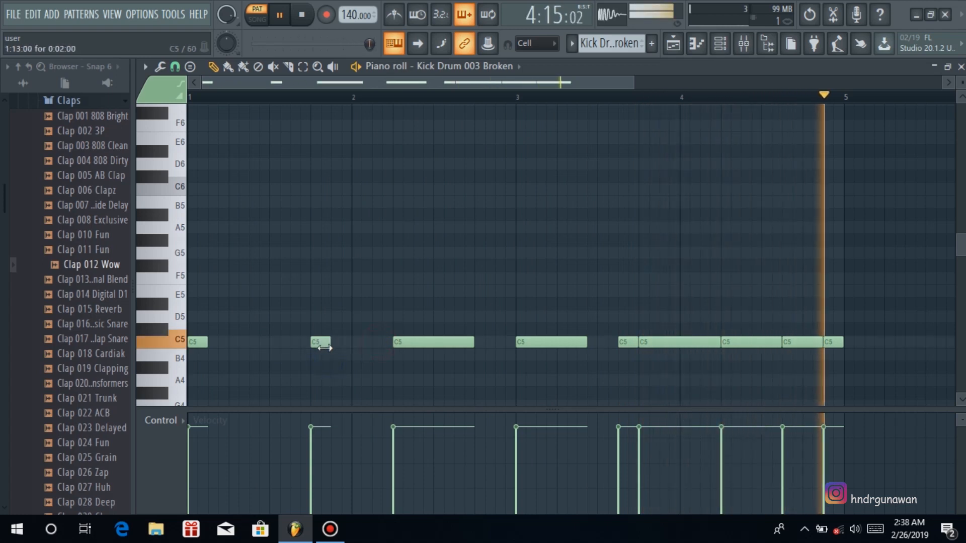
left_click_drag(474, 344, 414, 345)
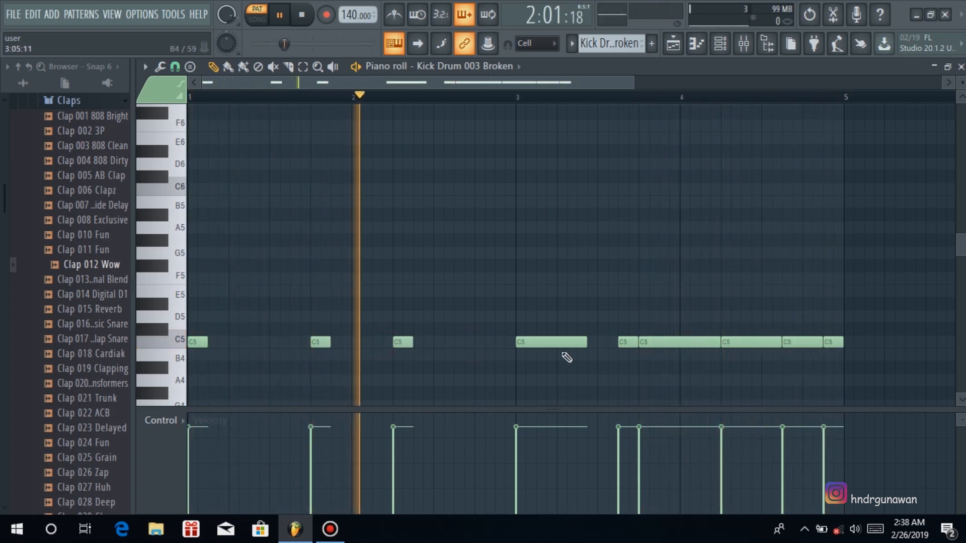
left_click_drag(585, 344, 534, 345)
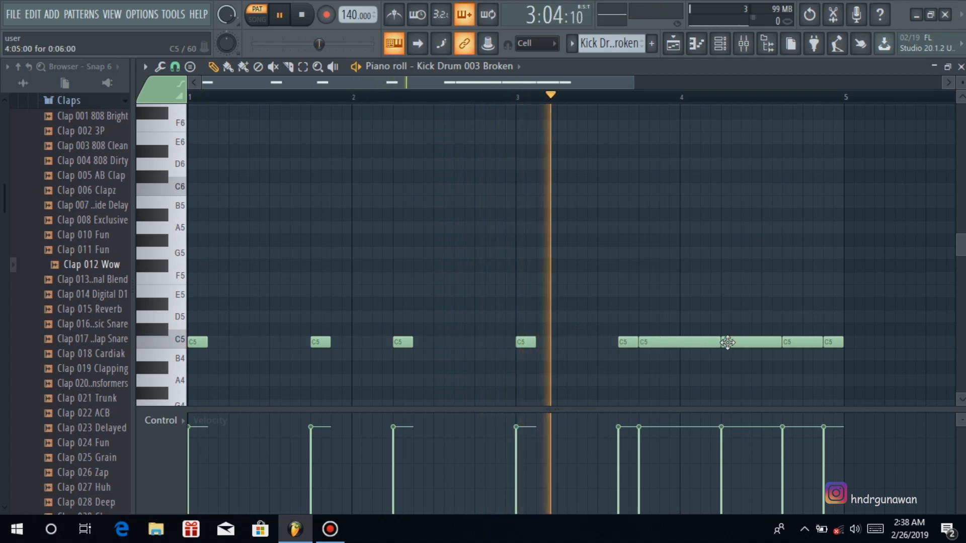
left_click_drag(721, 344, 657, 350)
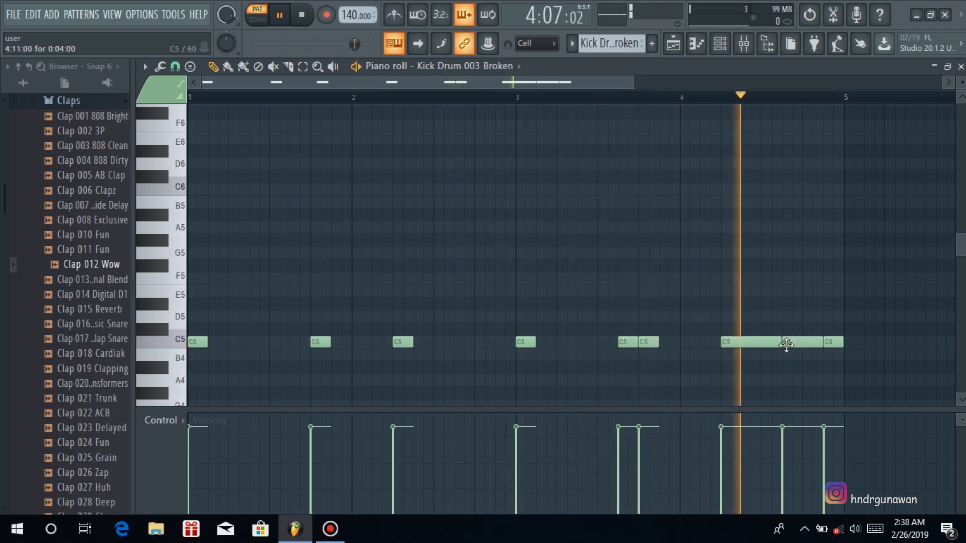
left_click_drag(782, 345, 737, 348)
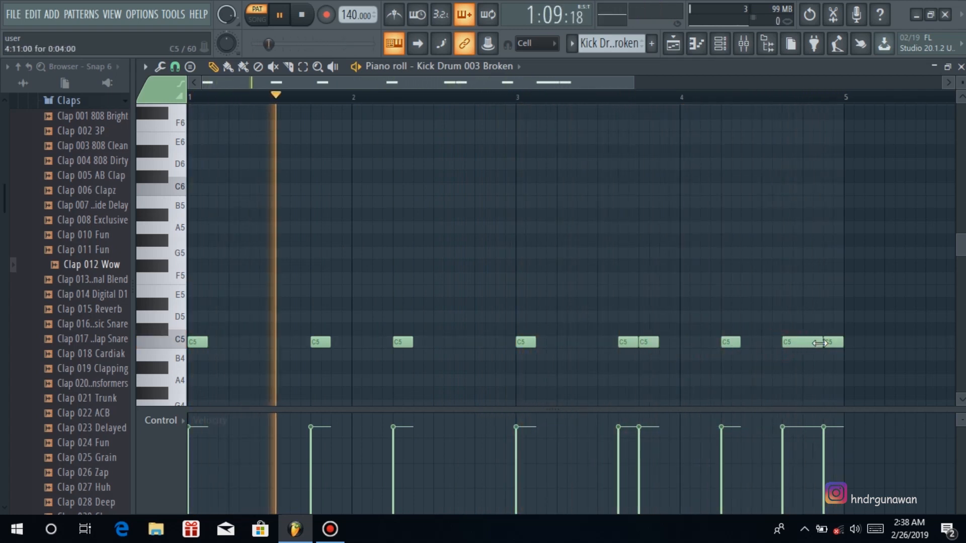
left_click_drag(823, 344, 804, 344)
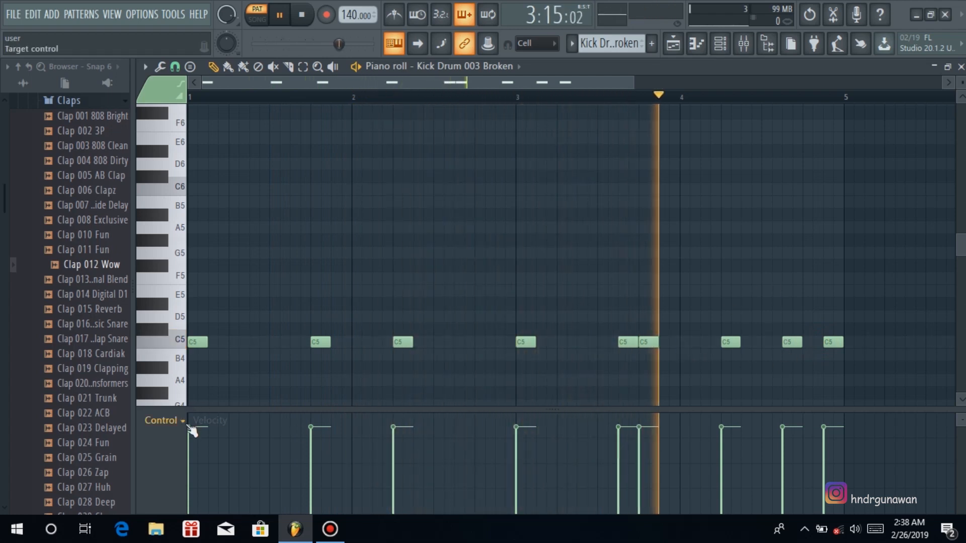
Raise the kick note velocities to just over 90%, set the fifth note slightly lower, and close the piano roll.
left_click_drag(190, 427, 190, 425)
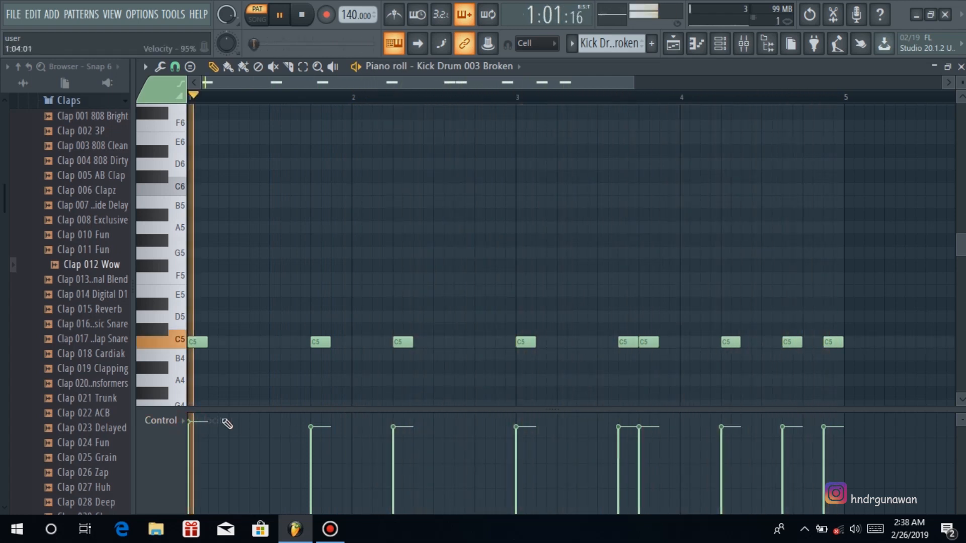
left_click_drag(311, 427, 403, 428)
mouse_move(474, 431)
left_mouse_down()
mouse_move(632, 425)
mouse_move(725, 434)
mouse_move(825, 422)
left_mouse_up()
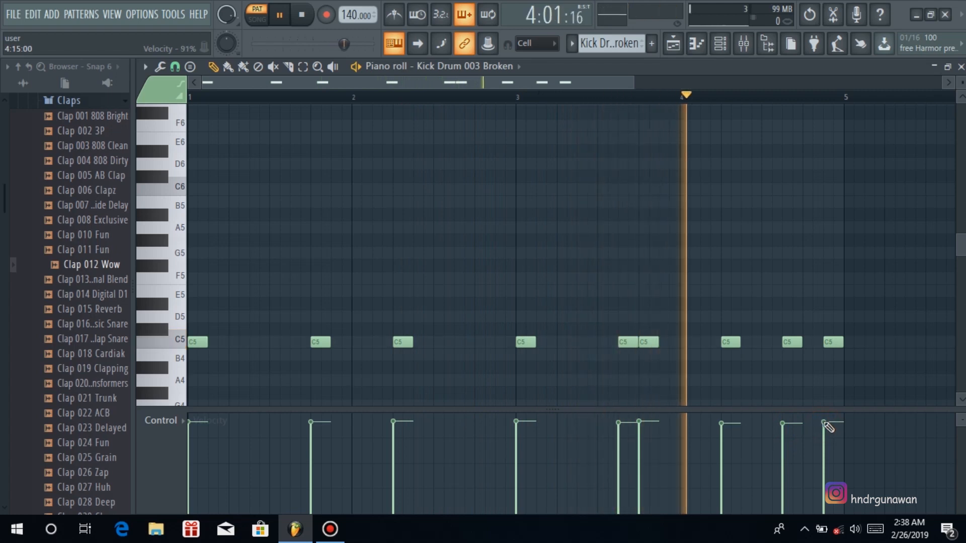
left_click_drag(619, 424, 620, 427)
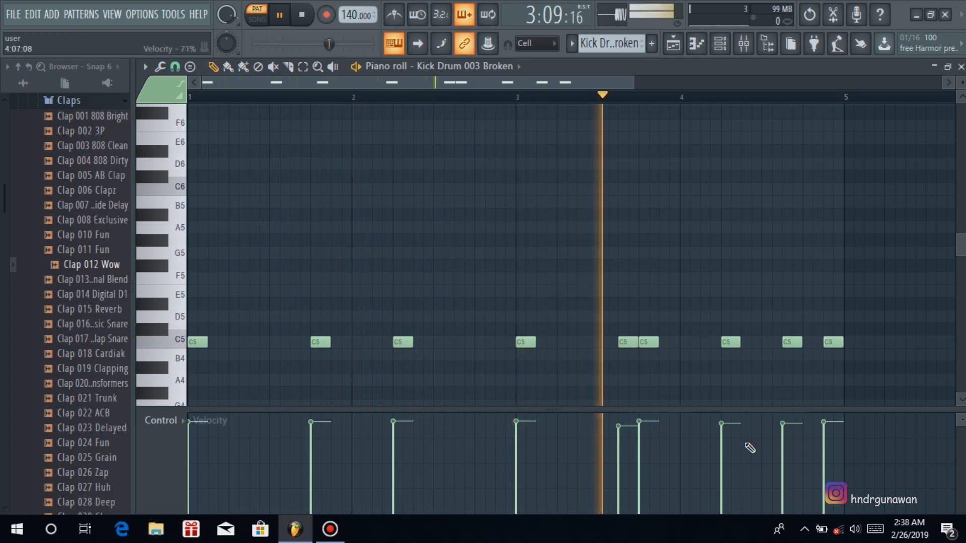
left_click(960, 66)
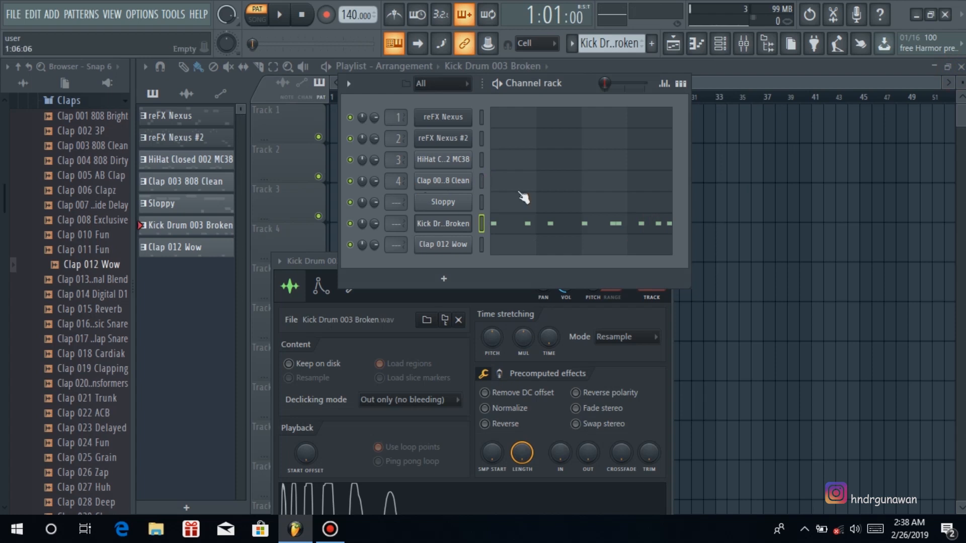
Close the kick sample settings and channel rack, and lay reFX Nexus clips end to end along Track 1 from bar 1 to bar 45.
left_click(309, 261)
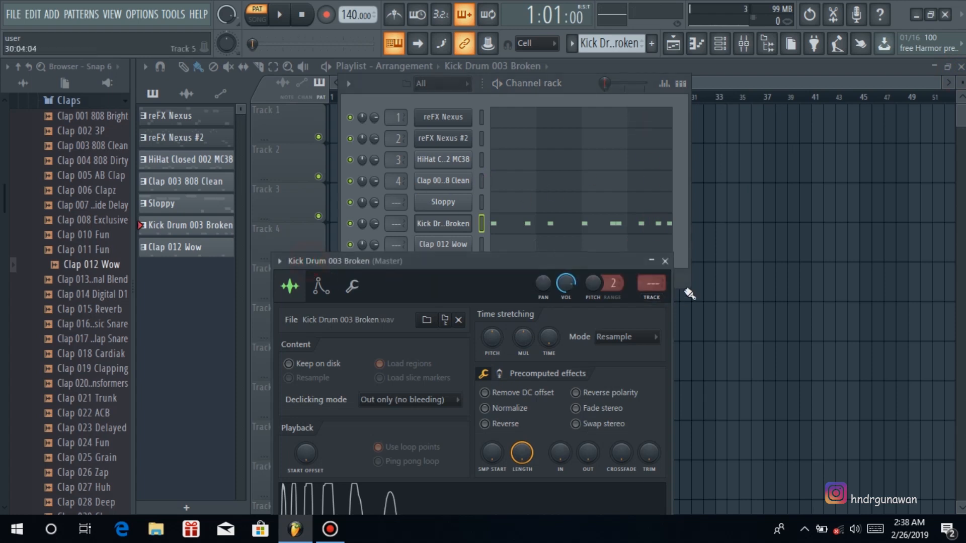
left_click(665, 262)
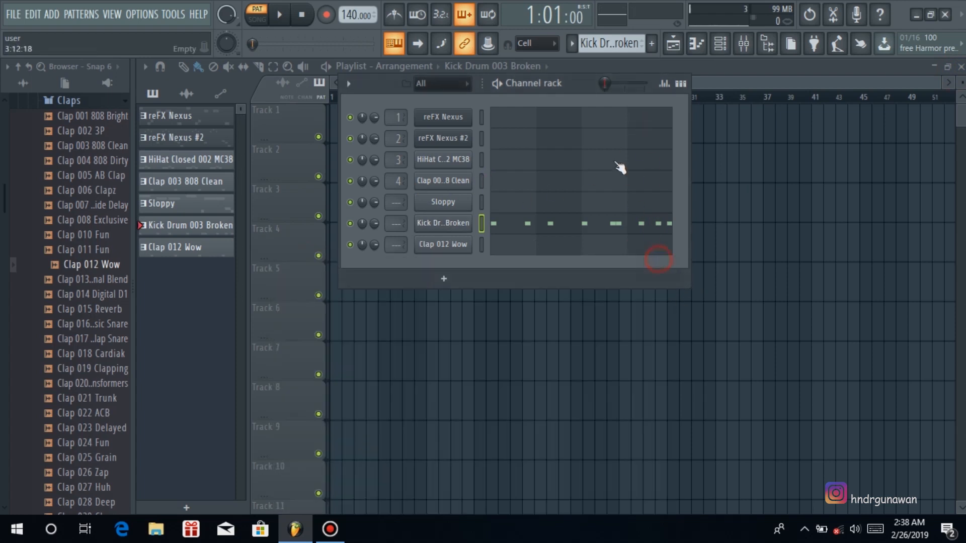
left_click(696, 68)
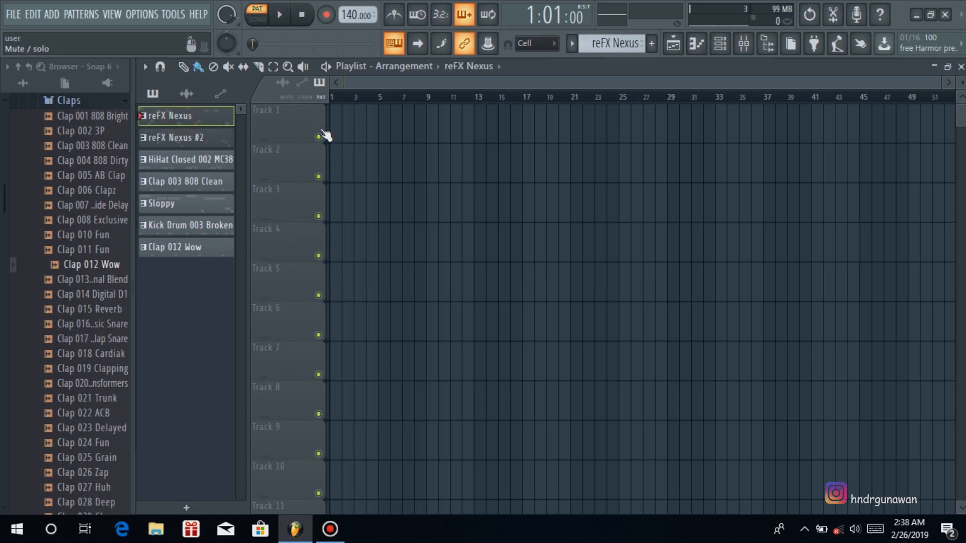
left_click_drag(334, 136, 598, 171)
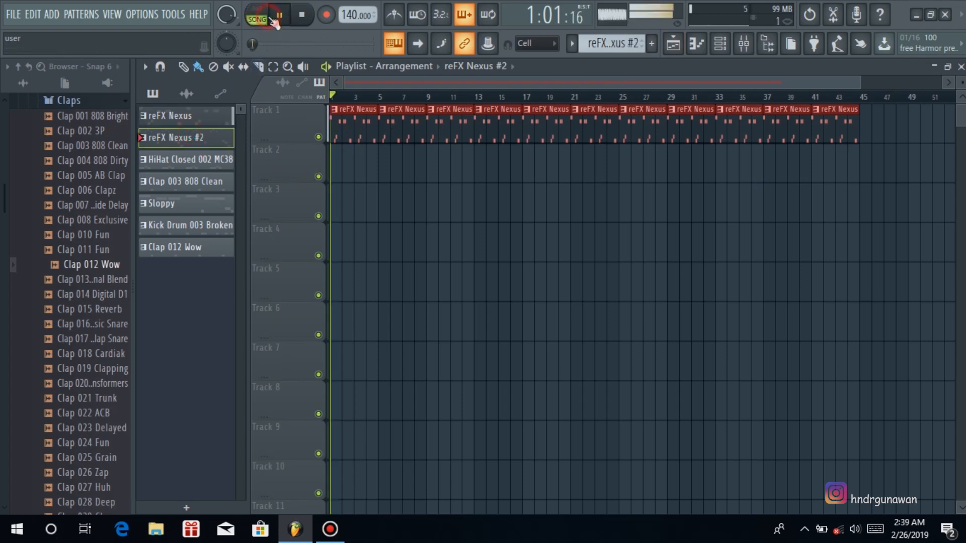
Place reFX Nexus #2 clips on Track 2 at bars 5, 9 and 13, and trim both tracks' clips half a bar before bar 9.
left_click(381, 169)
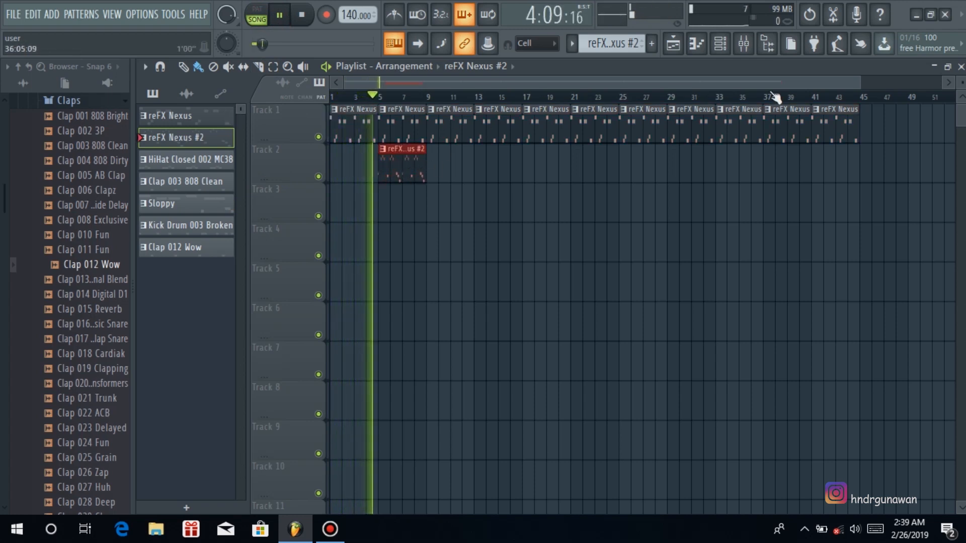
left_click_drag(859, 82, 609, 95)
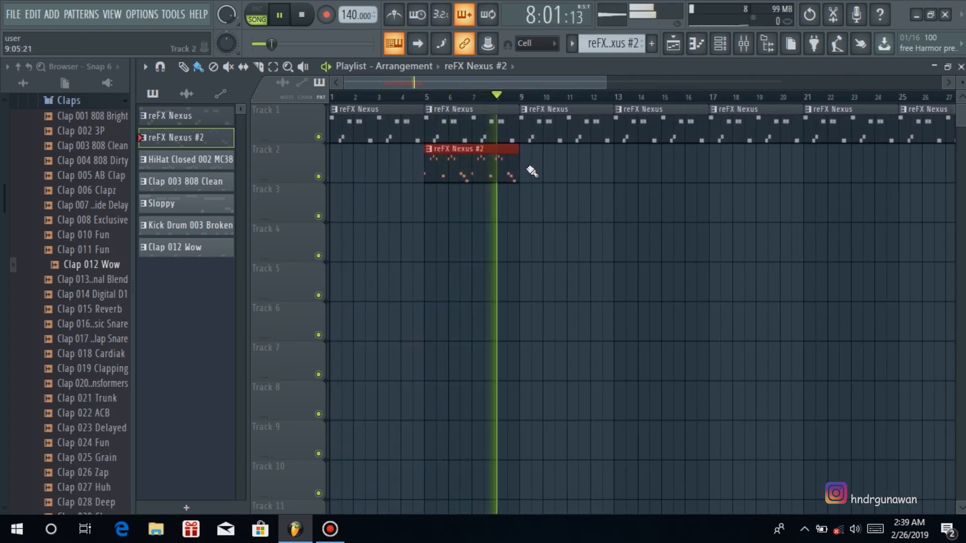
key("space")
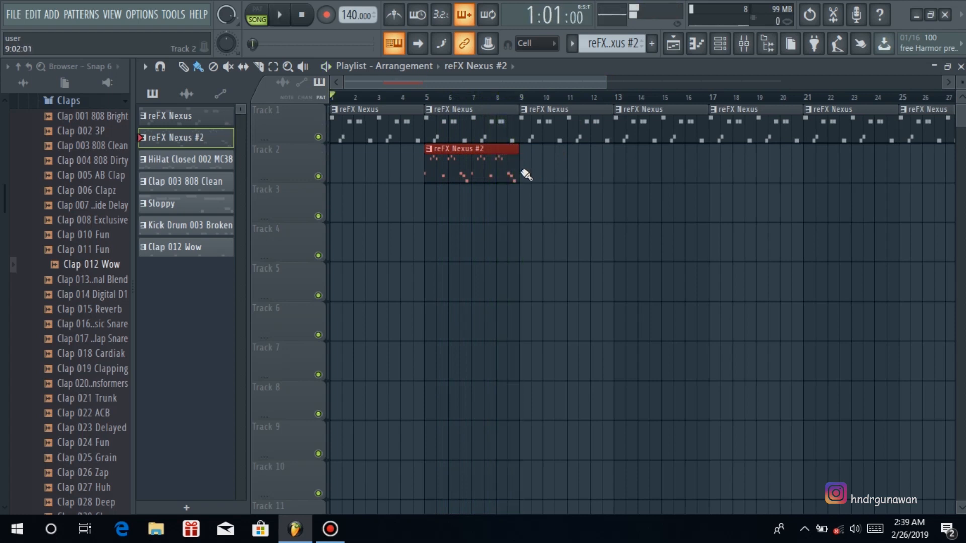
key("space")
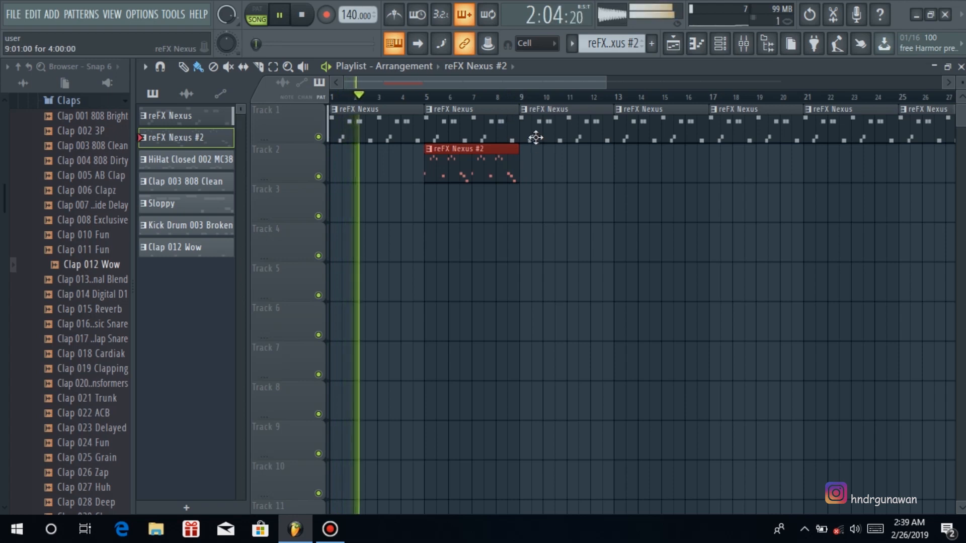
left_click(528, 166)
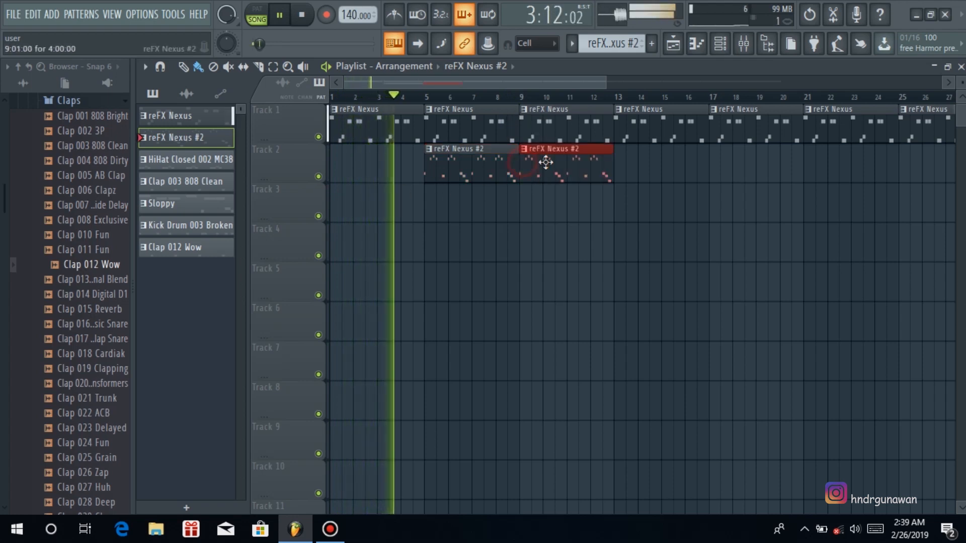
left_click(620, 168)
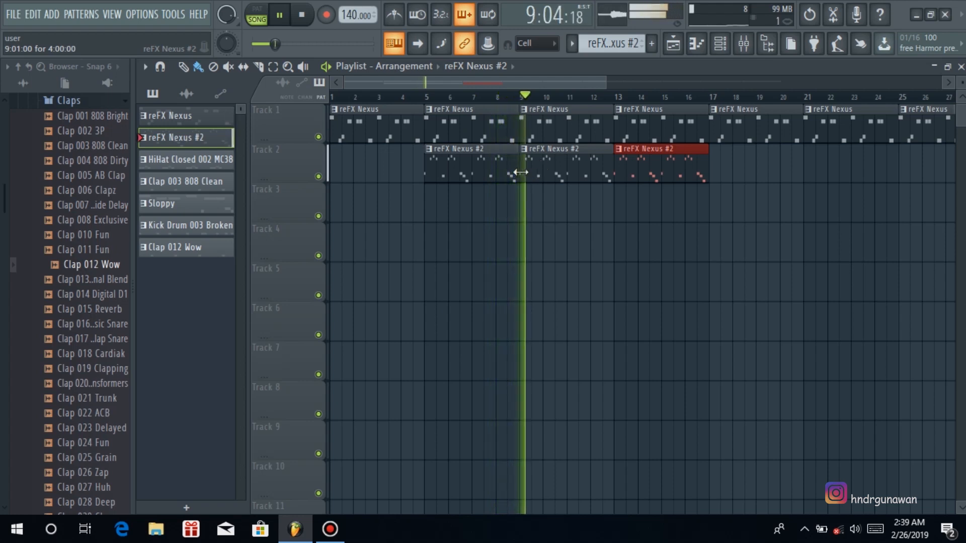
key("space")
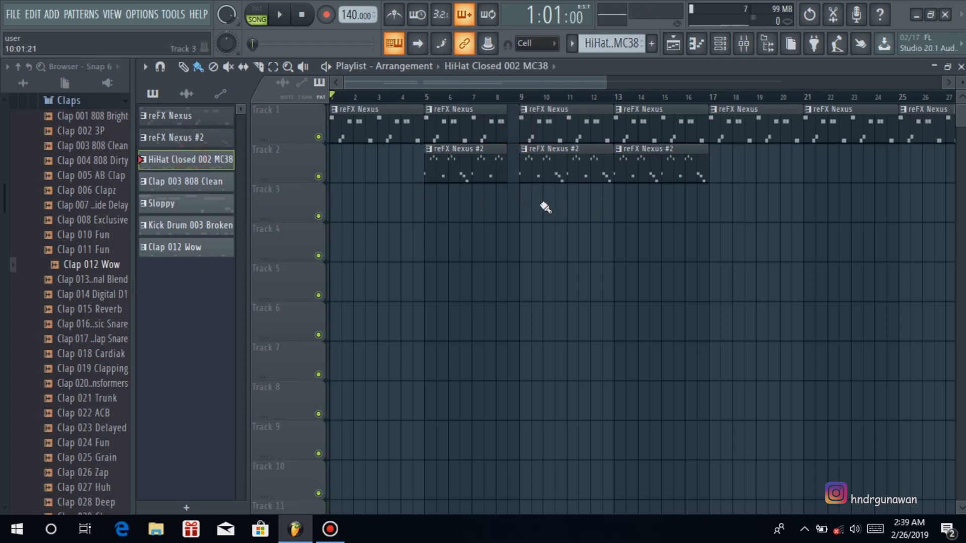
Place the HiHat Closed 002, Clap 003 808 Clean, Sloppy, Kick Drum 003 Broken and Clap 012 Wow patterns at bar 9 on Tracks 3 to 7.
left_click(526, 201)
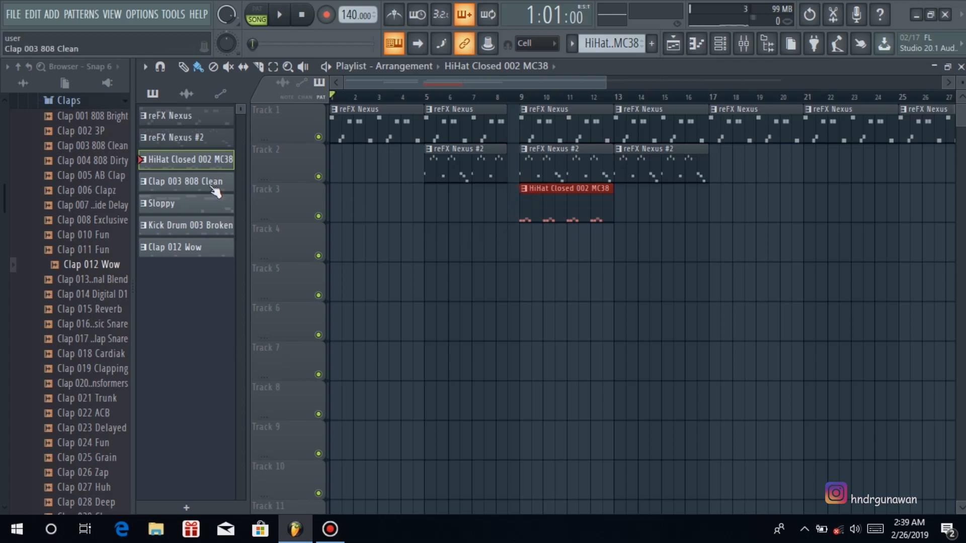
left_click(523, 243)
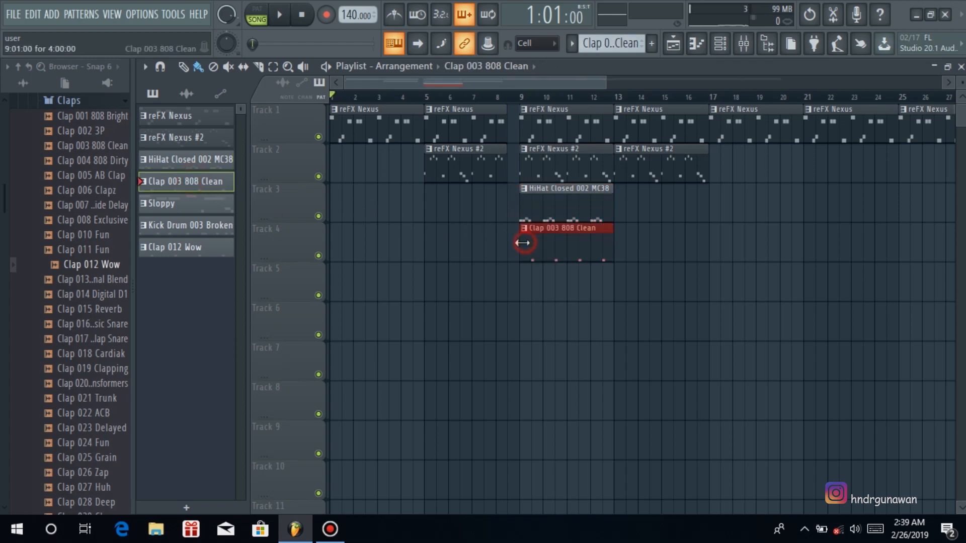
left_click(524, 288)
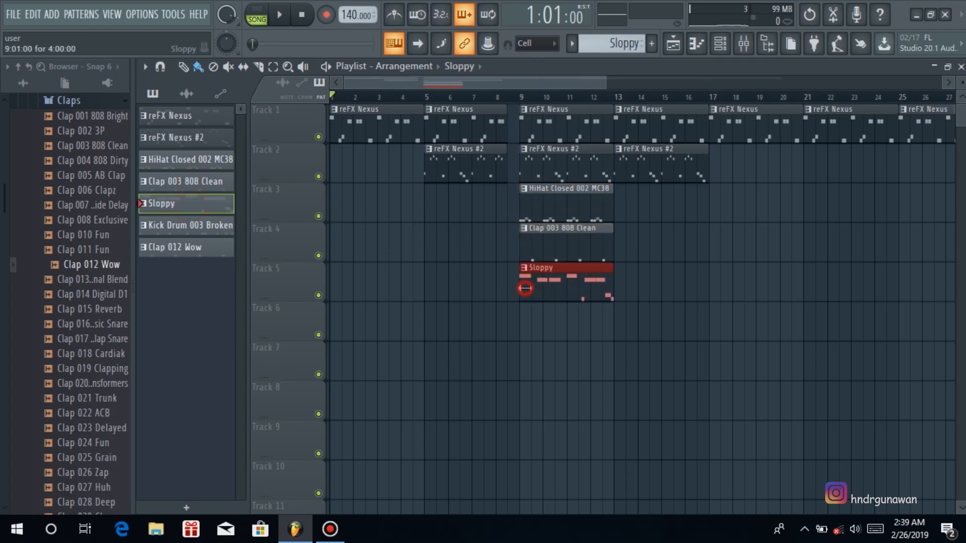
left_click(524, 328)
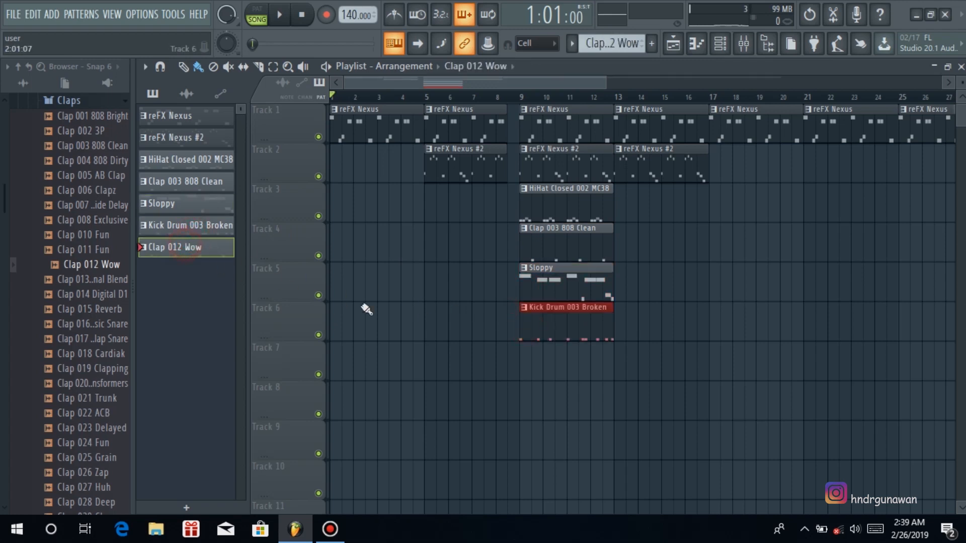
left_click(523, 369)
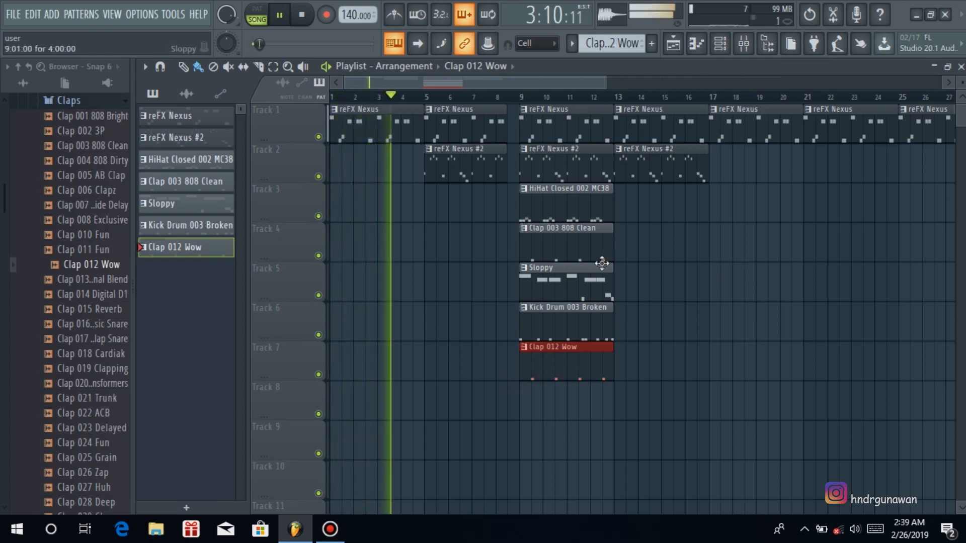
Repeat the hi-hat, both clap, Sloppy and kick clips at bar 13 on Tracks 3 to 7 while the song plays.
left_click(603, 198)
left_click(618, 199)
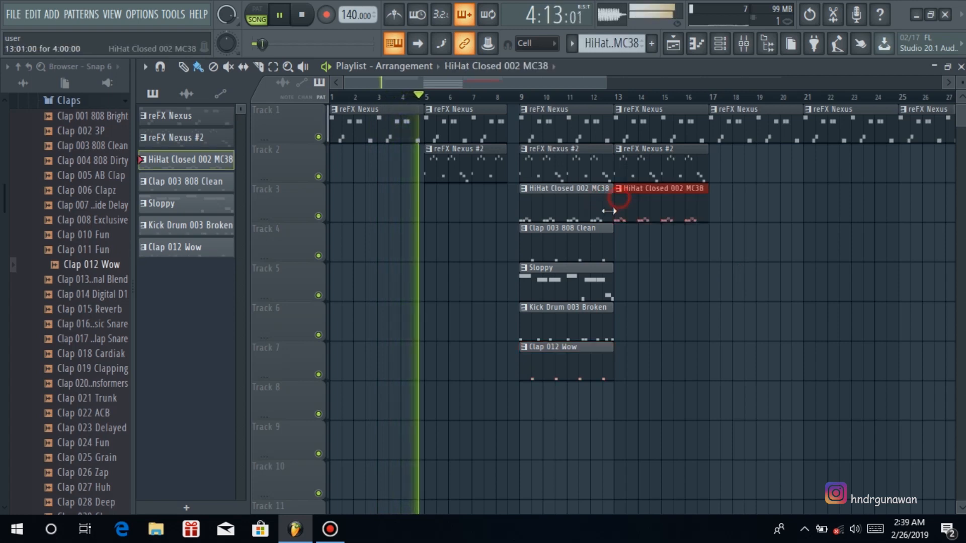
left_click(596, 232)
left_click(619, 240)
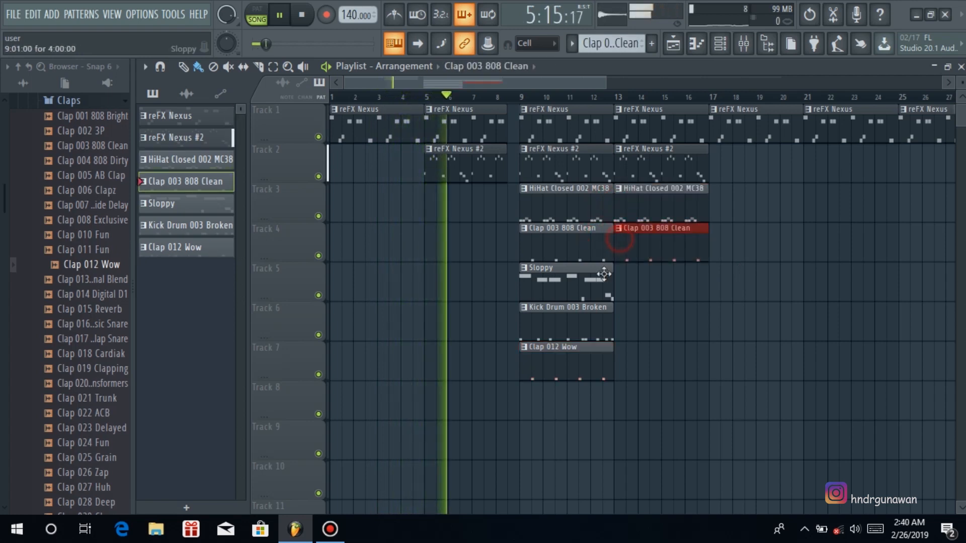
left_click(604, 273)
left_click(623, 285)
left_click(591, 322)
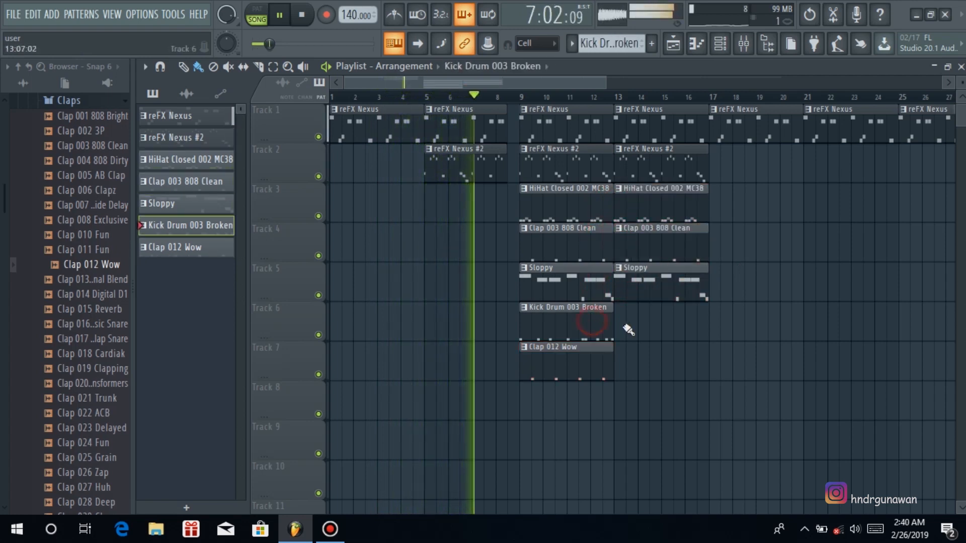
left_click(622, 330)
left_click(602, 358)
left_click(619, 365)
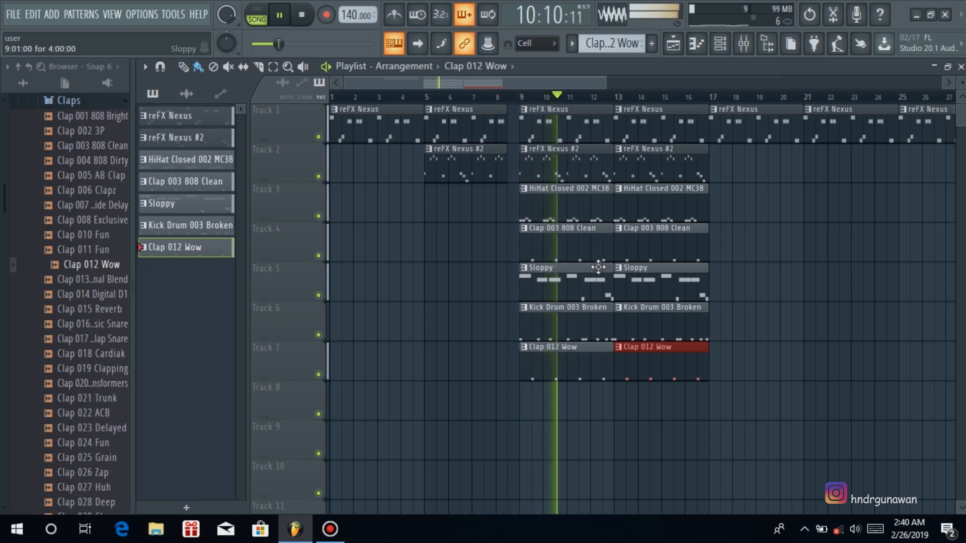
Stop playback and shorten the clips starting at bar 13 on Tracks 1 to 7 to three and a half bars.
left_click_drag(594, 85, 629, 86)
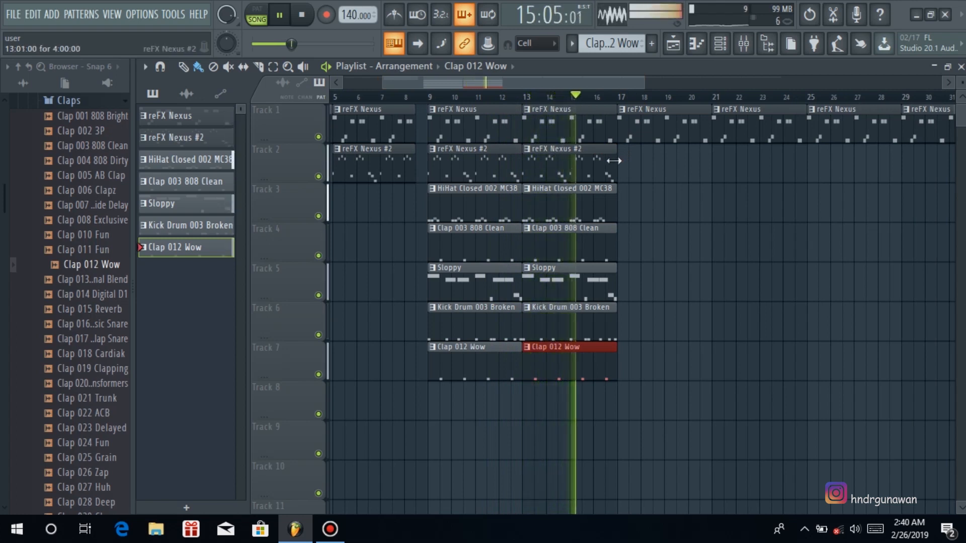
key("space")
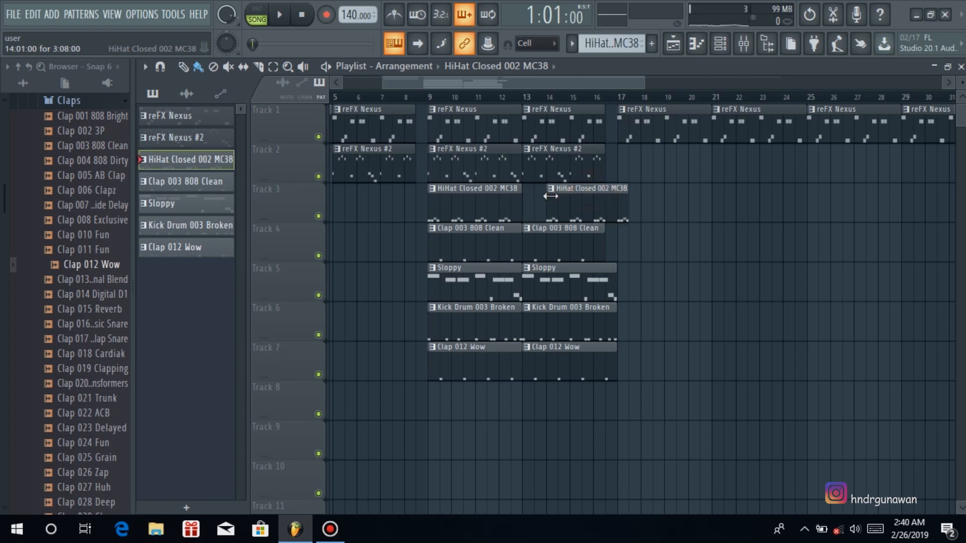
right_click(631, 190)
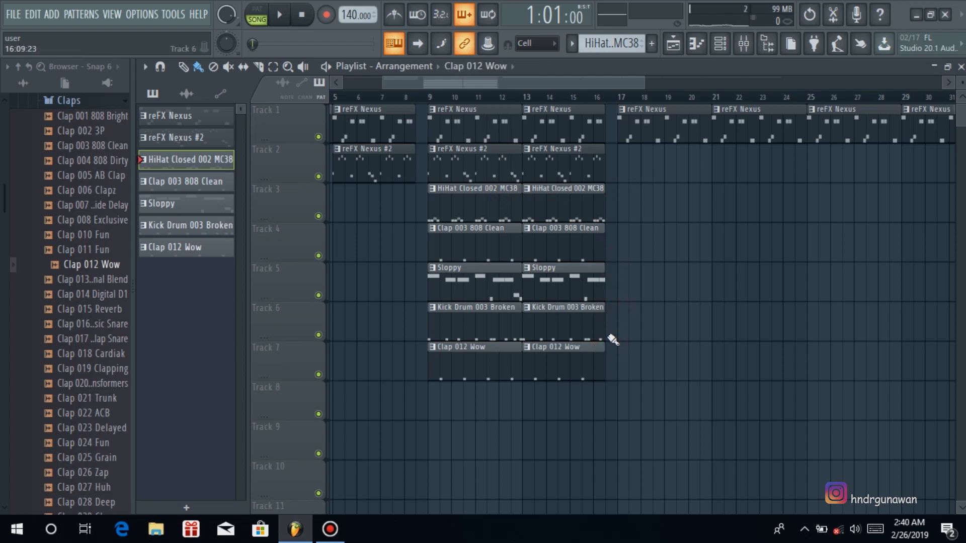
Play the song from bar 16 to check the break, and place the matching patterns at bar 17 on Tracks 2 to 7.
left_click(542, 101)
left_click(599, 98)
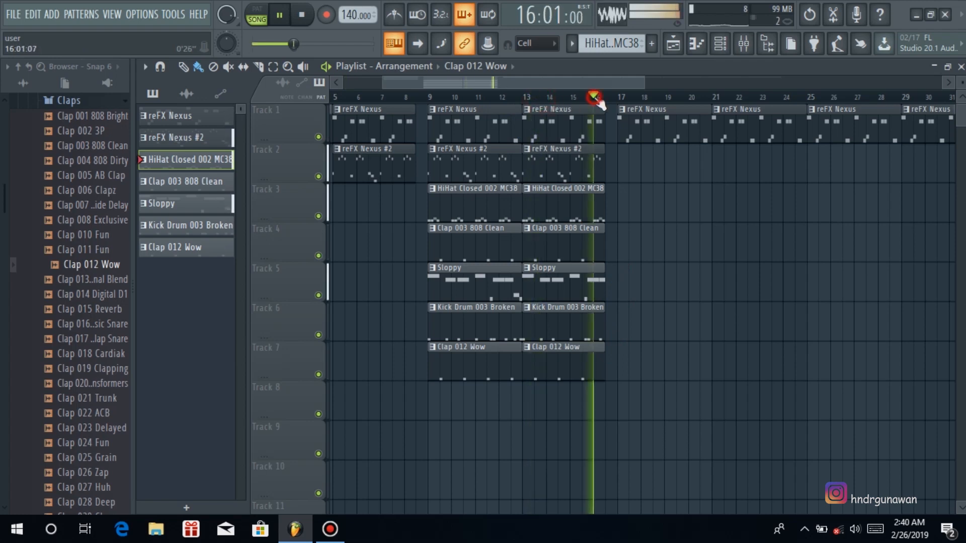
key("space")
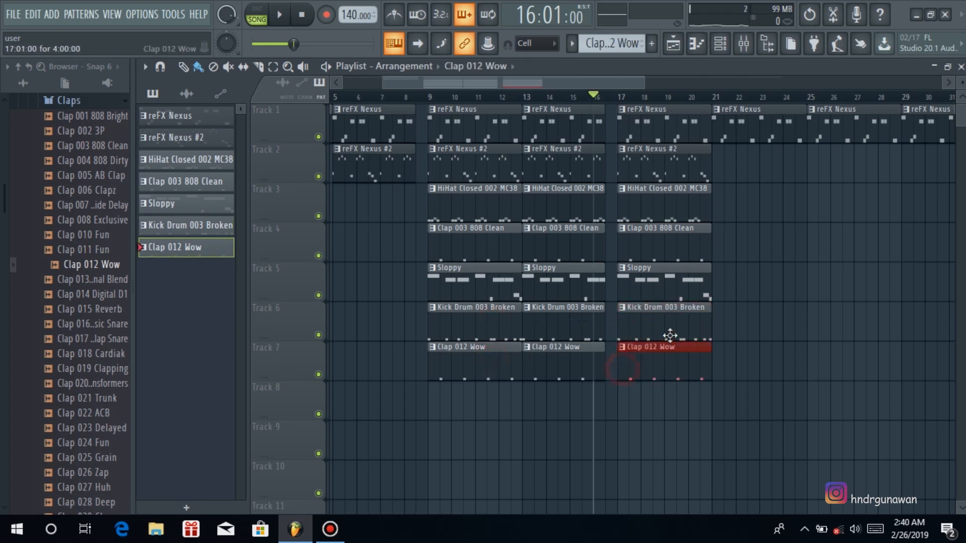
Repeat the reFX Nexus #2, hi-hat, clap, Sloppy and kick clips at bar 21 on Tracks 2 to 7.
left_click(696, 161)
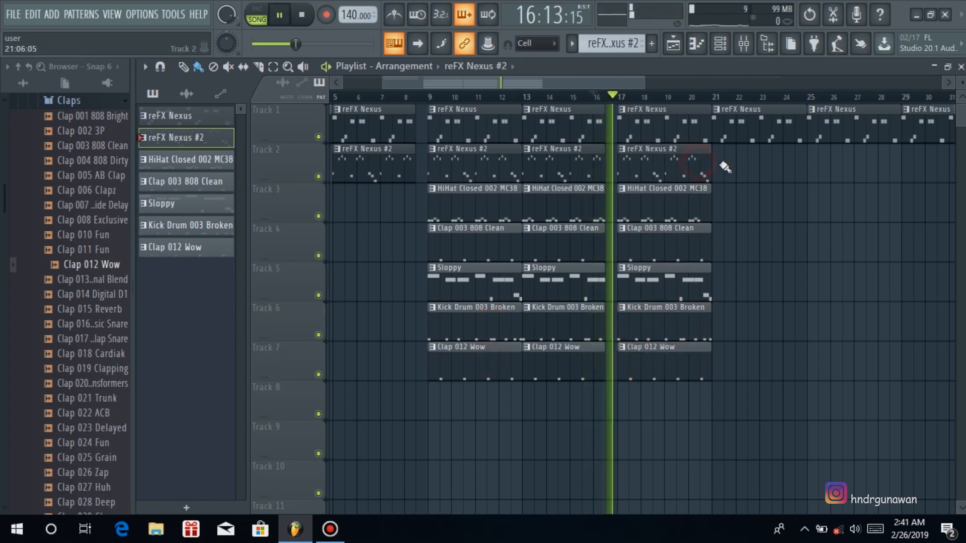
left_click(717, 166)
left_click(689, 211)
left_click(722, 211)
left_click(694, 237)
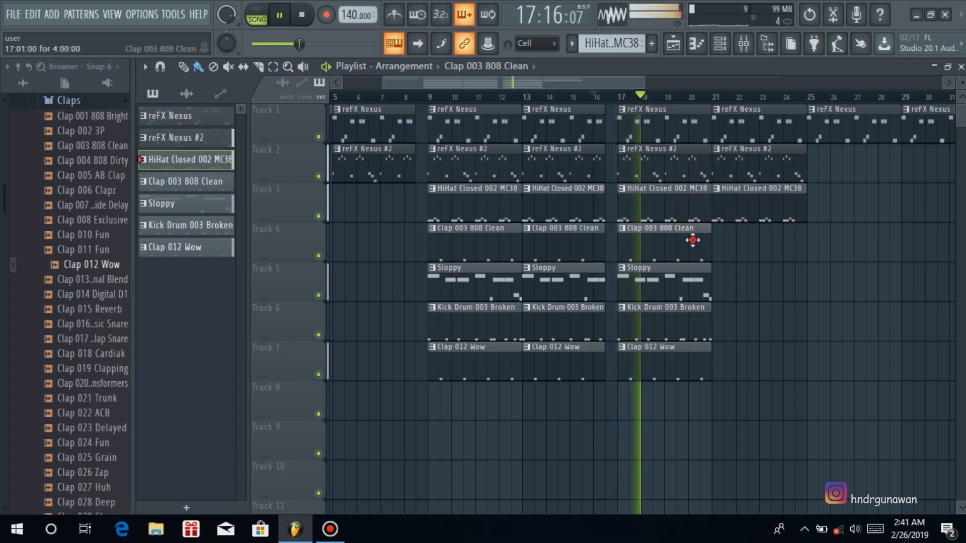
left_click(721, 243)
left_click(689, 276)
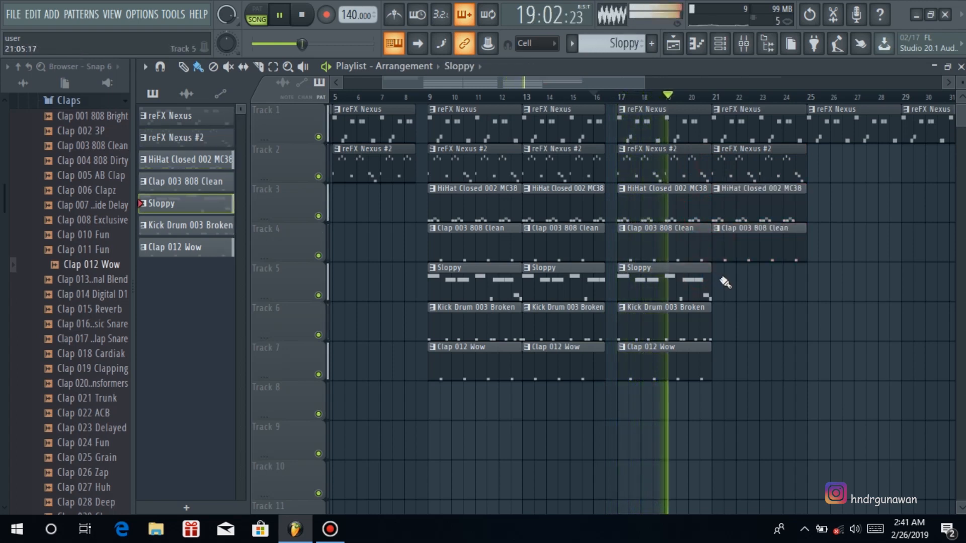
left_click(717, 280)
left_click(701, 313)
left_click(718, 324)
left_click(697, 353)
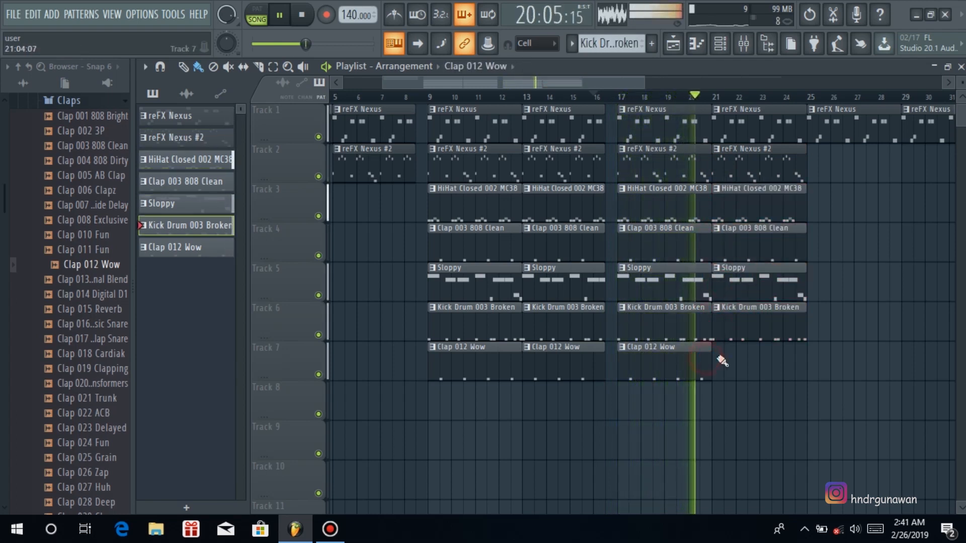
left_click(718, 357)
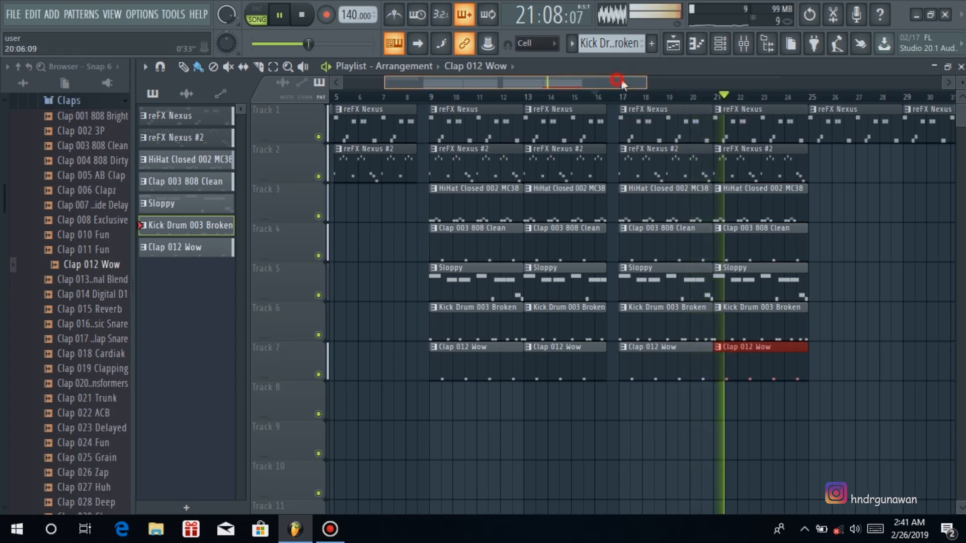
Repeat the reFX Nexus #2, hi-hat, clap, Sloppy and kick clips at bar 25 on Tracks 2 to 7.
left_click_drag(620, 80, 678, 89)
left_click(648, 157)
left_click(675, 160)
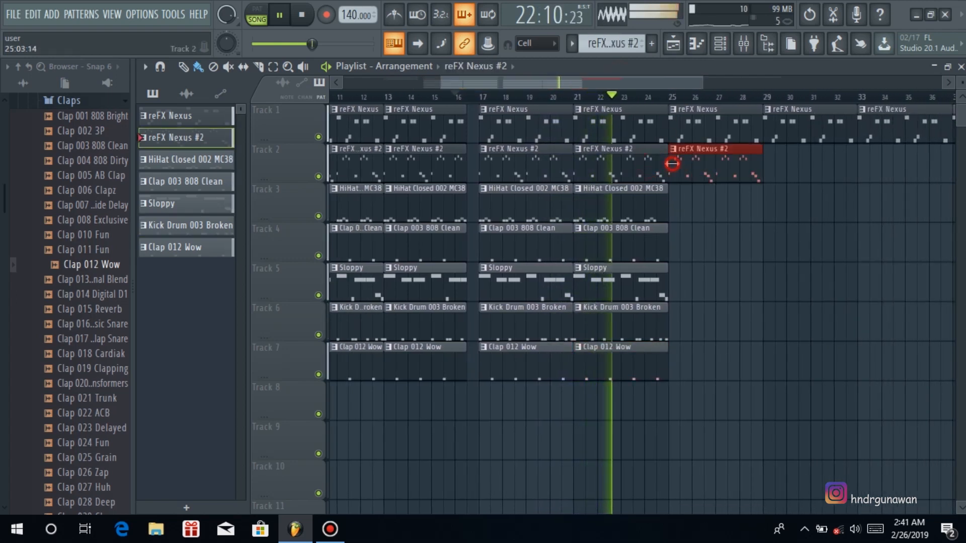
left_click(654, 206)
left_click(675, 208)
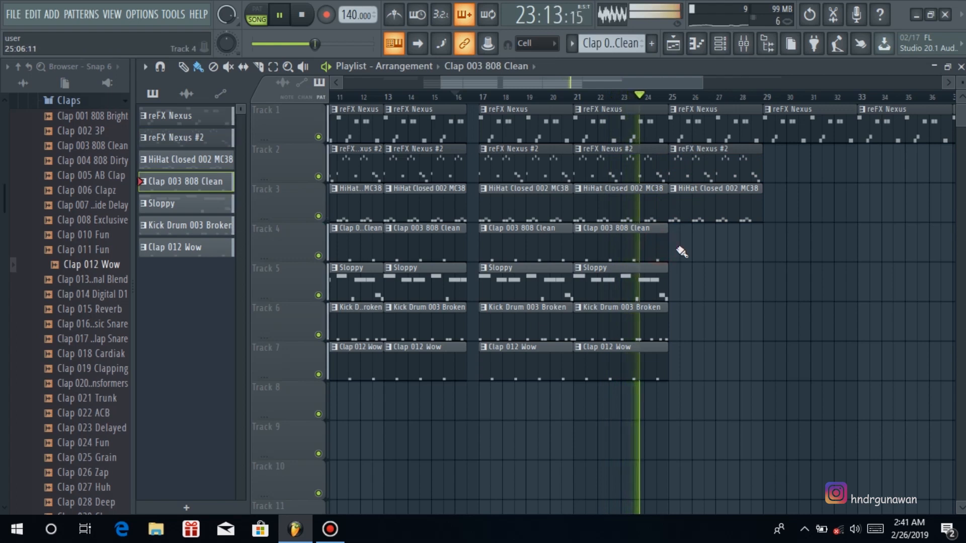
left_click(674, 246)
left_click(655, 288)
left_click(675, 289)
left_click(658, 325)
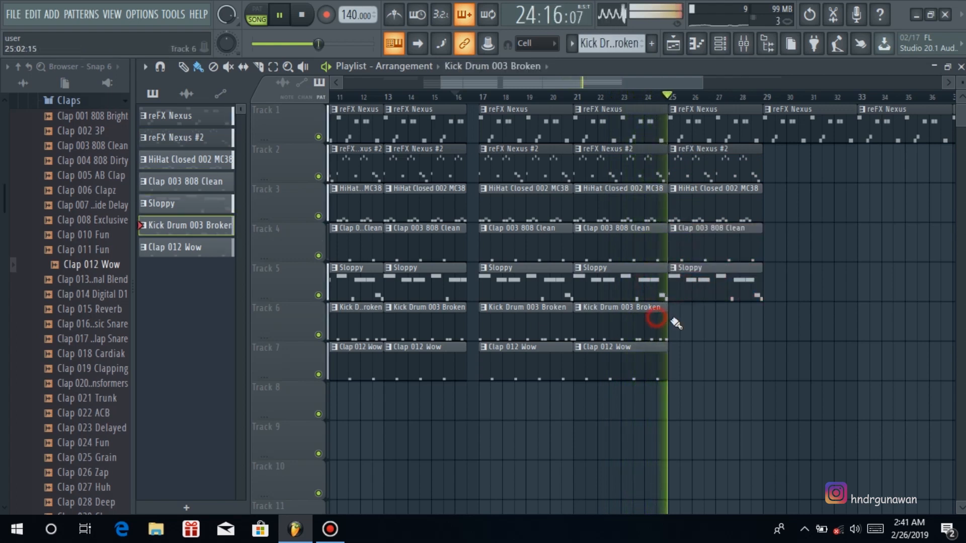
left_click(674, 322)
left_click(654, 360)
left_click(677, 357)
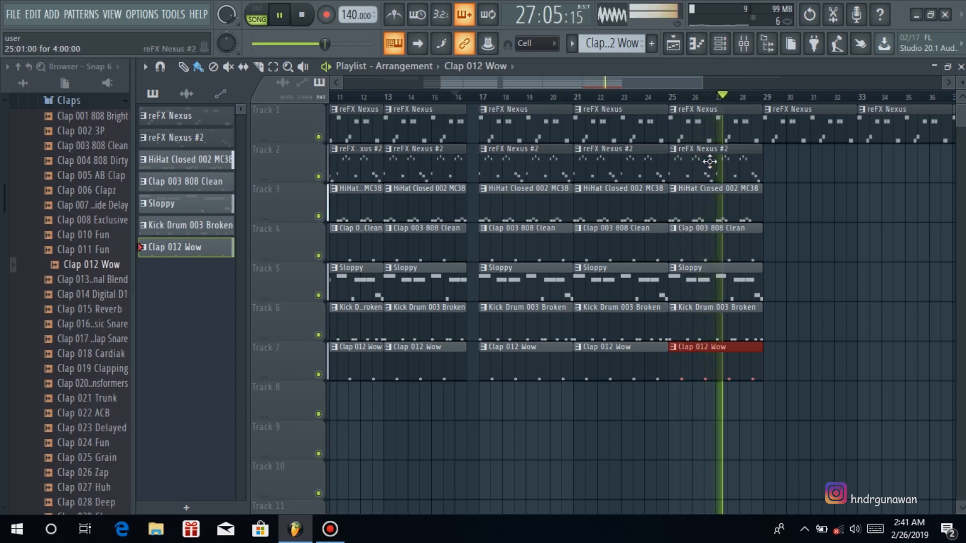
Stop playback, shorten the clips starting at bar 21 on Tracks 1 to 7 to three and a half bars, and replay from bar 16.
key("space")
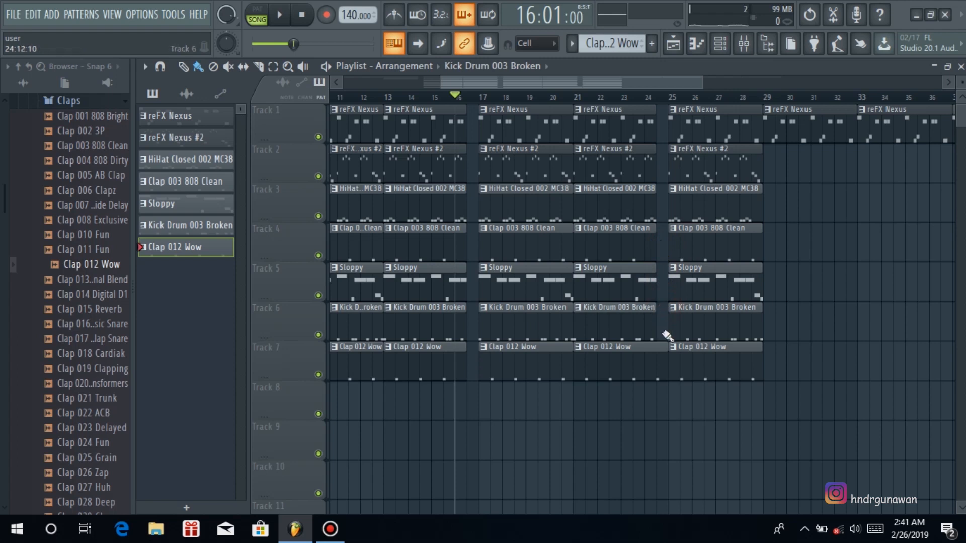
key("space")
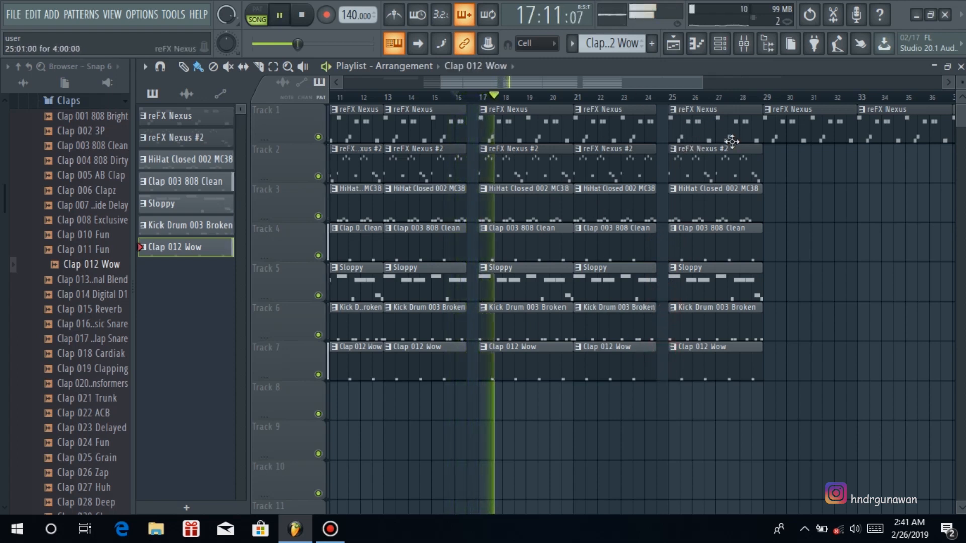
Repeat the reFX Nexus #2, HiHat Closed 002 MC38 and Clap 003 808 Clean clips at bar 29 on Tracks 2 to 4.
left_click_drag(664, 83, 714, 94)
left_click(620, 157)
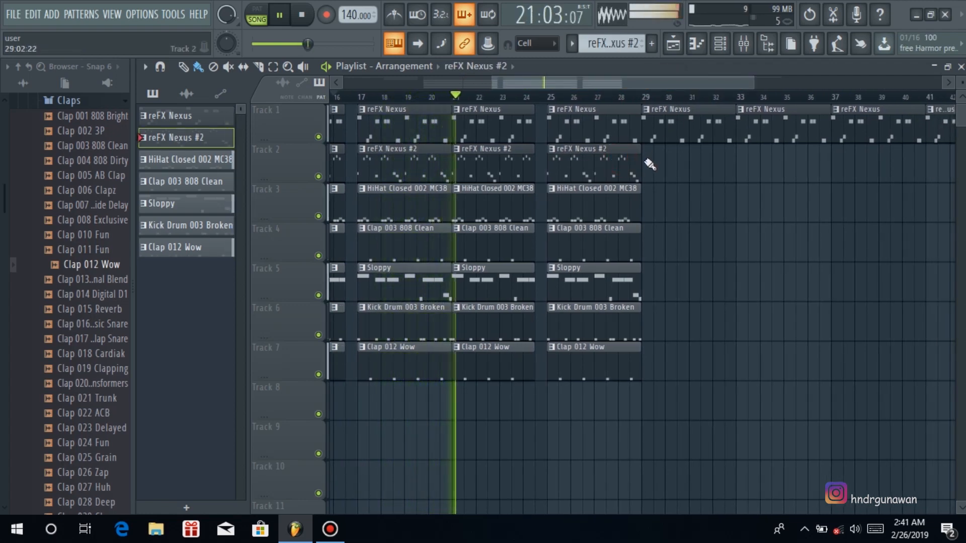
left_click(616, 165)
left_click(652, 168)
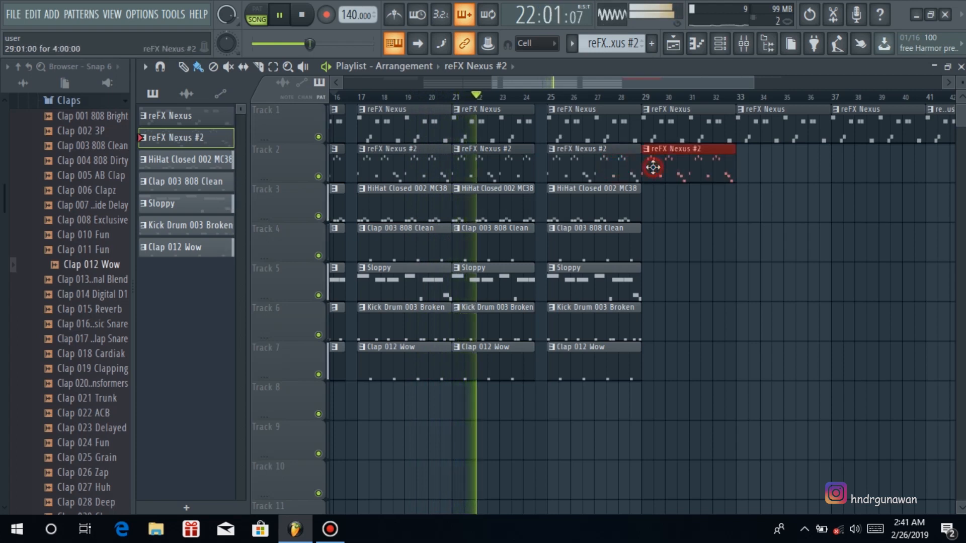
left_click(624, 214)
left_click(649, 213)
left_click(636, 249)
left_click(649, 251)
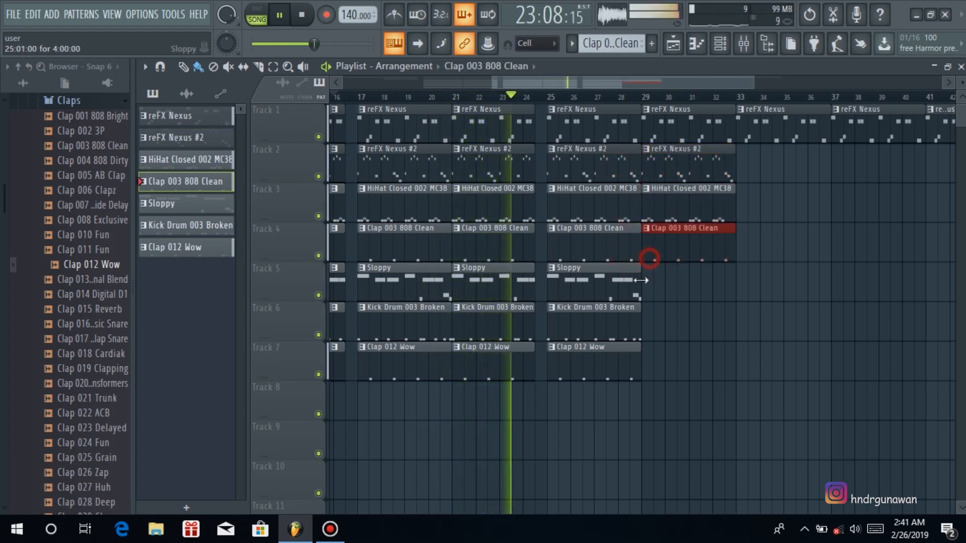
Repeat the Sloppy, Kick Drum 003 Broken and Clap 012 Wow clips at bar 29 on Tracks 5 to 7.
left_click(636, 286)
left_click(649, 289)
left_click(636, 314)
left_click(650, 319)
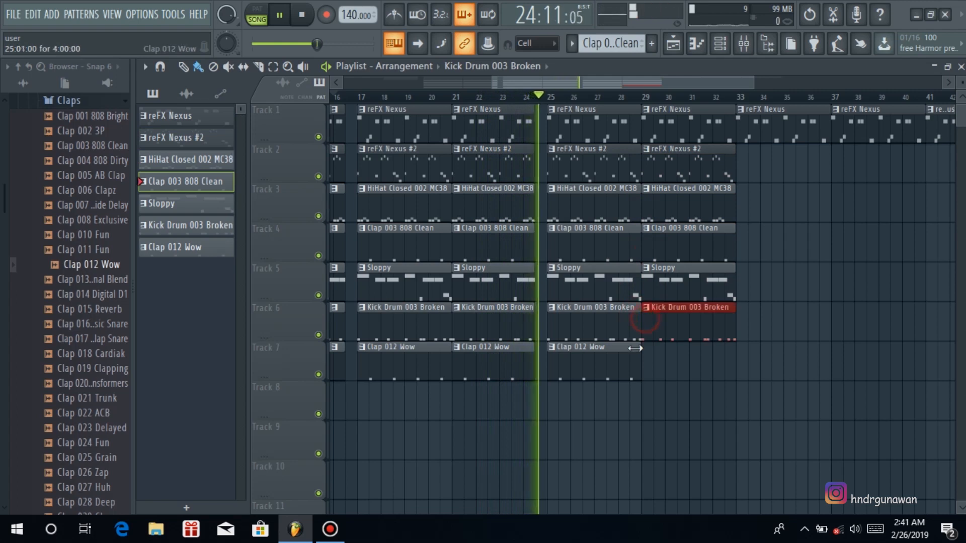
left_click(633, 355)
left_click(647, 363)
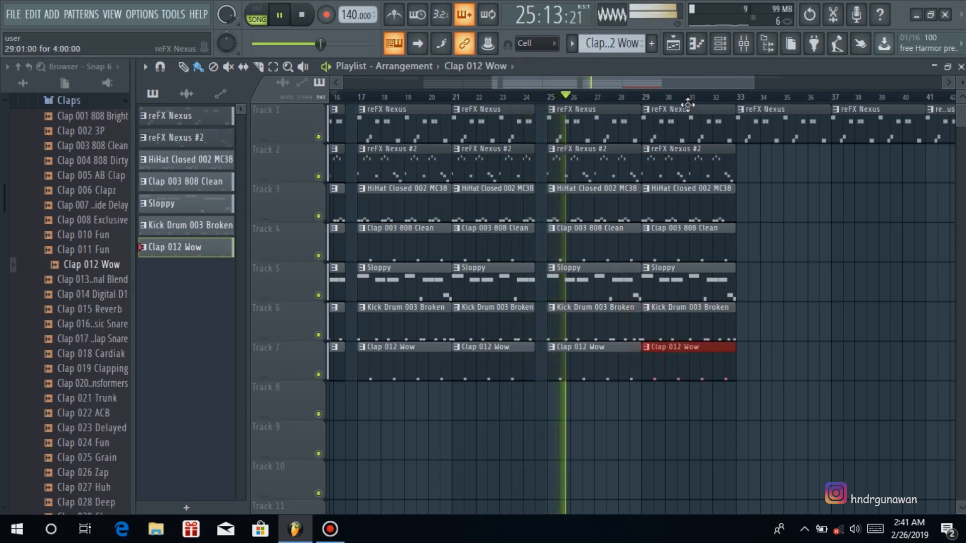
Place Sloppy at bars 33 and 37 on Track 5, and shorten the bar 29 clips on Tracks 1 to 7 to three and a half bars.
left_click_drag(684, 82, 742, 84)
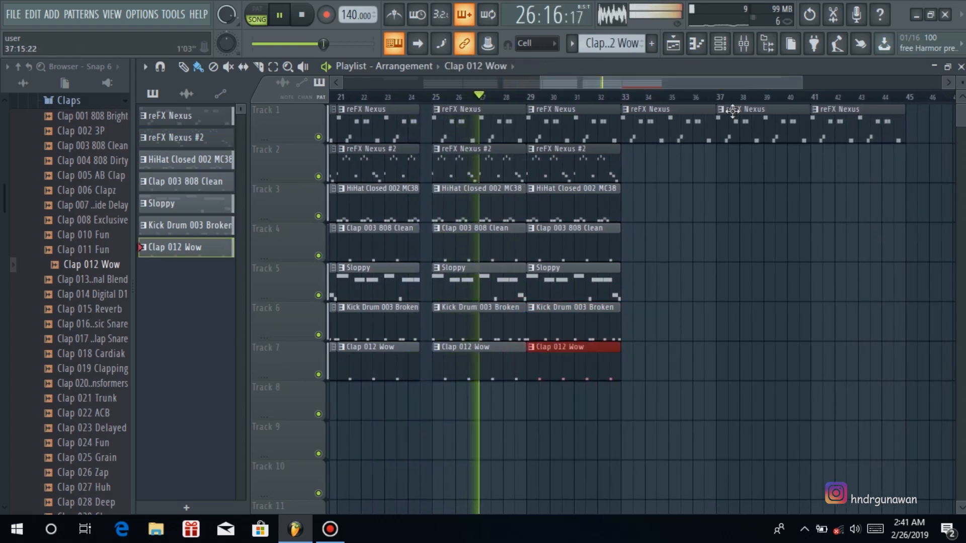
left_click(583, 285)
left_click(642, 282)
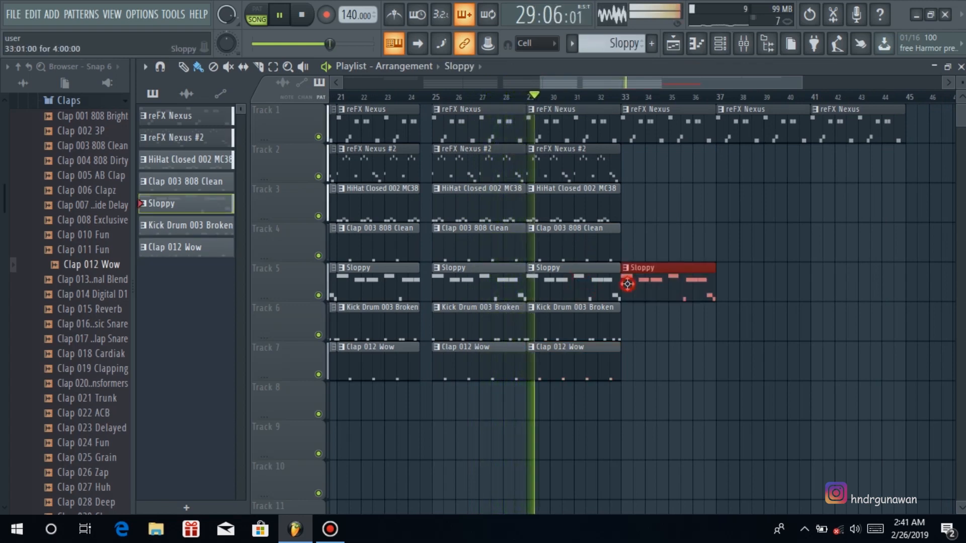
key("space")
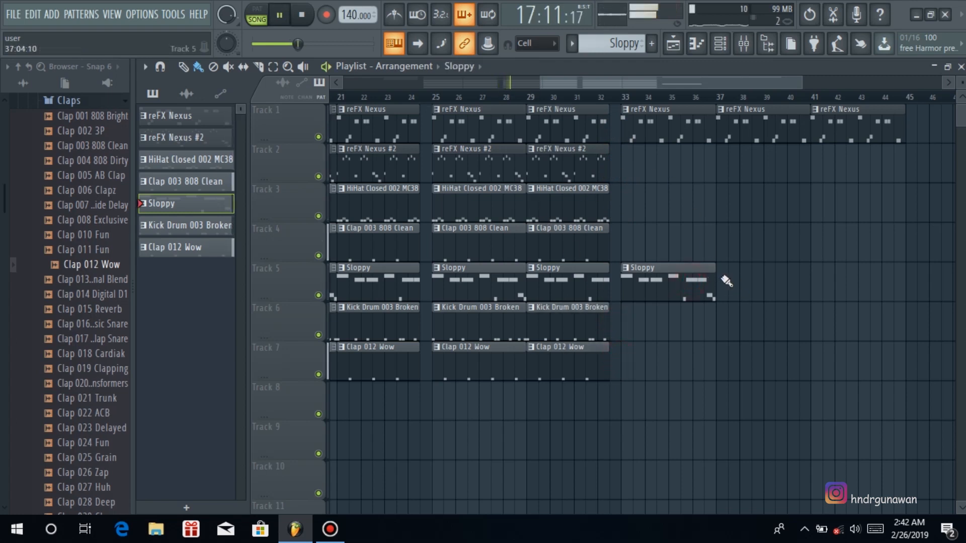
left_click(727, 280)
Play from bar 28, place the hi-hat pattern at bar 37 on Track 3, and shorten the bar 37 clips to three and a half bars.
left_click_drag(606, 80, 699, 83)
left_click(472, 98)
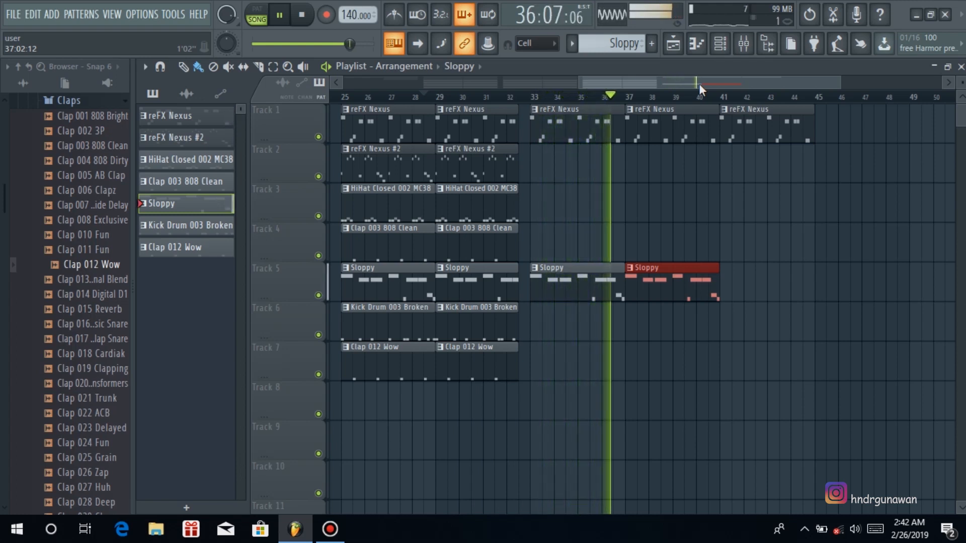
key("space")
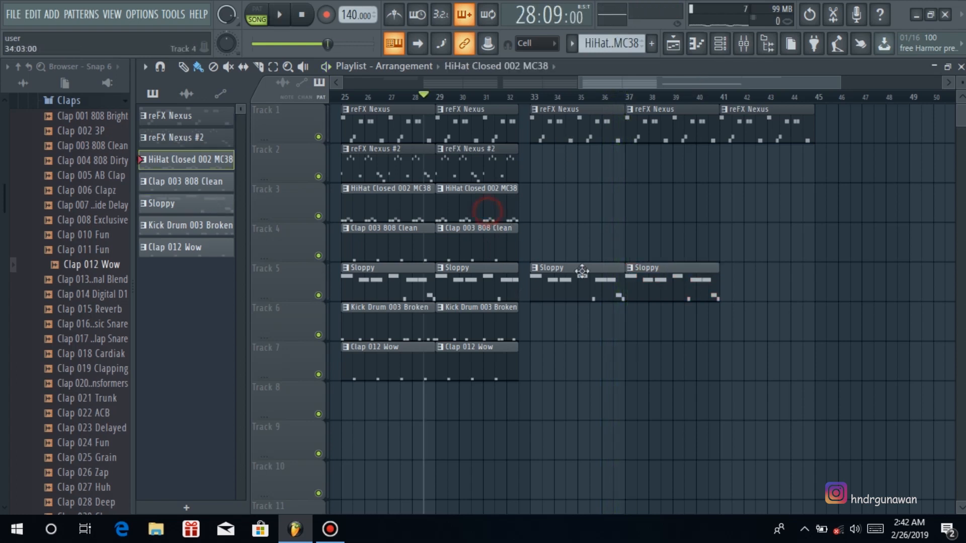
key("space")
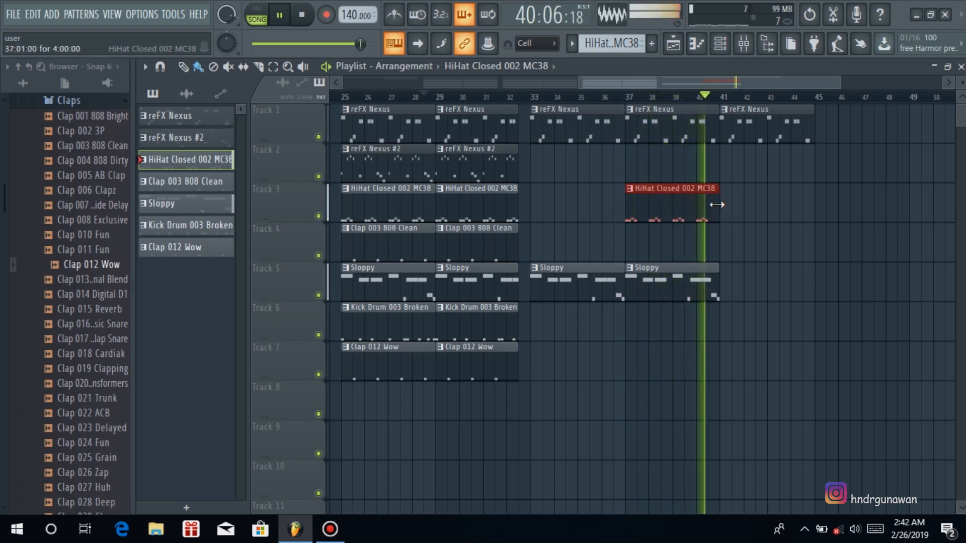
left_click_drag(709, 204, 719, 207)
key("space")
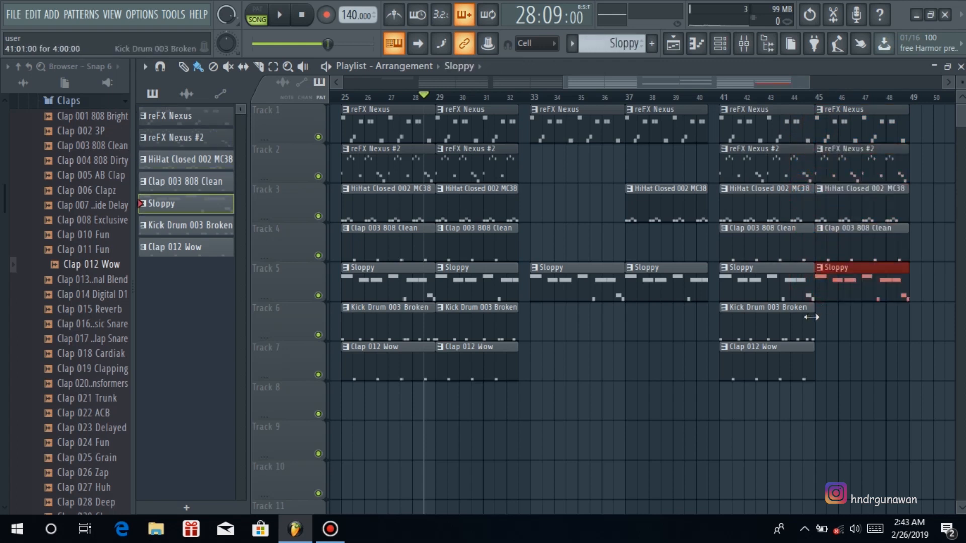
Repeat the Kick Drum 003 Broken and Clap 012 Wow clips at bar 45 on Tracks 6 and 7.
left_click(804, 323)
left_click(801, 365)
left_click(820, 366)
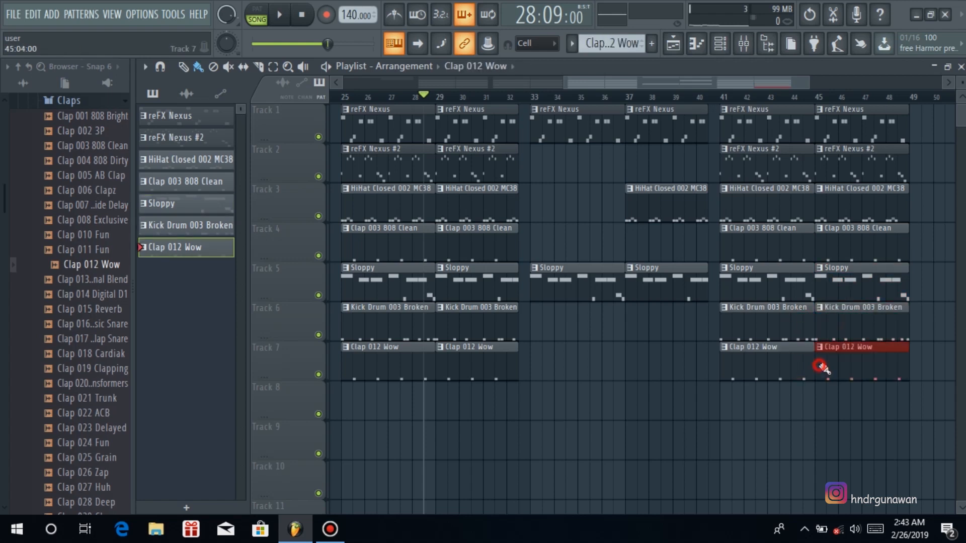
Repeat the reFX Nexus, reFX Nexus #2 and hi-hat clips at bars 49, 53 and 57 on Tracks 1 to 3.
left_click_drag(657, 83, 776, 87)
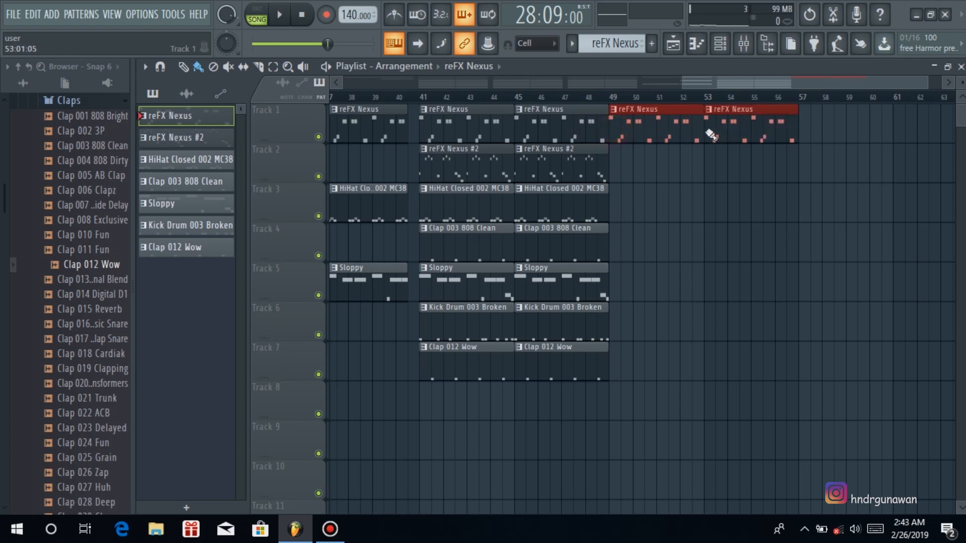
left_click(586, 173)
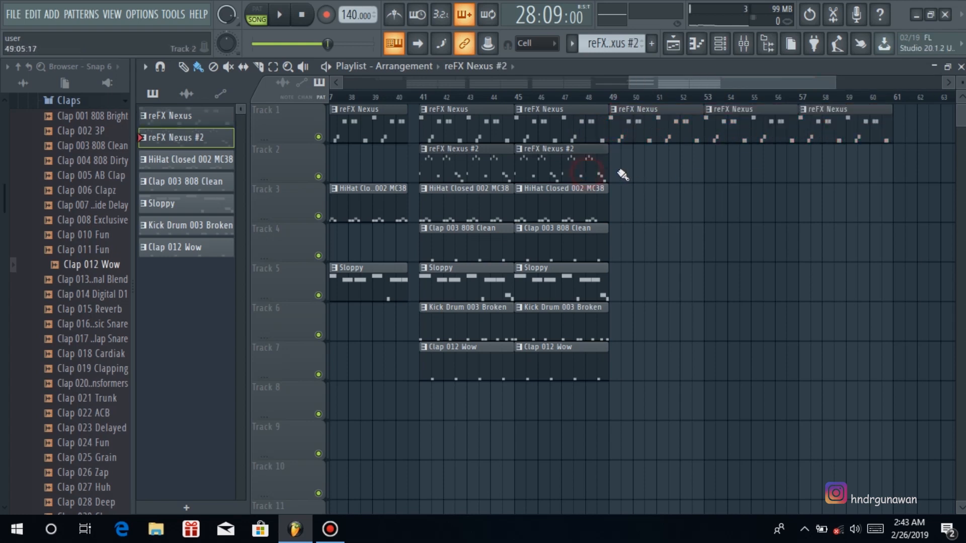
left_click_drag(650, 174, 826, 188)
left_click(593, 205)
left_click_drag(618, 207, 815, 211)
Repeat the Clap 003 808 Clean, Sloppy, kick and Clap 012 Wow clips at bars 49, 53 and 57 on Tracks 4 to 7.
left_click(597, 245)
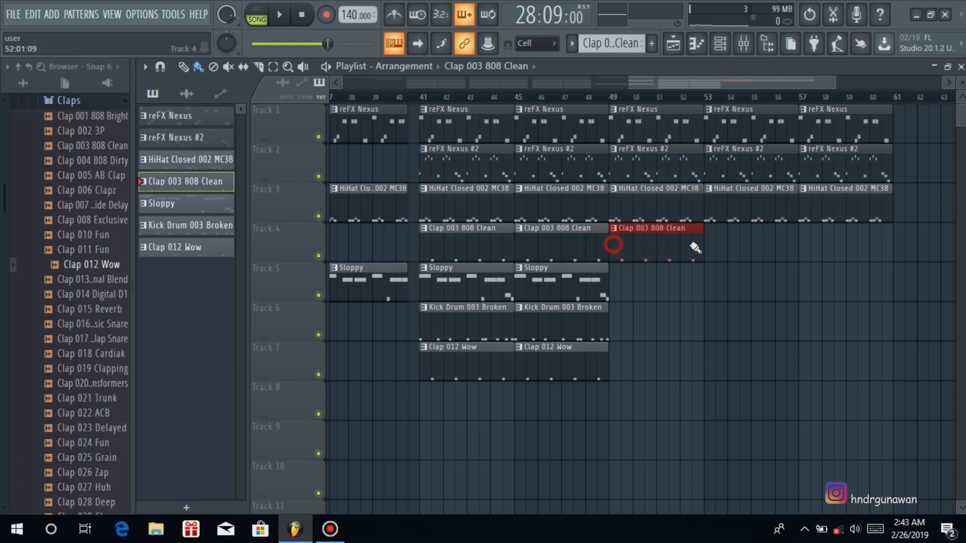
left_click_drag(695, 247, 849, 250)
left_click(583, 281)
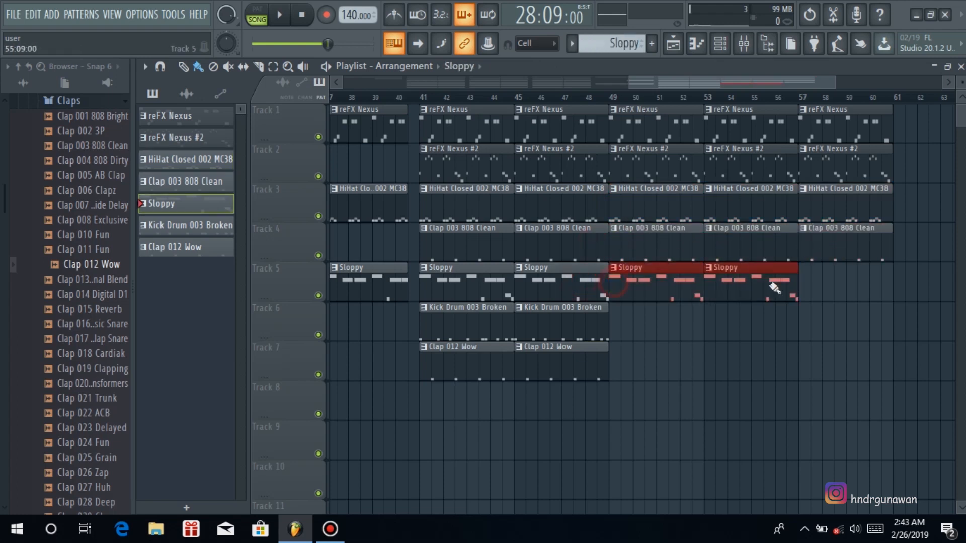
left_click(573, 323)
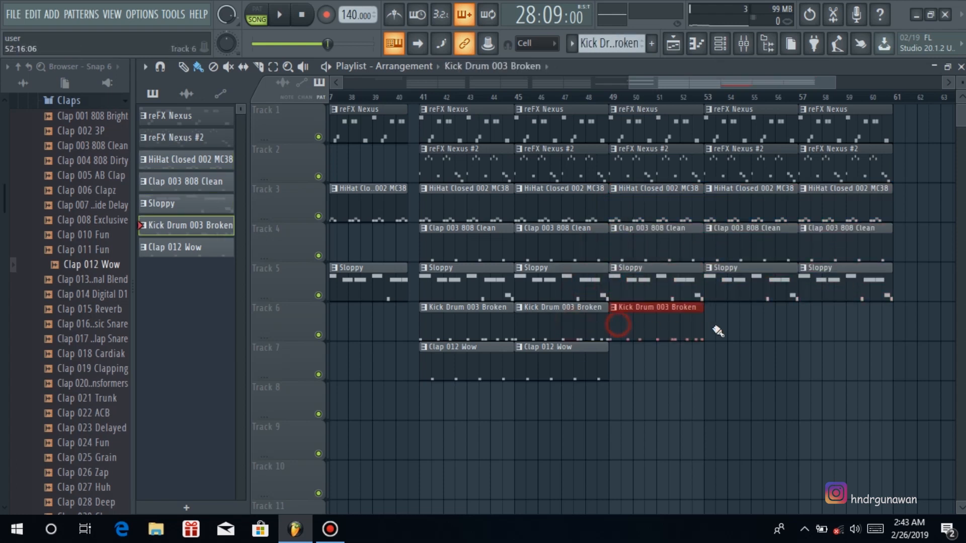
left_click(590, 365)
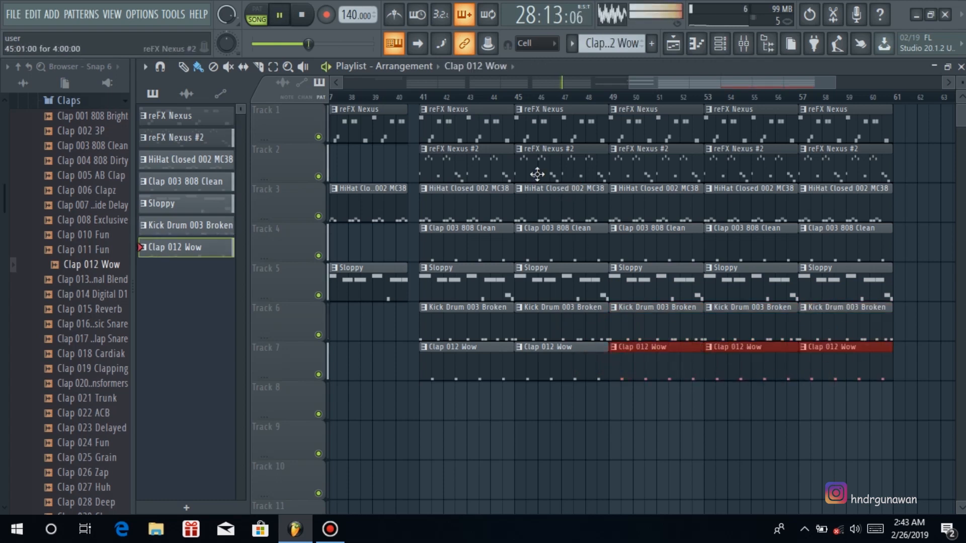
Play the song from bar 39 and shorten the clips starting at bar 45 on Tracks 1 to 7 to three and a half bars.
left_click(378, 96)
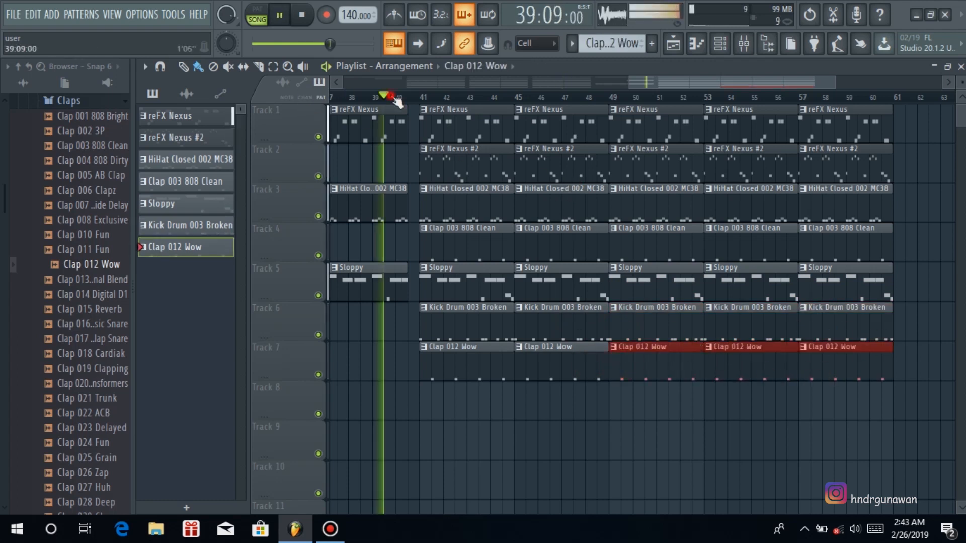
left_click(604, 127)
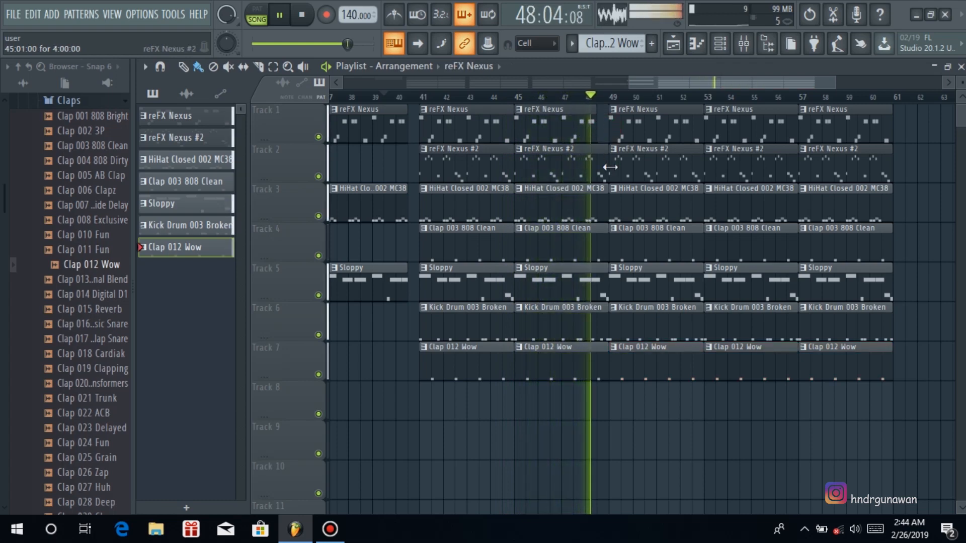
left_click(596, 205)
left_click(605, 233)
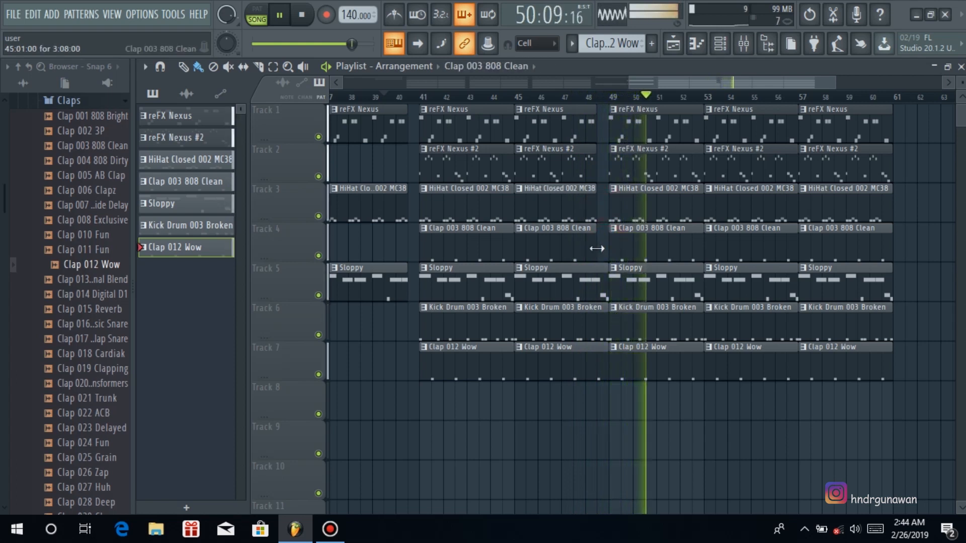
left_click_drag(605, 285, 596, 286)
left_click_drag(604, 320, 596, 355)
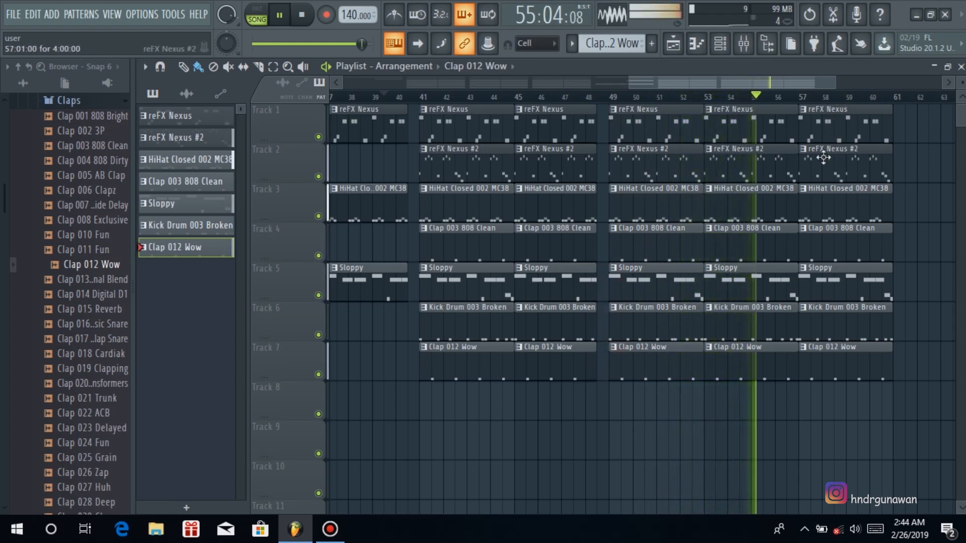
Try repeating the reFX Nexus clip at bars 61 and 65 on Track 1, and delete both added clips.
left_click_drag(790, 86, 841, 83)
left_click(711, 119)
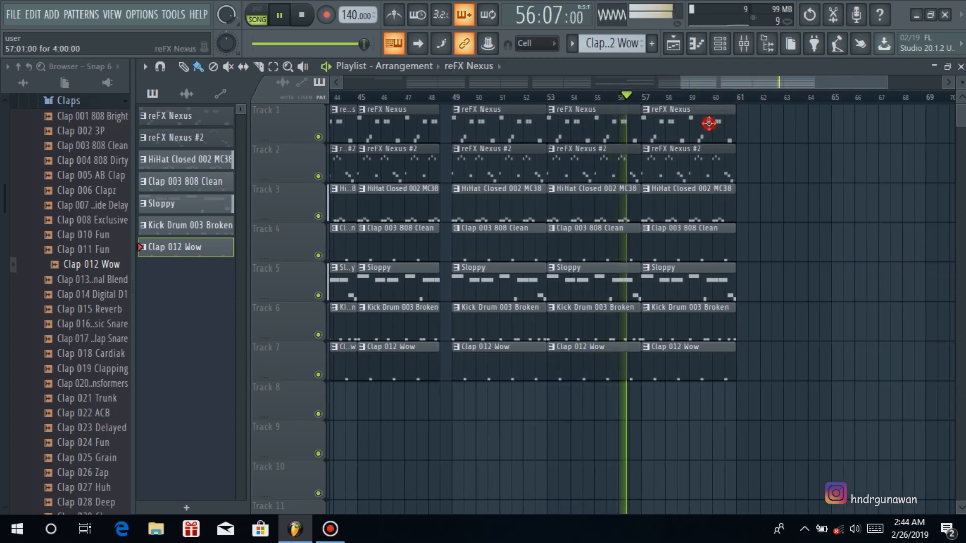
left_click(744, 128)
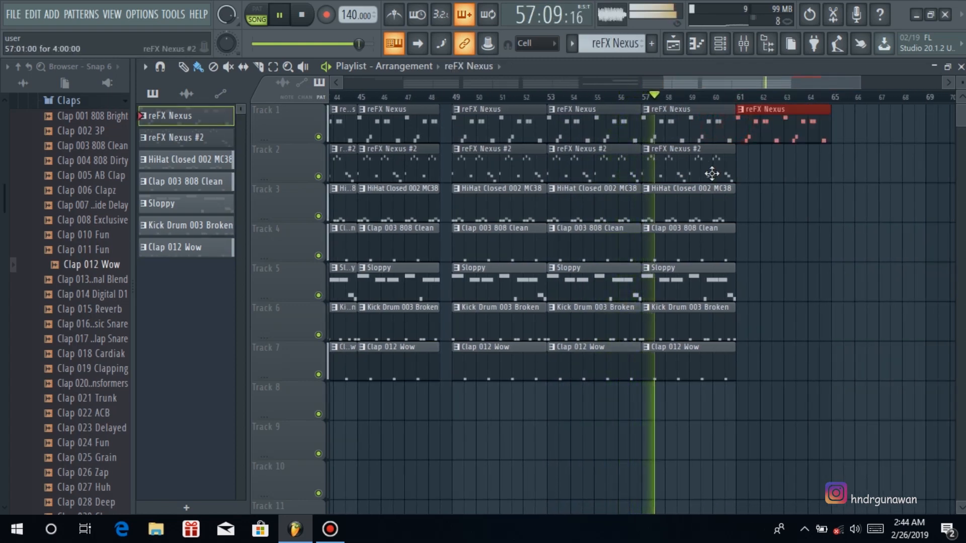
left_click(846, 126)
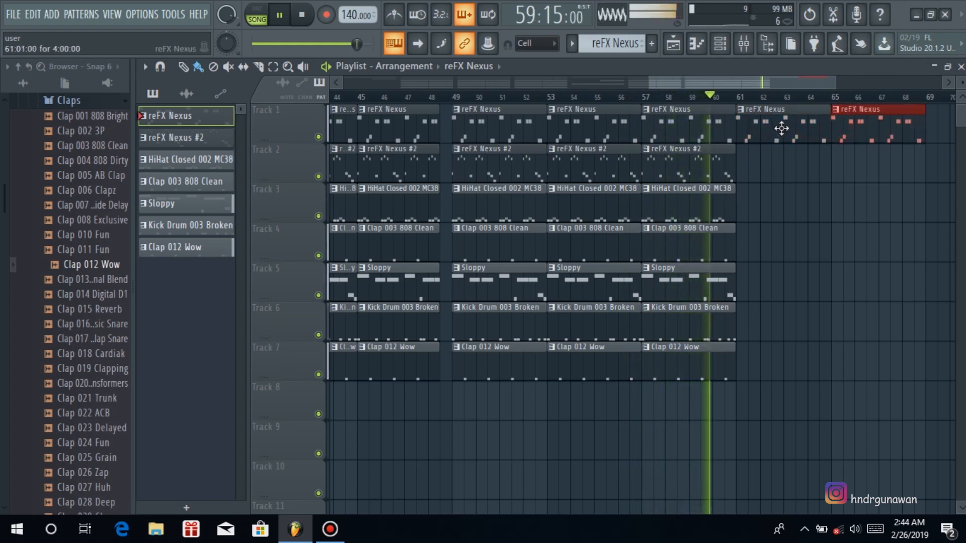
right_click(871, 127)
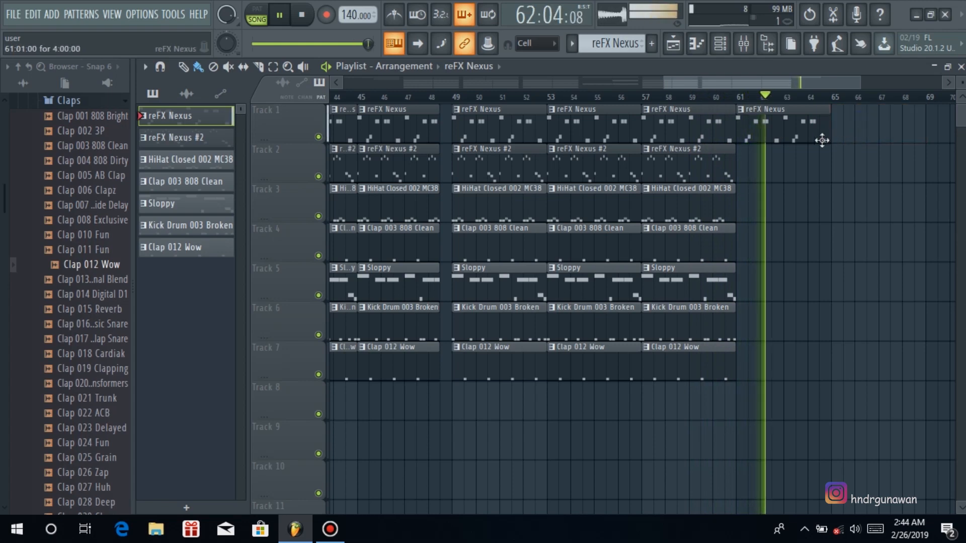
right_click(791, 142)
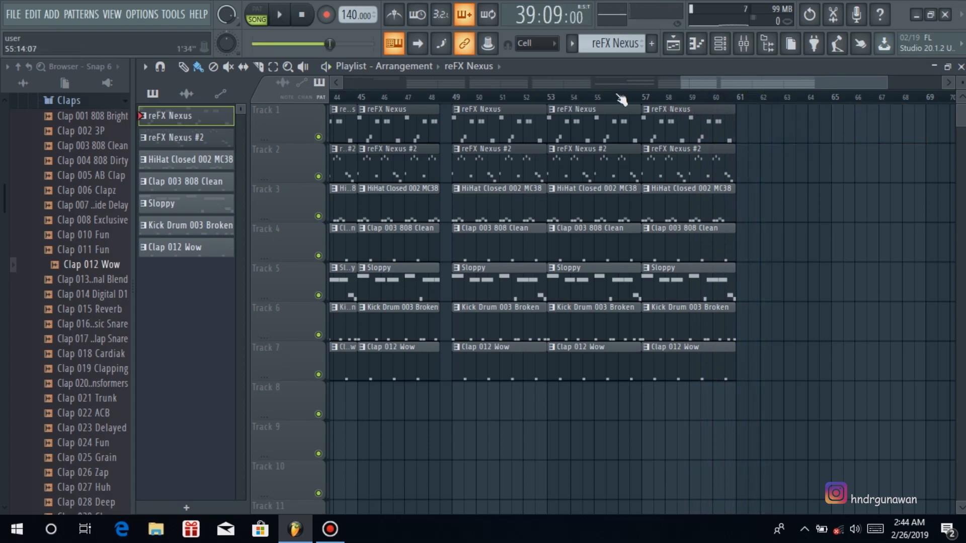
Look over the whole playlist arrangement and play the song from the beginning.
left_click_drag(679, 83, 360, 105)
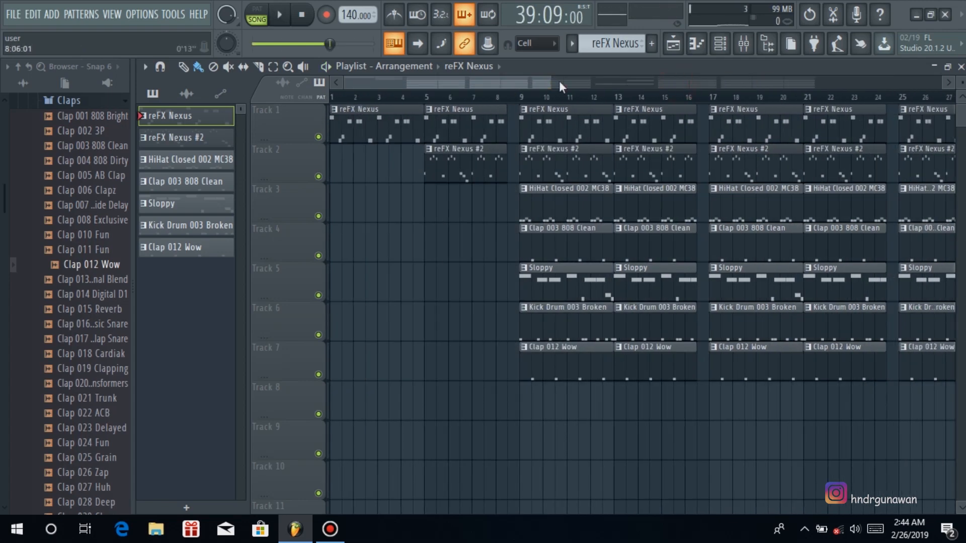
left_click_drag(560, 81, 884, 85)
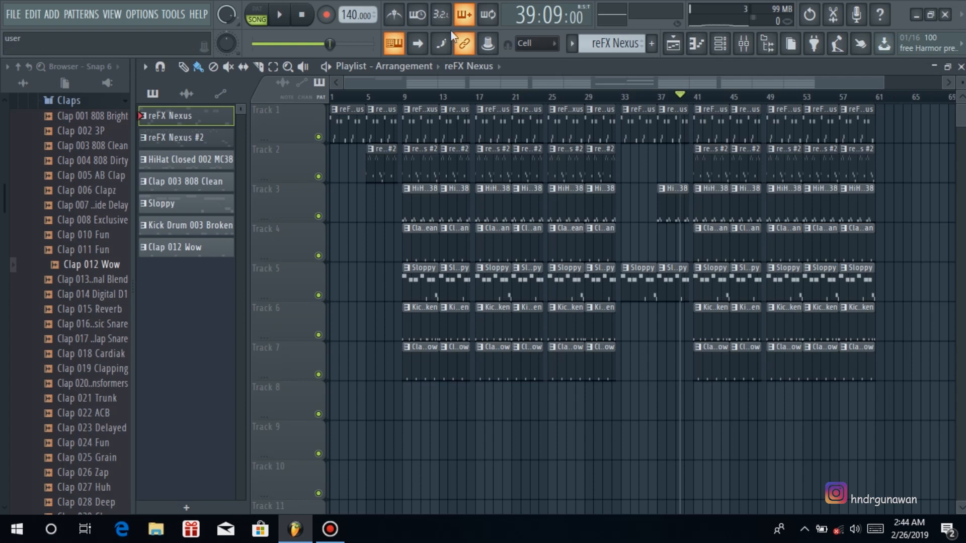
left_click(302, 15)
left_click(280, 15)
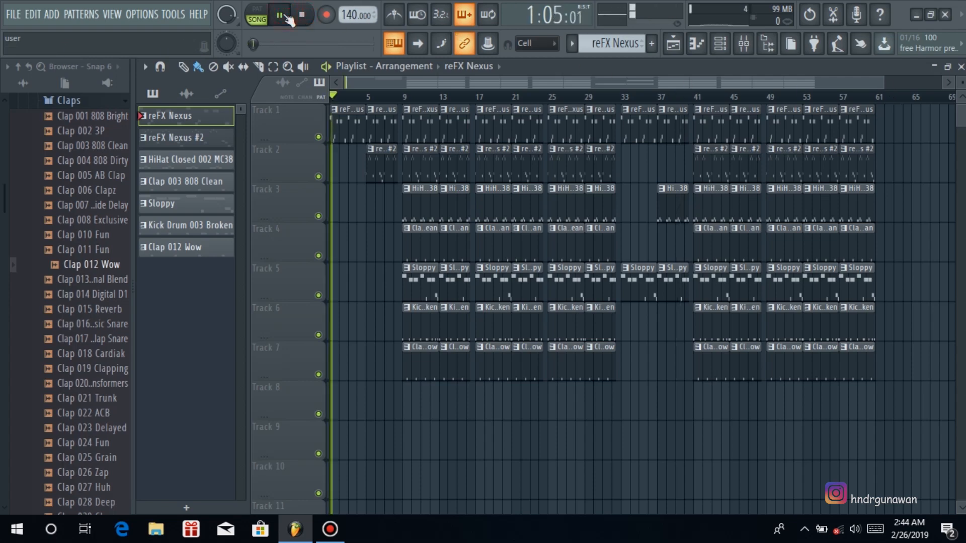